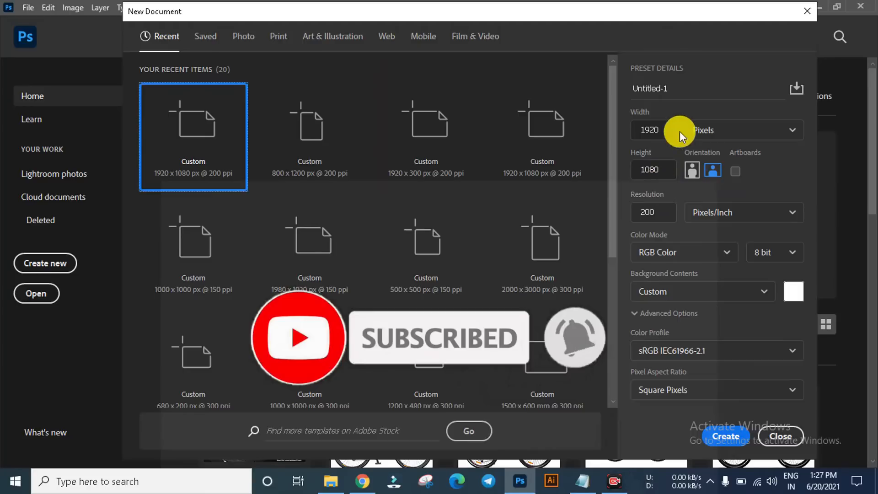
Step: Create a new document 1200 pixels wide and 480 pixels high at 200 pixels/inch in RGB Color
{"action": "double_click", "coordinate": [641, 130]}
{"action": "type", "text": "22"}
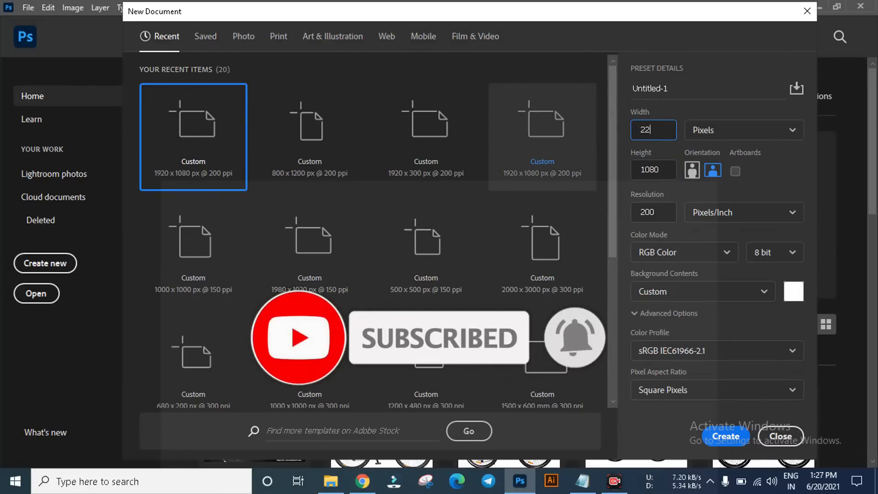
{"action": "key", "text": "BackSpace"}
{"action": "type", "text": "1200"}
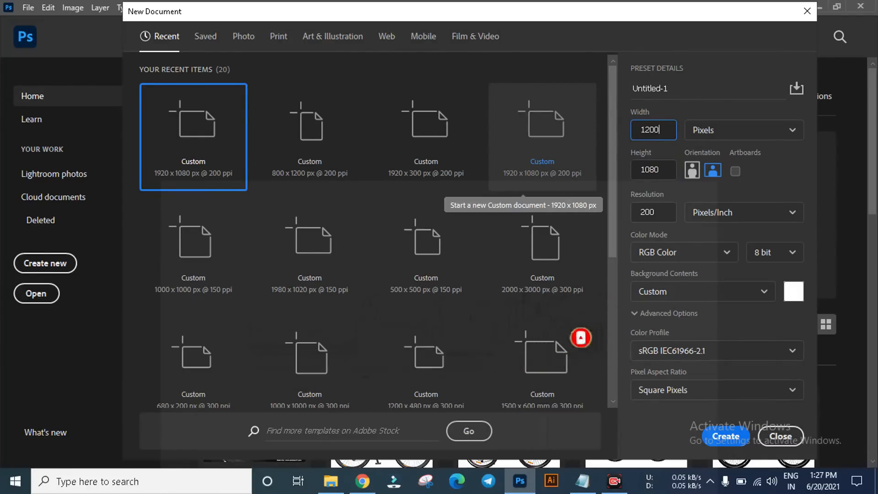
{"action": "left_click", "coordinate": [580, 481]}
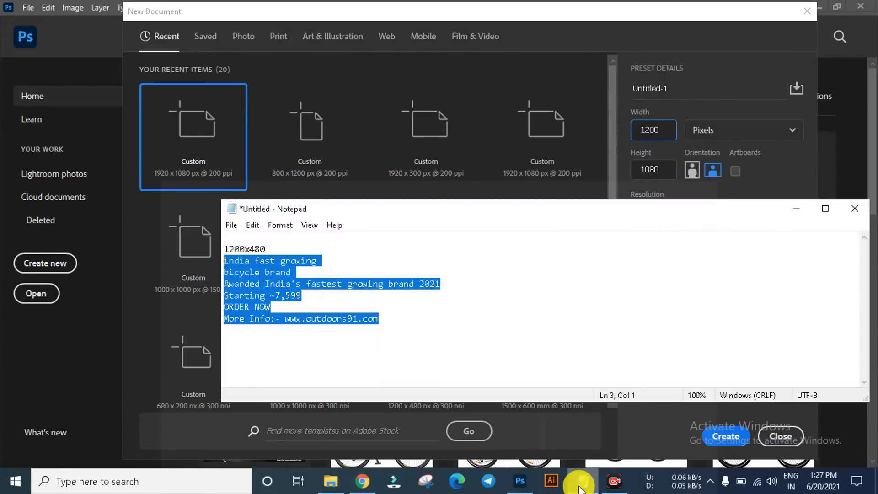
{"action": "left_click", "coordinate": [580, 485]}
{"action": "double_click", "coordinate": [659, 169]}
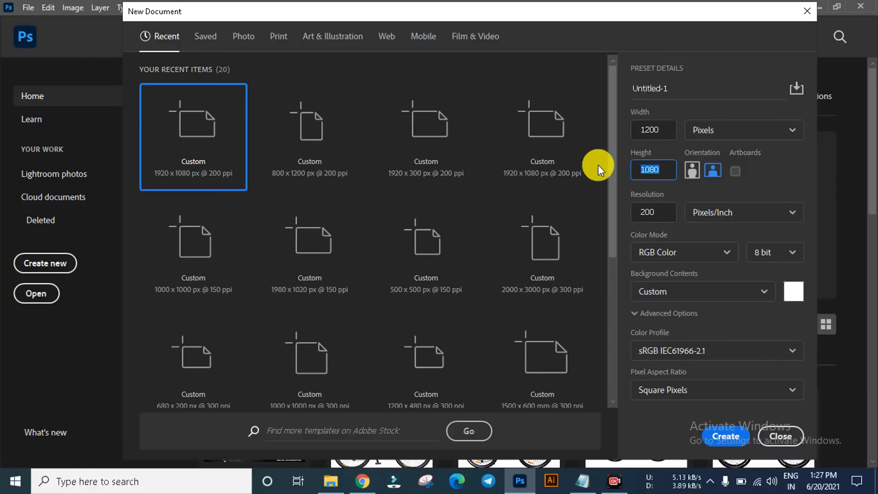
{"action": "type", "text": "48"}
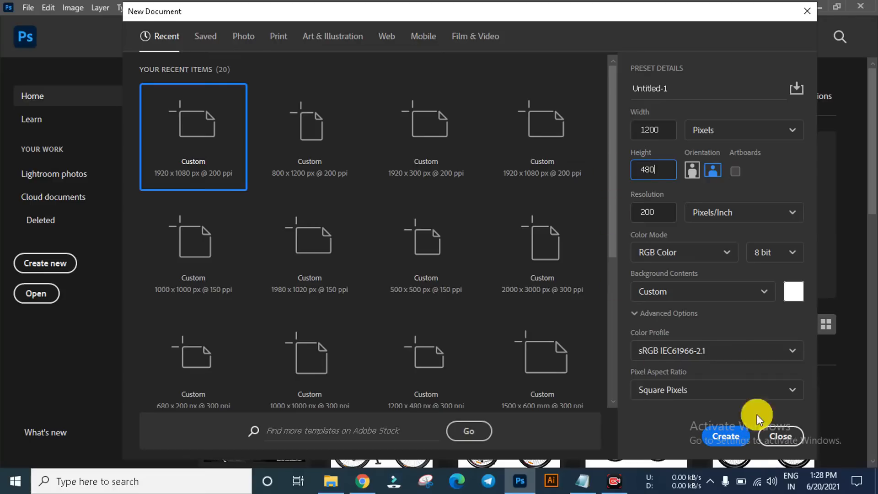
{"action": "left_click_drag", "start_coordinate": [667, 15], "coordinate": [624, 13]}
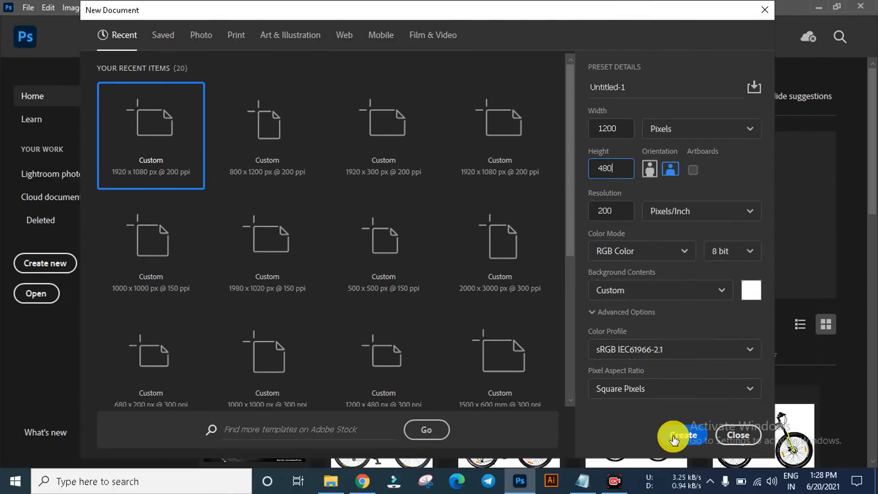
{"action": "left_click", "coordinate": [682, 435]}
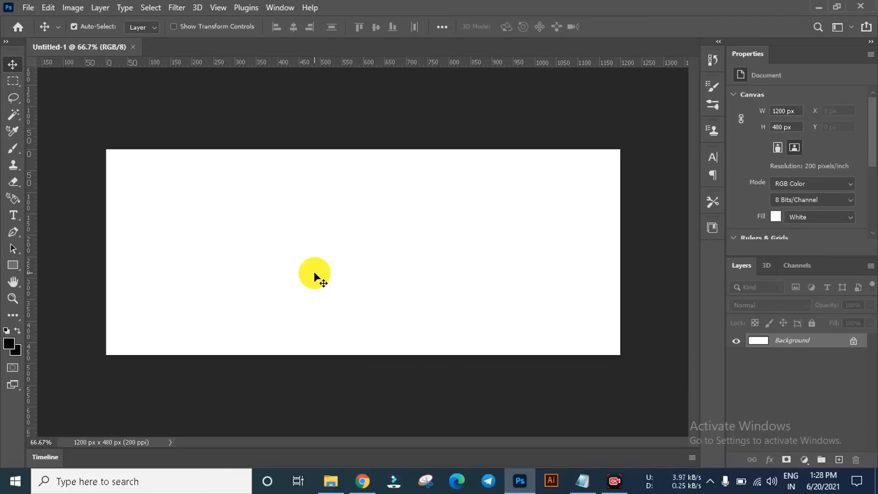
Step: Unlock the Background layer and add margin guides about 20 px inside all four canvas edges
{"action": "left_click", "coordinate": [853, 342]}
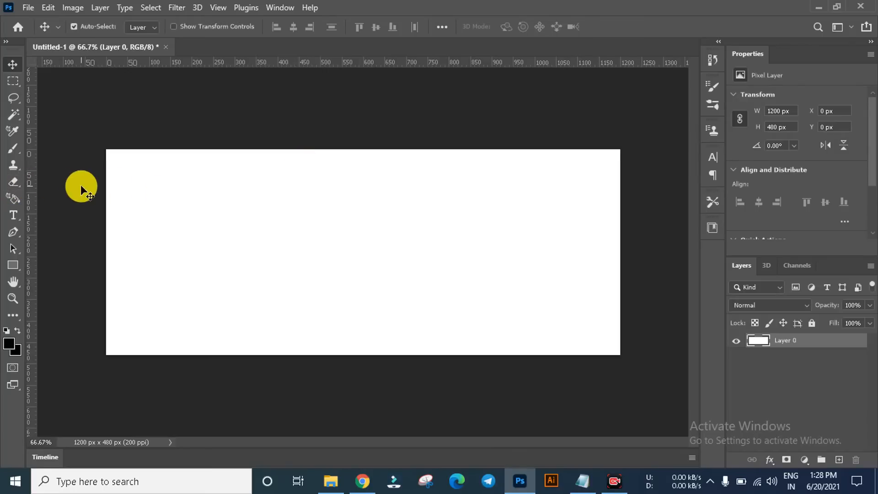
{"action": "left_click_drag", "start_coordinate": [279, 61], "coordinate": [337, 157]}
{"action": "left_click_drag", "start_coordinate": [333, 64], "coordinate": [359, 347]}
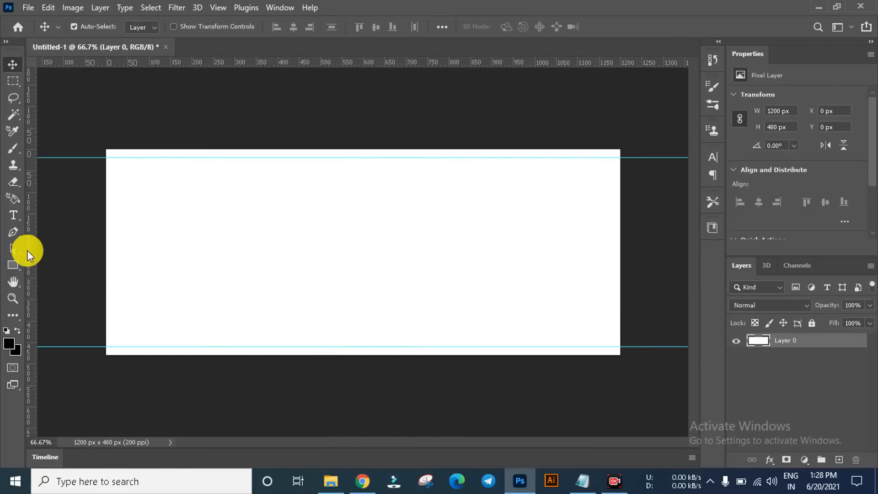
{"action": "left_click_drag", "start_coordinate": [32, 251], "coordinate": [116, 268]}
{"action": "left_click_drag", "start_coordinate": [37, 239], "coordinate": [611, 288]}
{"action": "left_click", "coordinate": [304, 114]}
Step: Place the road landscape JPG from the ads folder, scaled to about 1009 px wide and flush with the canvas's left edge
{"action": "left_click", "coordinate": [330, 481]}
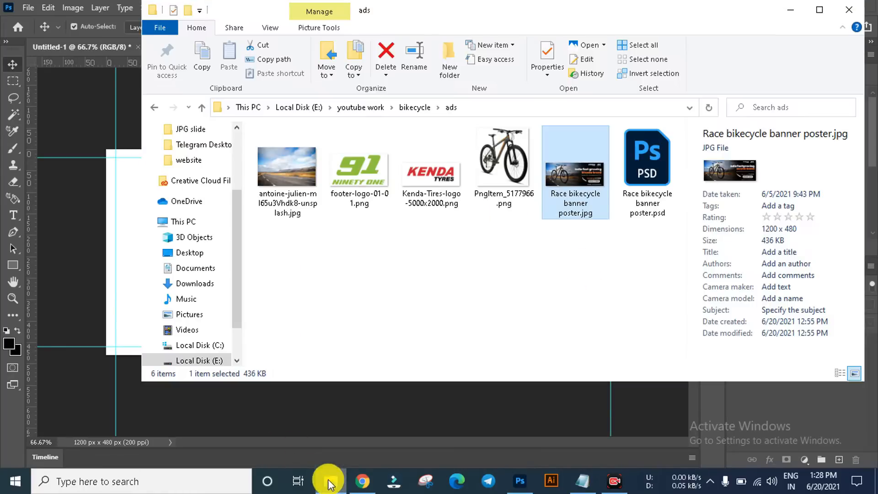
{"action": "left_click", "coordinate": [286, 186]}
{"action": "left_click_drag", "start_coordinate": [427, 24], "coordinate": [624, 76]}
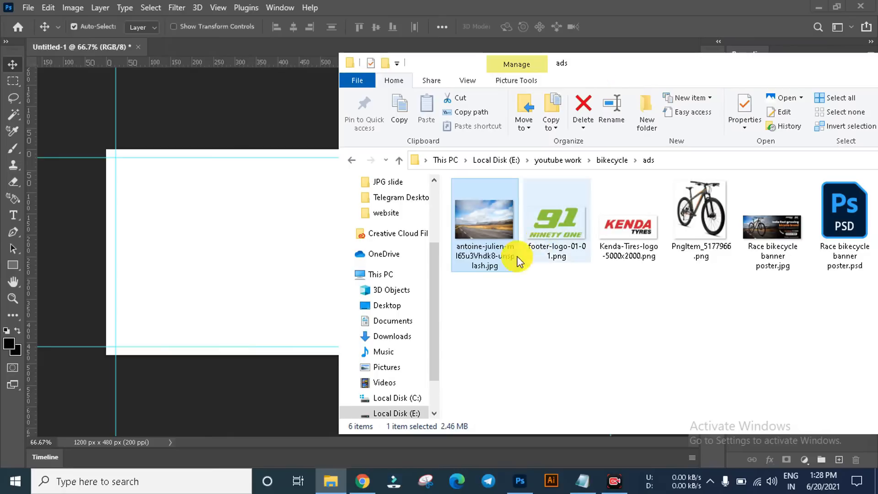
{"action": "left_click_drag", "start_coordinate": [518, 261], "coordinate": [271, 230]}
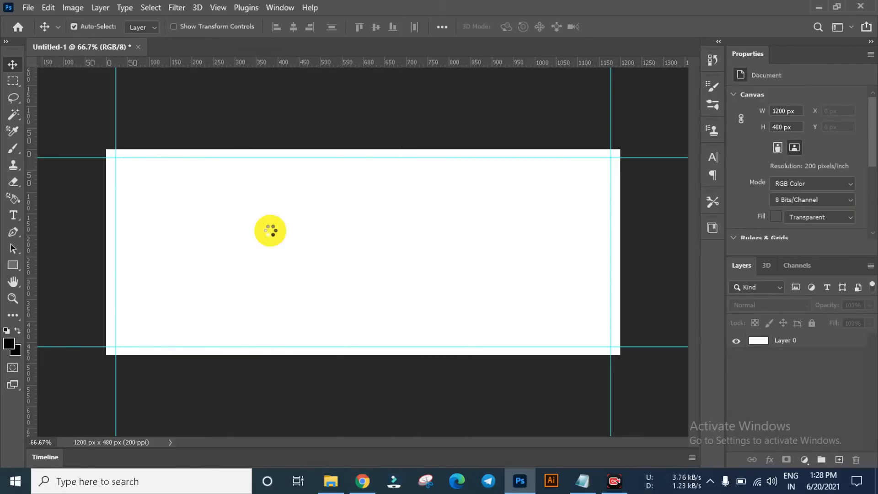
{"action": "left_click_drag", "start_coordinate": [352, 261], "coordinate": [256, 278]}
{"action": "left_click_drag", "start_coordinate": [404, 151], "coordinate": [483, 133]}
{"action": "left_click_drag", "start_coordinate": [378, 190], "coordinate": [425, 179]}
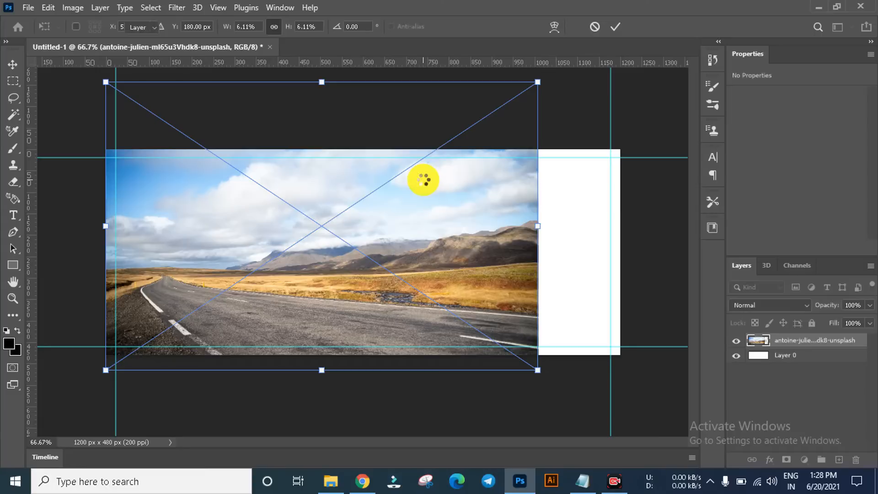
{"action": "key", "text": "Return"}
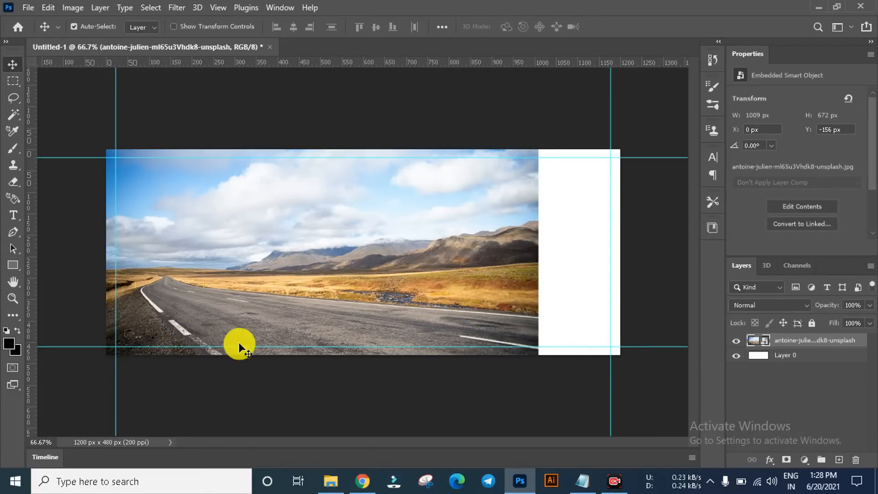
Step: Add a Levels adjustment layer above the road photo with the midtones set to 0.40
{"action": "left_click", "coordinate": [807, 460]}
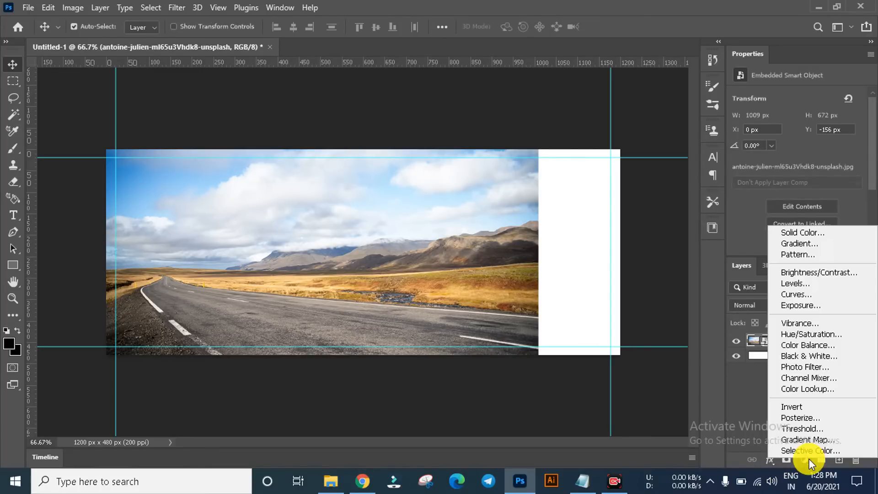
{"action": "left_click", "coordinate": [792, 284]}
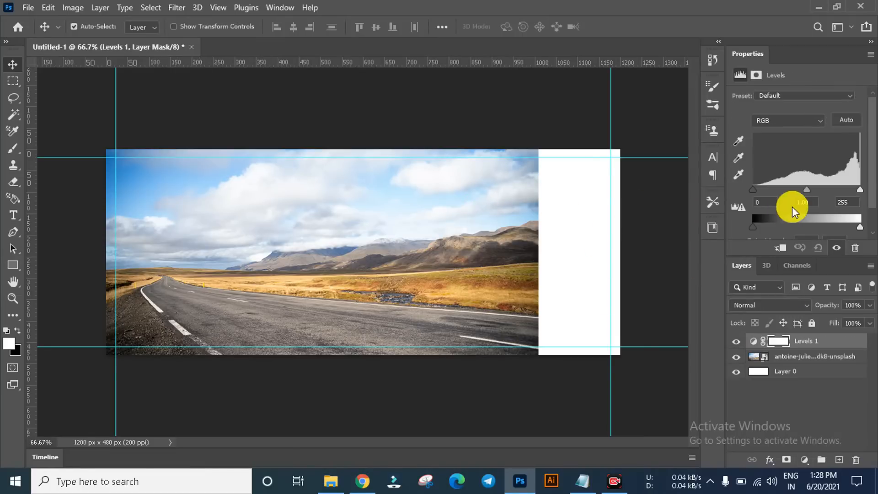
{"action": "left_click_drag", "start_coordinate": [805, 194], "coordinate": [834, 191]}
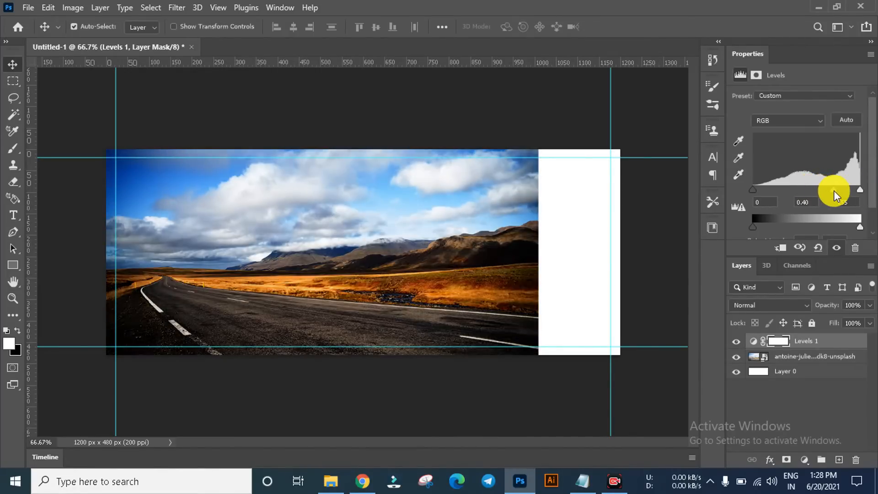
{"action": "left_click", "coordinate": [644, 144]}
{"action": "scroll", "coordinate": [452, 252], "scroll_direction": "up", "scroll_amount": 3}
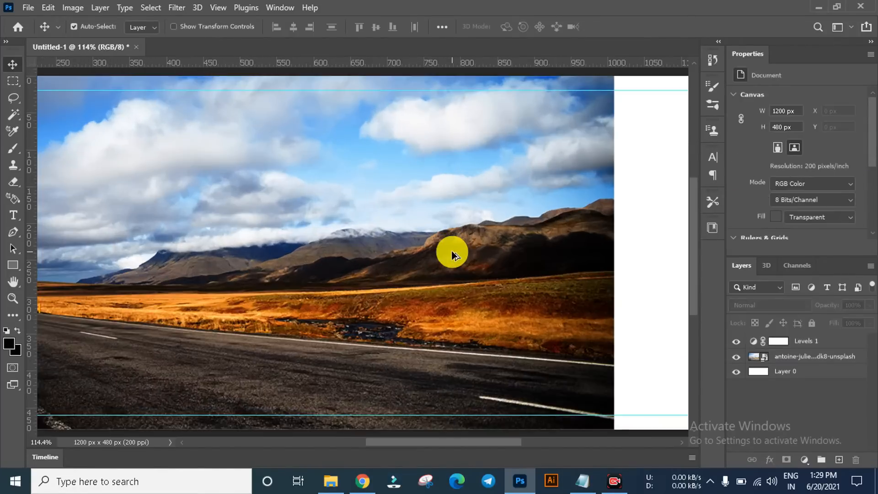
{"action": "scroll", "coordinate": [452, 252], "scroll_direction": "down", "scroll_amount": 3}
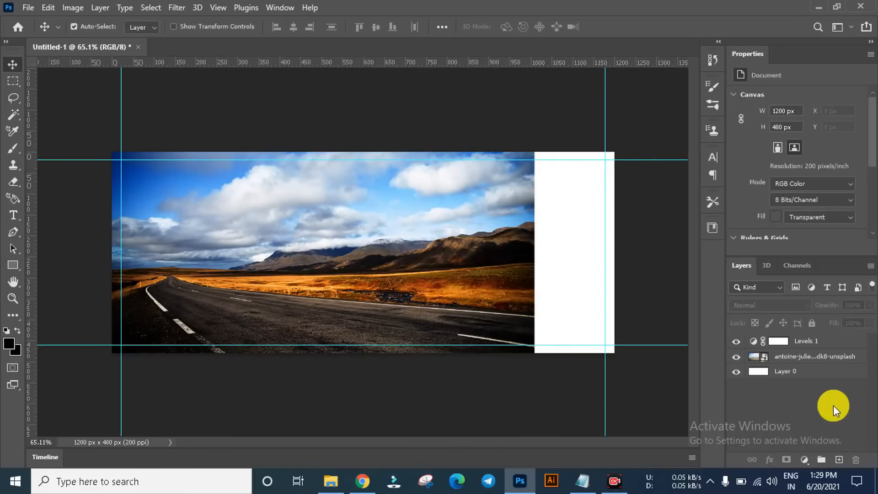
Step: Add a new layer directly beneath the road photo and fill it with black
{"action": "left_click", "coordinate": [809, 357]}
{"action": "left_click", "coordinate": [839, 459]}
{"action": "left_click_drag", "start_coordinate": [811, 356], "coordinate": [814, 377]}
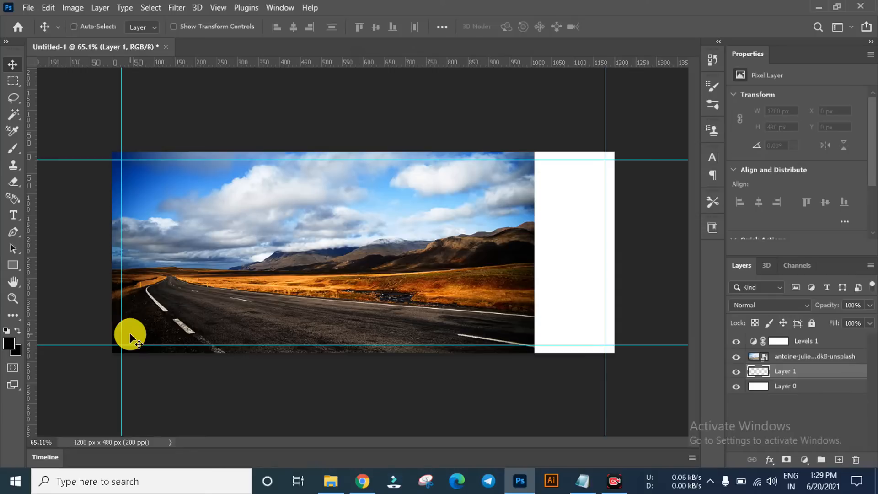
{"action": "key", "text": "alt+BackSpace"}
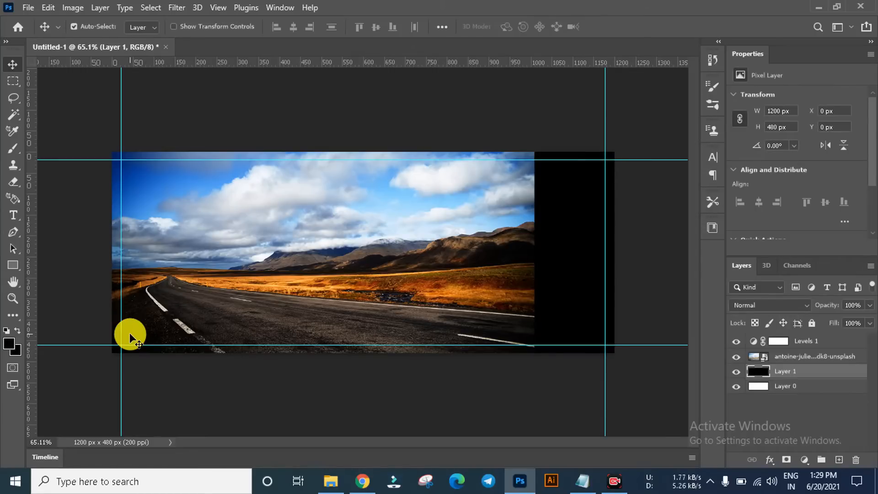
{"action": "left_click", "coordinate": [223, 107]}
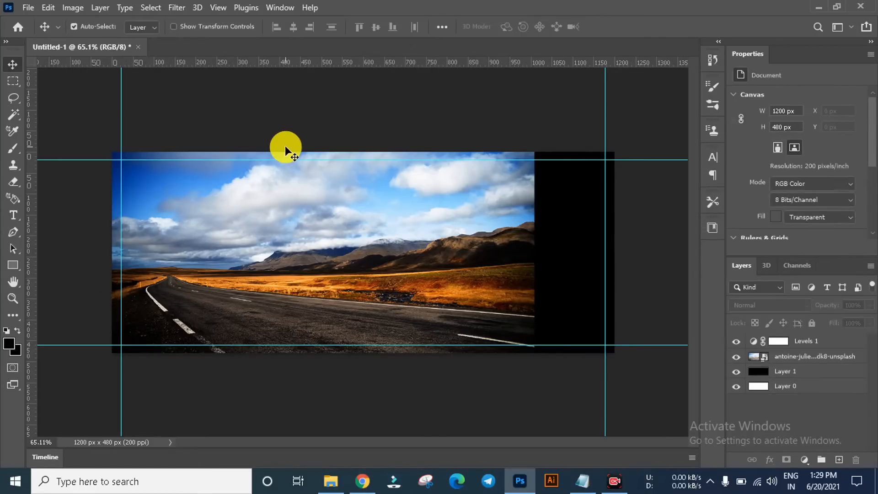
Step: Place PngItem_5177966.png from the ads folder, scaled to about 14.87%, on the road in the canvas's left part
{"action": "left_click", "coordinate": [335, 483]}
{"action": "left_click", "coordinate": [701, 209]}
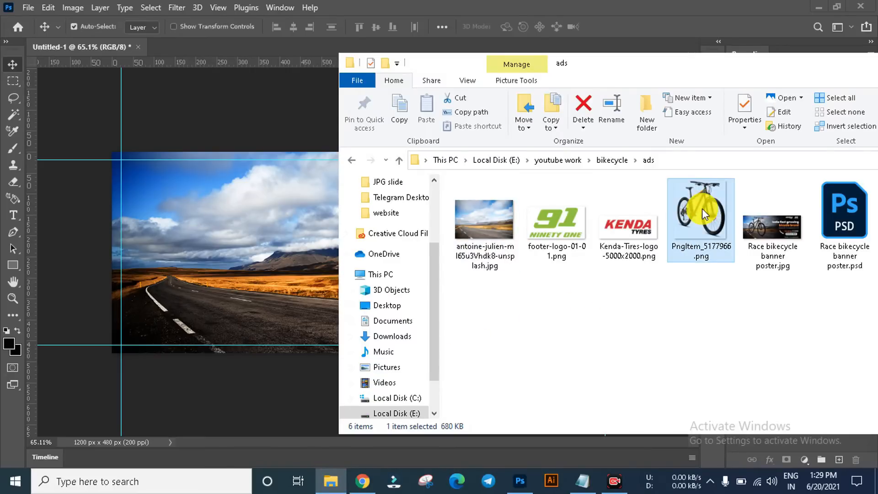
{"action": "left_click_drag", "start_coordinate": [703, 207], "coordinate": [213, 256]}
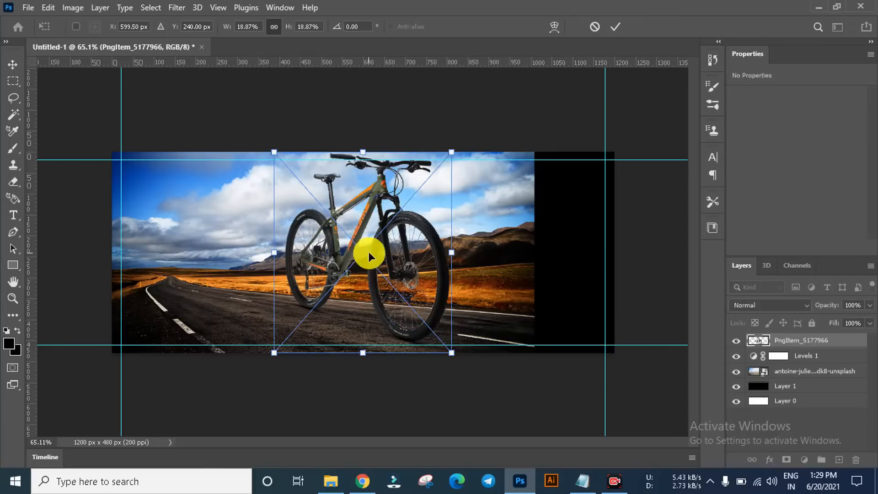
{"action": "left_click_drag", "start_coordinate": [369, 252], "coordinate": [240, 260]}
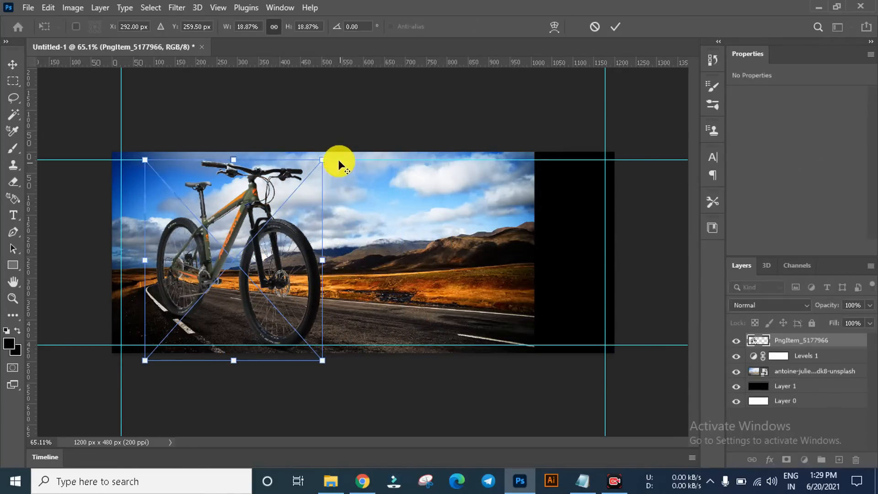
{"action": "left_click_drag", "start_coordinate": [322, 160], "coordinate": [301, 186]}
{"action": "left_click_drag", "start_coordinate": [262, 234], "coordinate": [259, 236]}
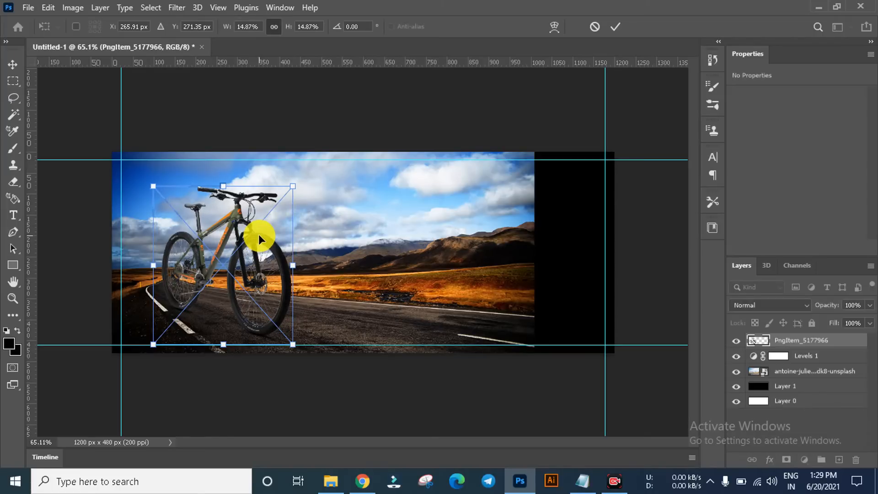
{"action": "key", "text": "Return"}
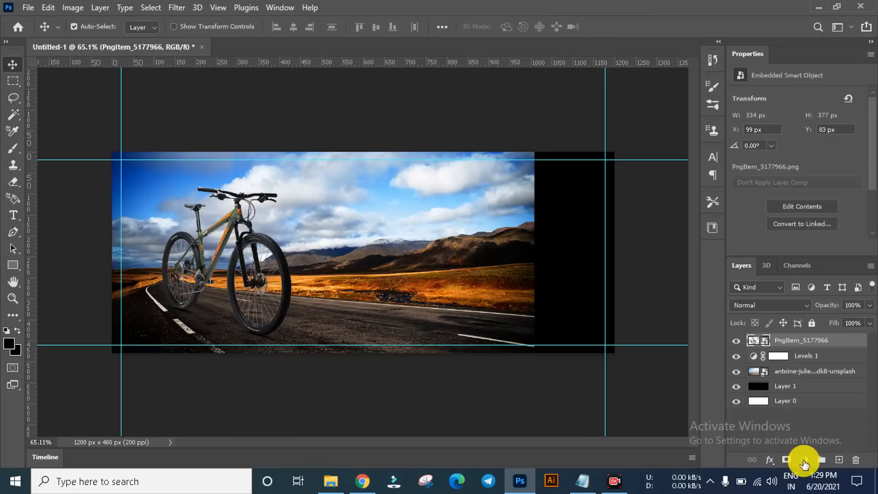
Step: Add a Levels adjustment clipped to the bicycle layer, with the midtones set to 0.69
{"action": "left_click", "coordinate": [804, 461]}
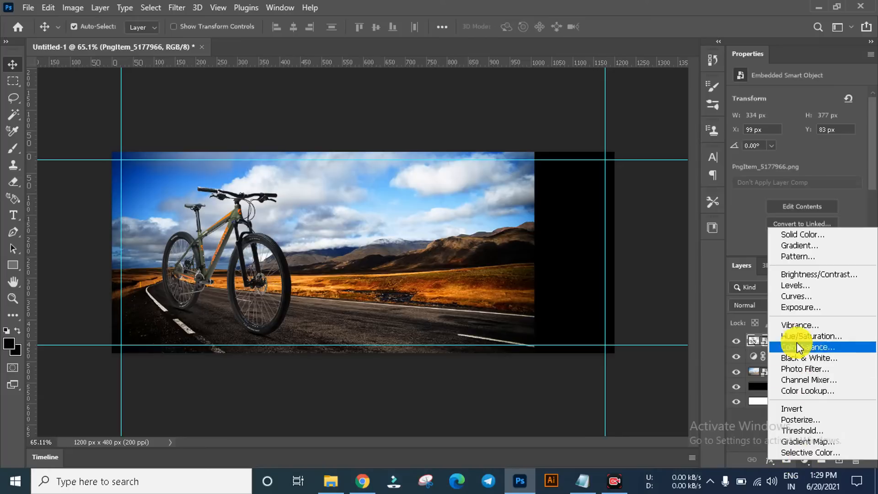
{"action": "left_click", "coordinate": [801, 286]}
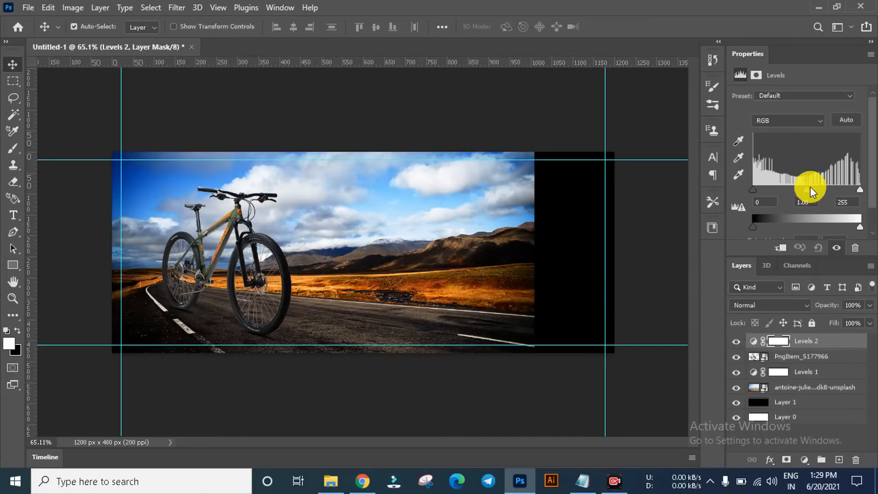
{"action": "left_click_drag", "start_coordinate": [811, 191], "coordinate": [817, 191]}
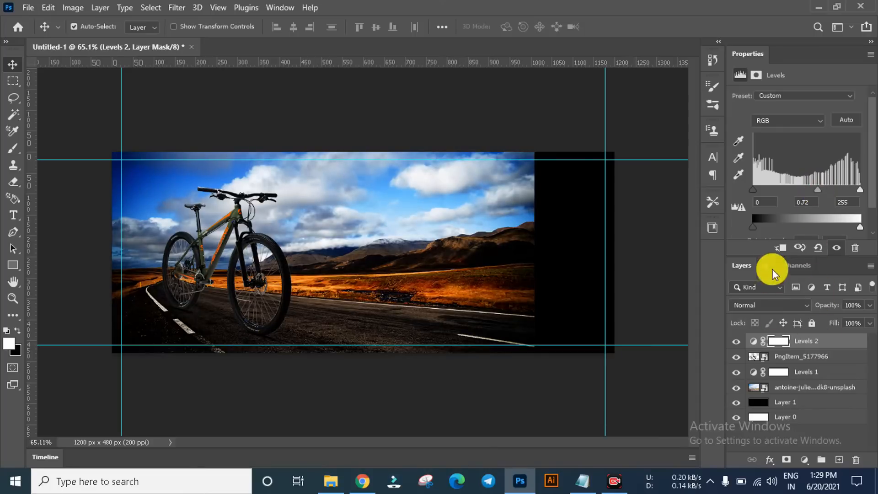
{"action": "left_click", "coordinate": [780, 248]}
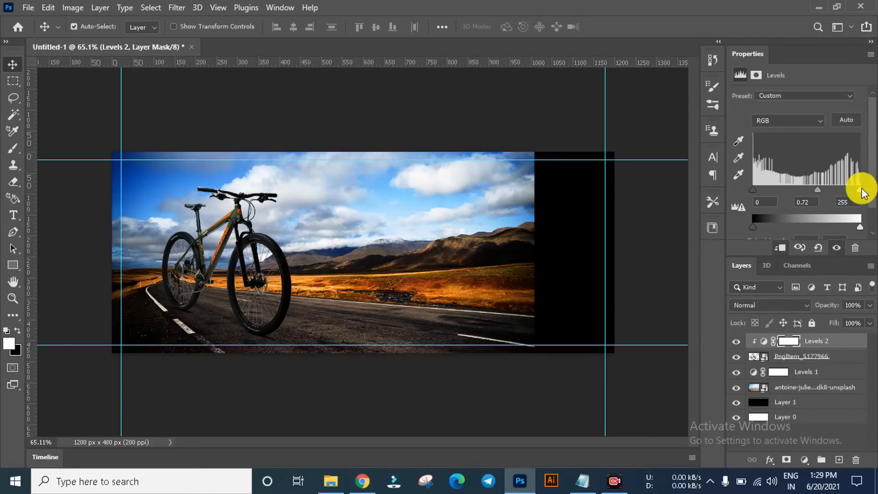
{"action": "left_click_drag", "start_coordinate": [859, 189], "coordinate": [819, 188]}
{"action": "scroll", "coordinate": [272, 366], "scroll_direction": "up", "scroll_amount": 3}
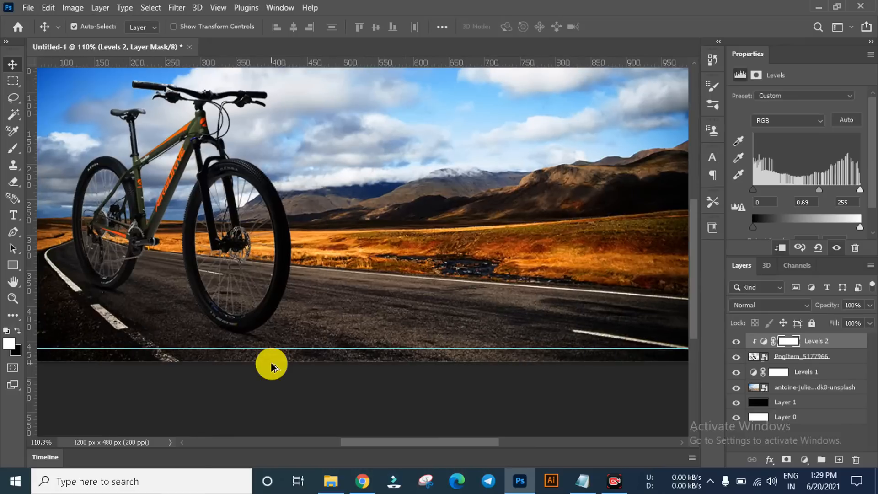
{"action": "scroll", "coordinate": [271, 365], "scroll_direction": "down", "scroll_amount": 3}
{"action": "left_click", "coordinate": [239, 112]}
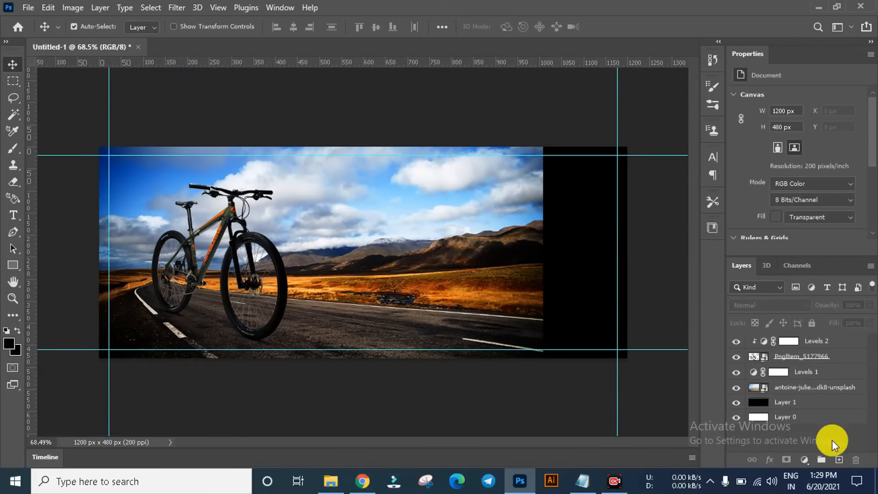
Step: Add a Curves adjustment clipped directly above the bicycle layer, with a midtone anchor point and the highlights raised slightly
{"action": "left_click", "coordinate": [807, 356]}
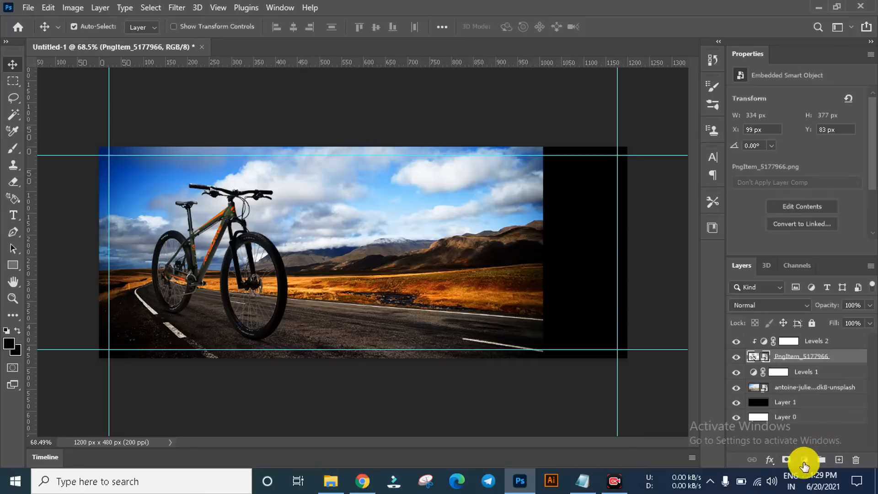
{"action": "left_click", "coordinate": [804, 459]}
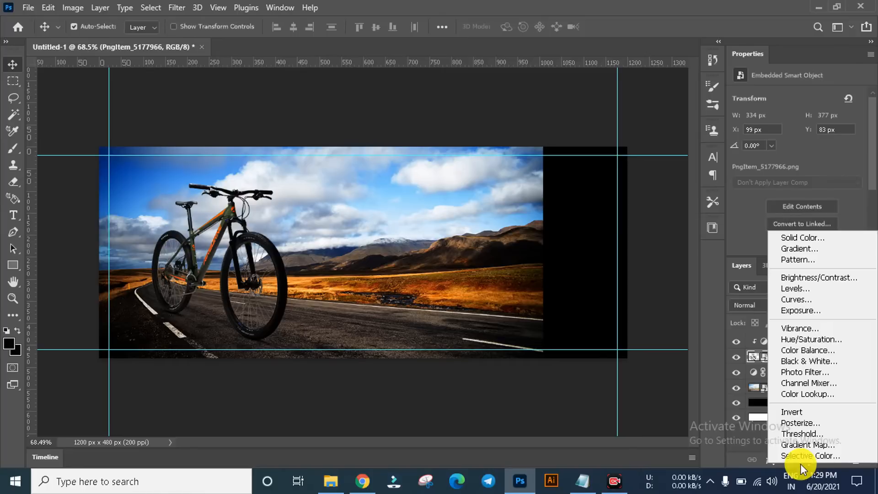
{"action": "left_click", "coordinate": [813, 299]}
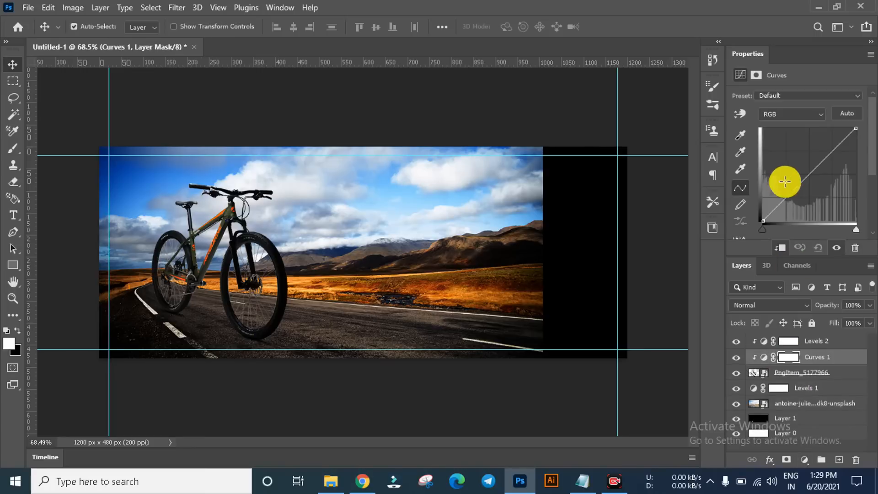
{"action": "mouse_move", "coordinate": [802, 183]}
{"action": "left_mouse_down"}
{"action": "mouse_move", "coordinate": [794, 177]}
{"action": "mouse_move", "coordinate": [802, 180]}
{"action": "left_mouse_up"}
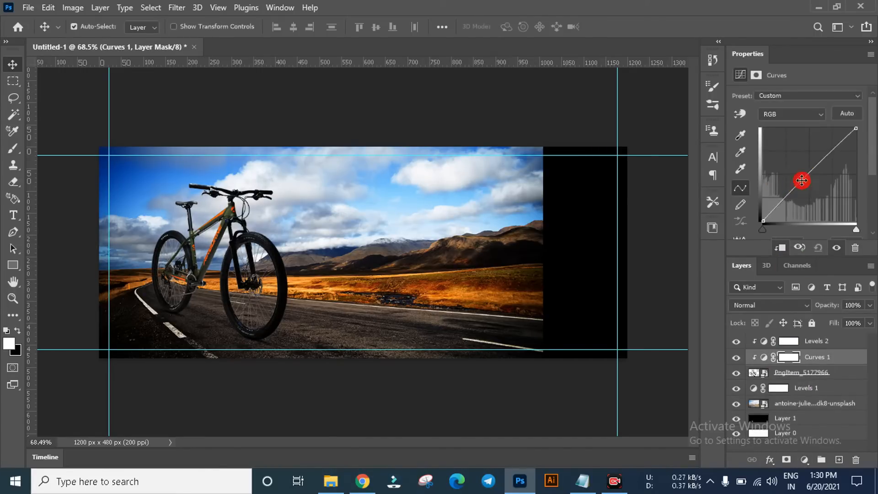
{"action": "left_click_drag", "start_coordinate": [834, 147], "coordinate": [829, 145]}
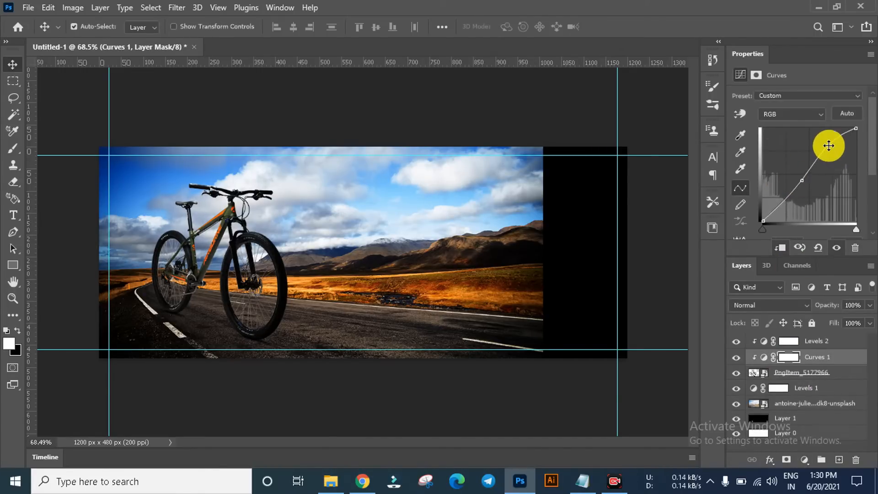
{"action": "left_click", "coordinate": [586, 109]}
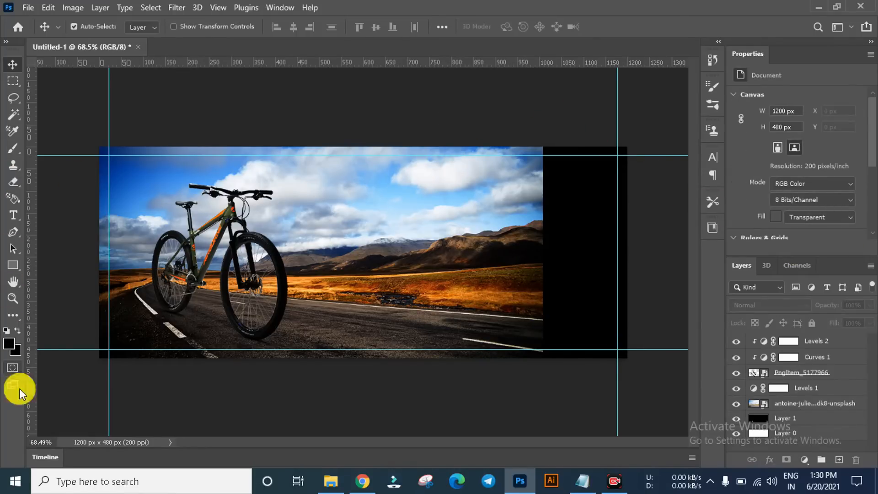
Step: On a new layer above all others, draw black-to-transparent linear gradients inward from the banner's right side to fade the photo into black
{"action": "key", "text": "i"}
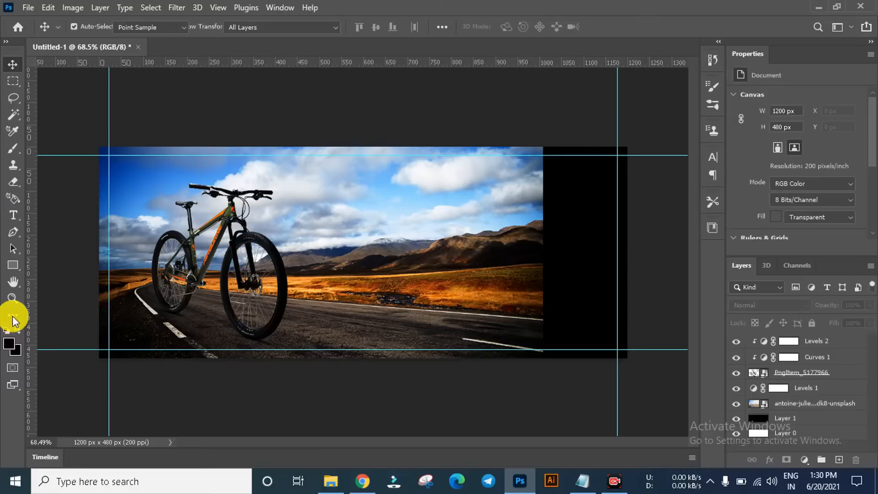
{"action": "right_click", "coordinate": [20, 325]}
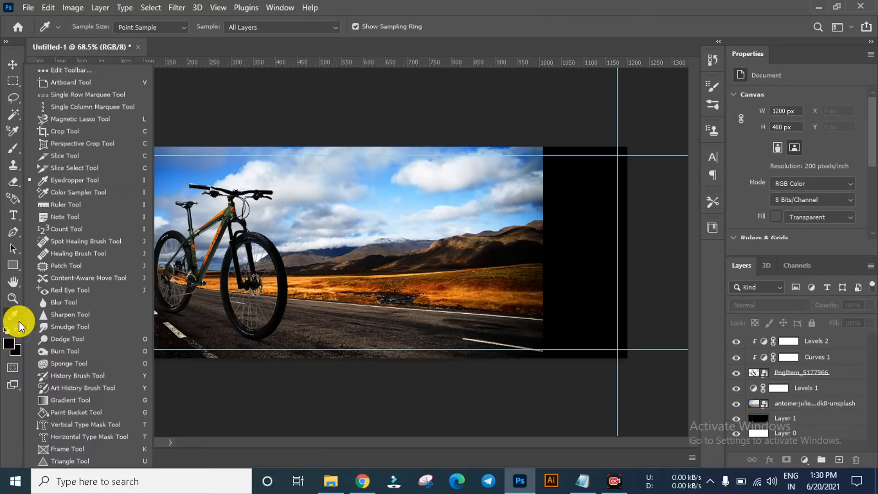
{"action": "left_click", "coordinate": [57, 397]}
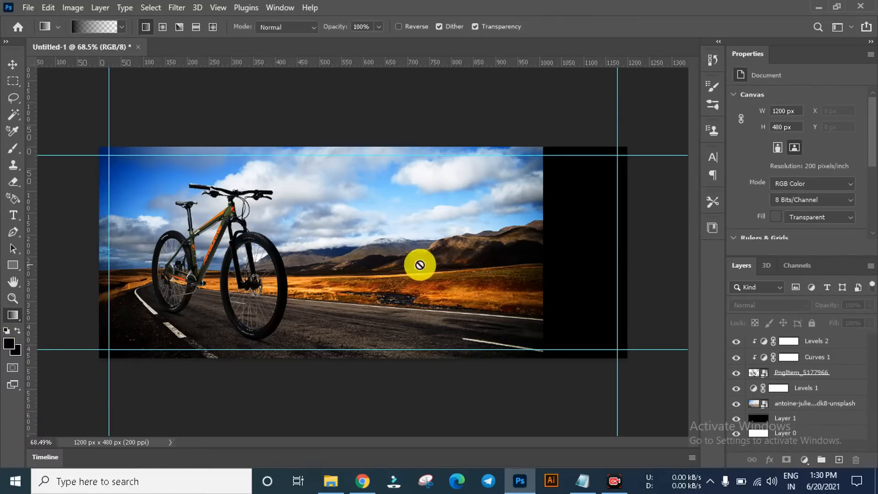
{"action": "left_click", "coordinate": [841, 461]}
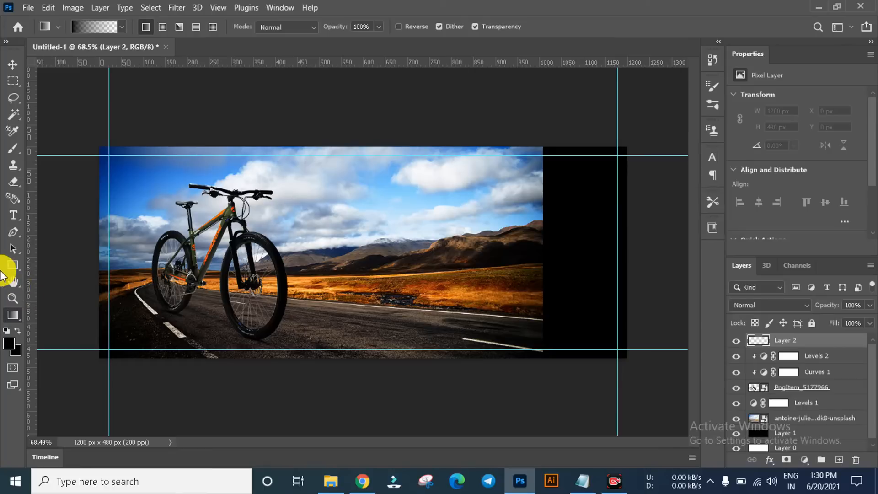
{"action": "left_click", "coordinate": [18, 320]}
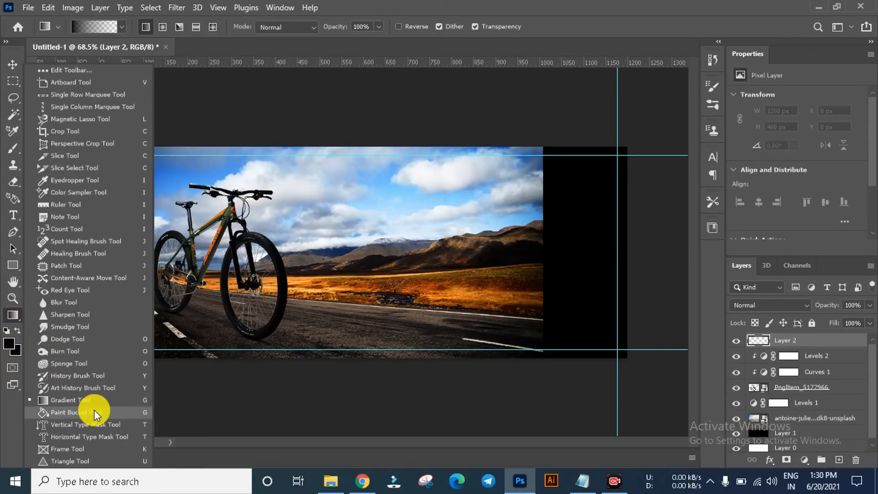
{"action": "left_click", "coordinate": [94, 397]}
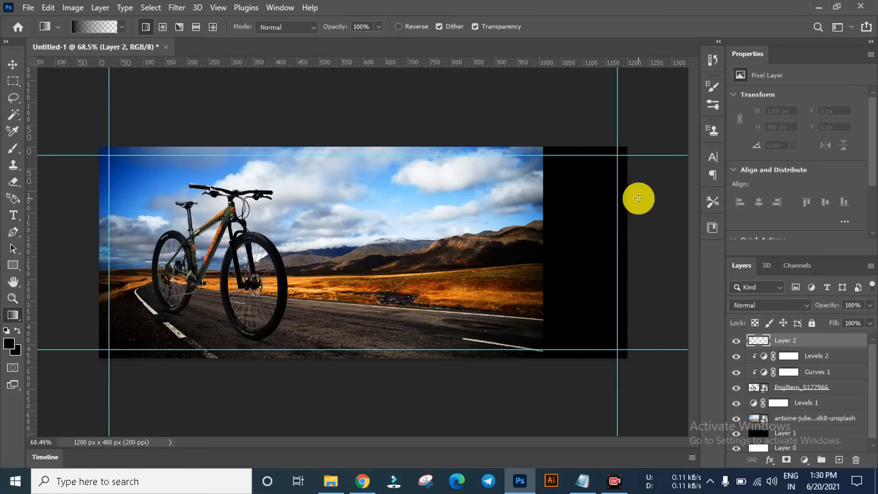
{"action": "left_click_drag", "start_coordinate": [625, 251], "coordinate": [416, 243]}
{"action": "left_click_drag", "start_coordinate": [577, 259], "coordinate": [405, 261]}
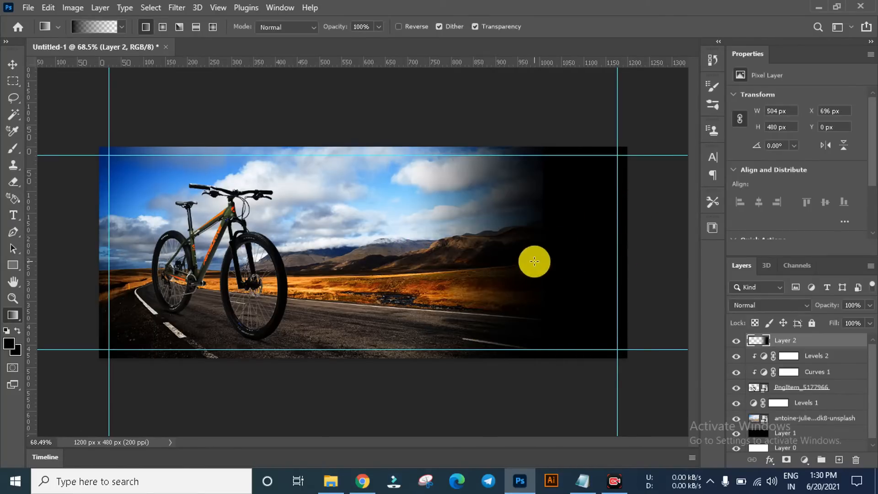
{"action": "left_click_drag", "start_coordinate": [633, 259], "coordinate": [302, 266]}
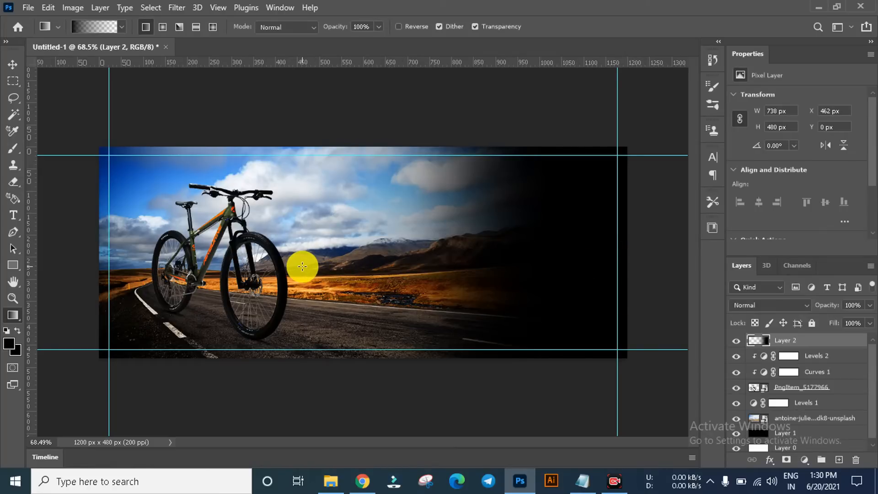
{"action": "left_click_drag", "start_coordinate": [554, 257], "coordinate": [310, 256]}
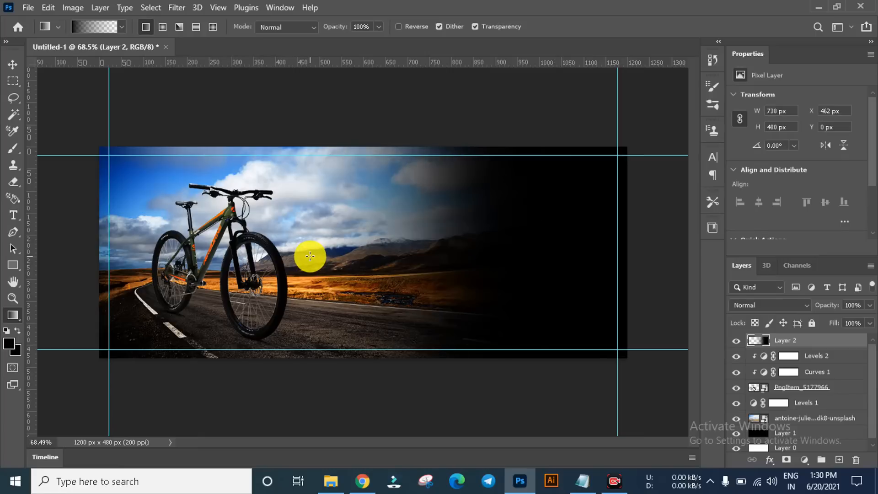
{"action": "left_click", "coordinate": [13, 64]}
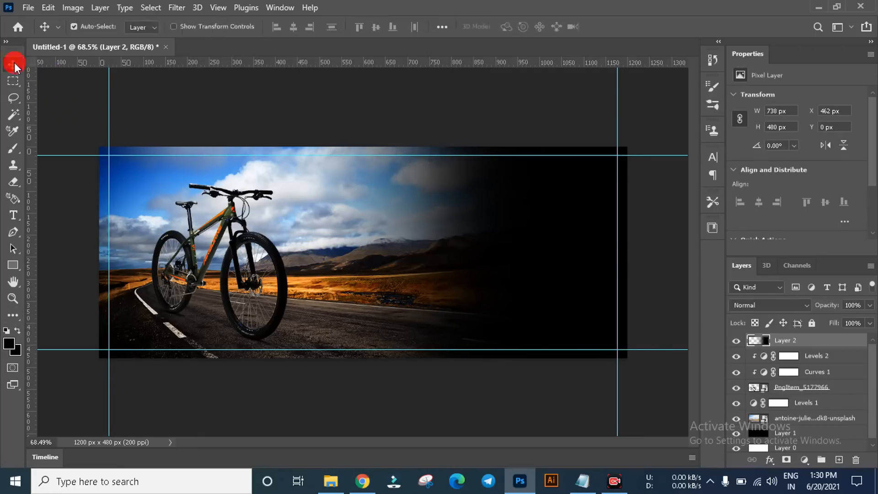
{"action": "left_click", "coordinate": [337, 117]}
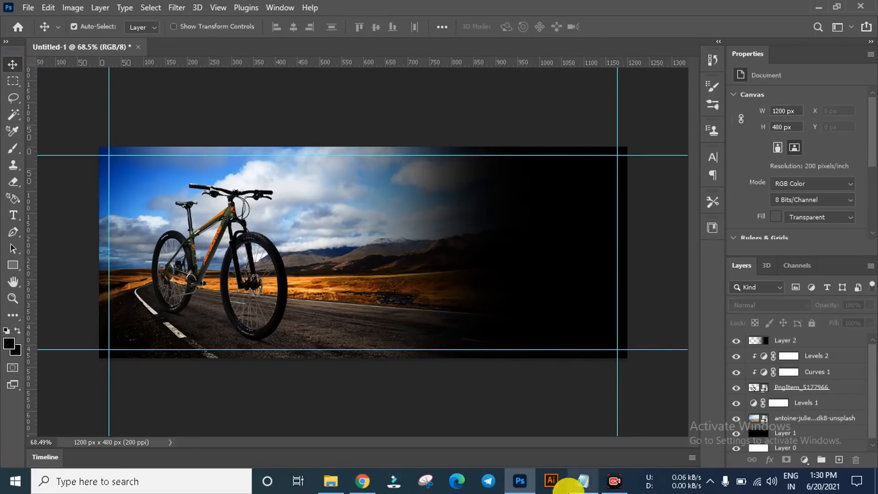
Step: Switch to the Notepad notes and copy the line "india fast growing"
{"action": "left_click", "coordinate": [583, 481]}
{"action": "left_click", "coordinate": [266, 265]}
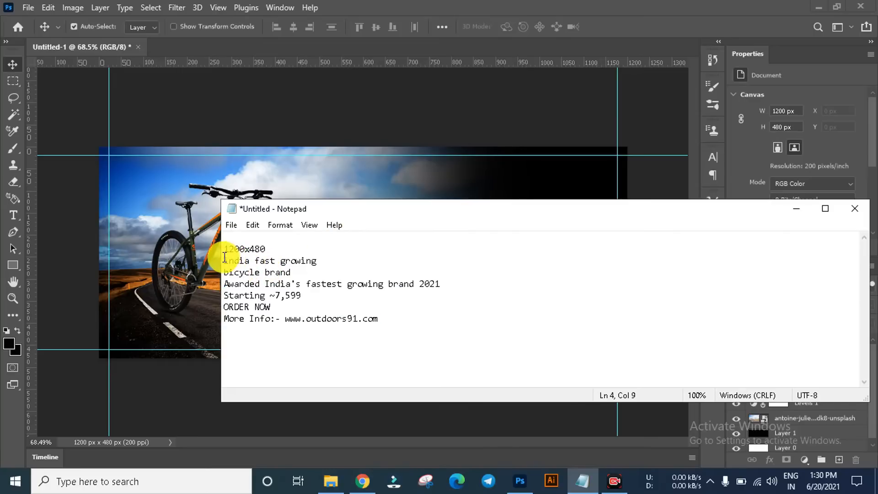
{"action": "left_click", "coordinate": [231, 256]}
{"action": "left_click", "coordinate": [327, 251]}
{"action": "triple_click", "coordinate": [326, 258]}
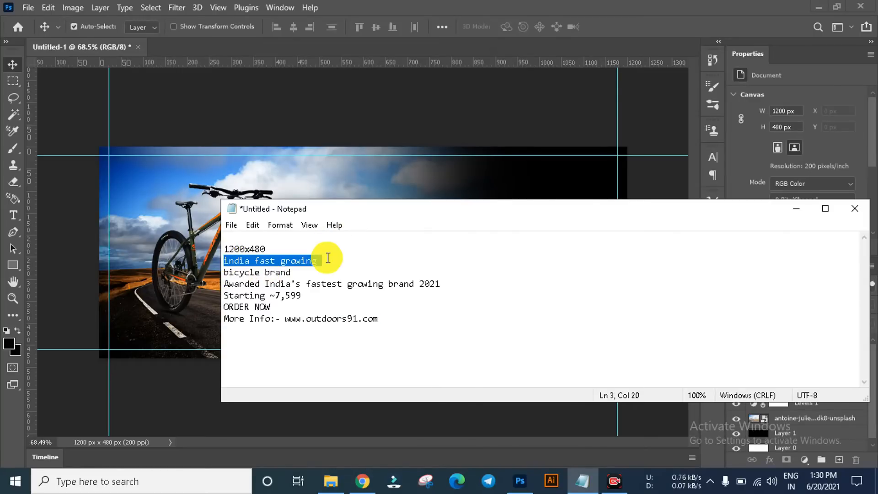
Step: Back in Photoshop, paste "india fast growing" into a text box about 538 px wide on the banner's right half and set it to 23 pt
{"action": "left_click", "coordinate": [323, 111]}
{"action": "left_click", "coordinate": [13, 215]}
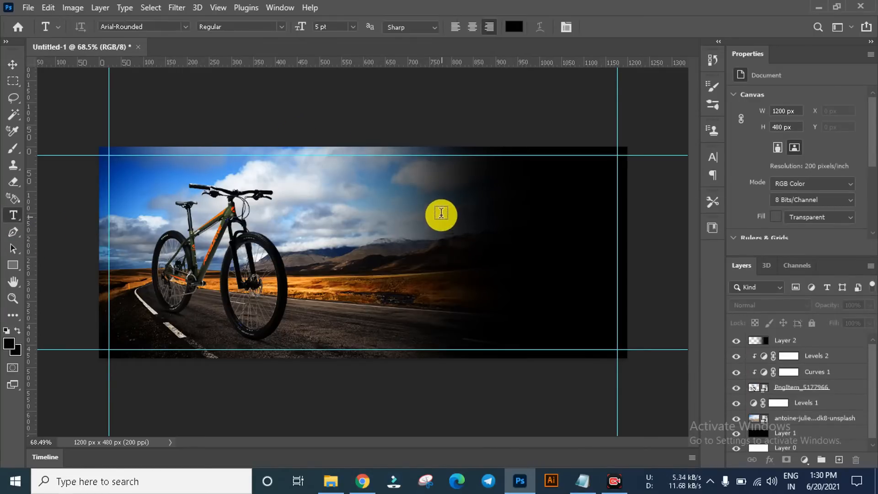
{"action": "left_click_drag", "start_coordinate": [381, 206], "coordinate": [616, 241]}
{"action": "key", "text": "BackSpace"}
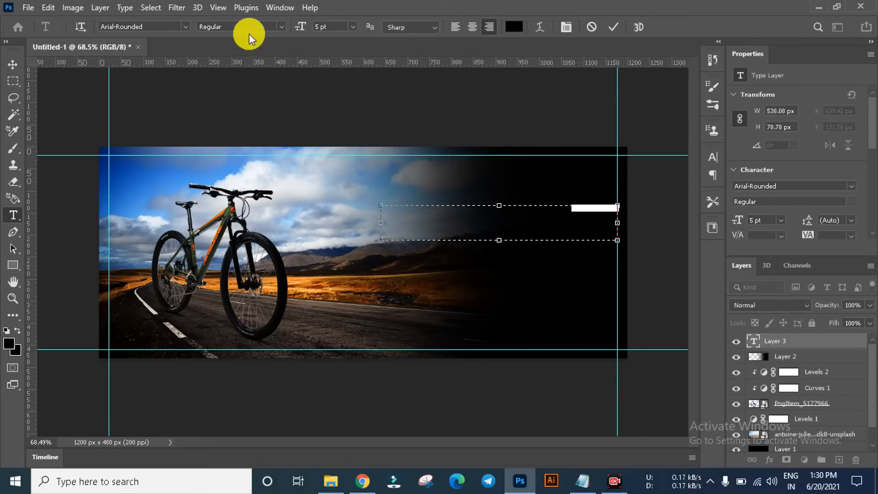
{"action": "mouse_move", "coordinate": [298, 28]}
{"action": "left_mouse_down"}
{"action": "mouse_move", "coordinate": [325, 28]}
{"action": "mouse_move", "coordinate": [313, 28]}
{"action": "left_mouse_up"}
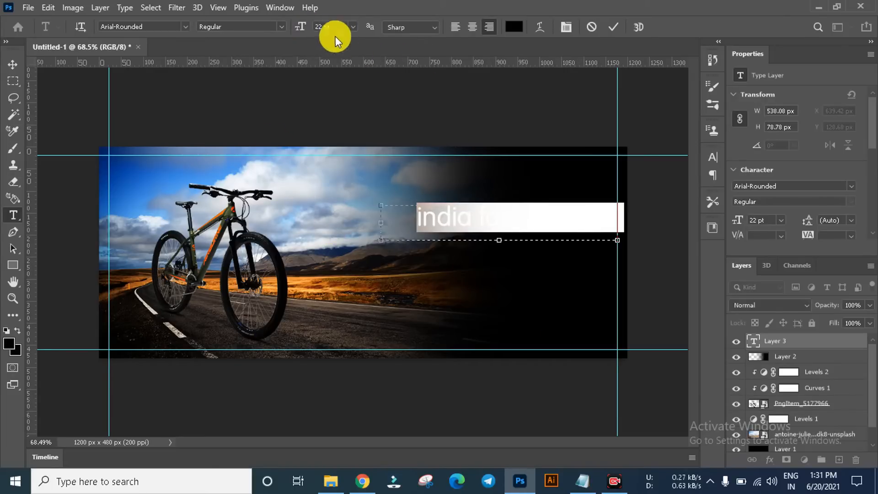
{"action": "left_click_drag", "start_coordinate": [301, 29], "coordinate": [304, 28]}
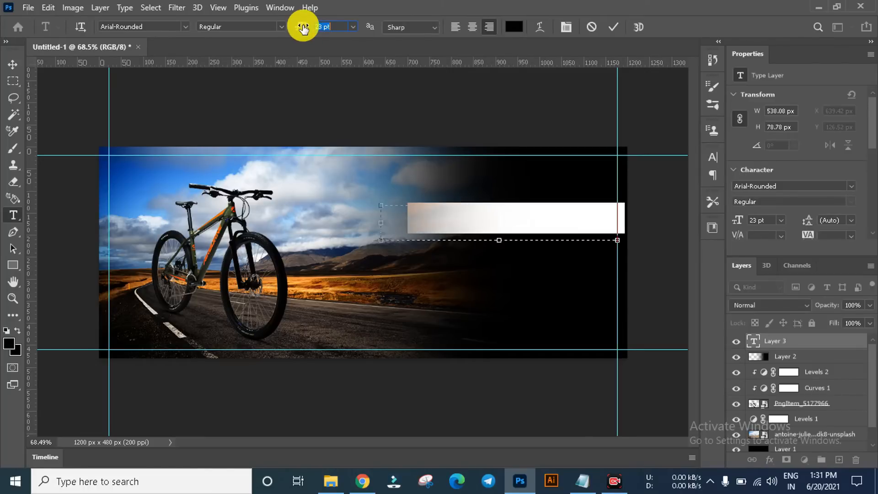
{"action": "left_click", "coordinate": [12, 64]}
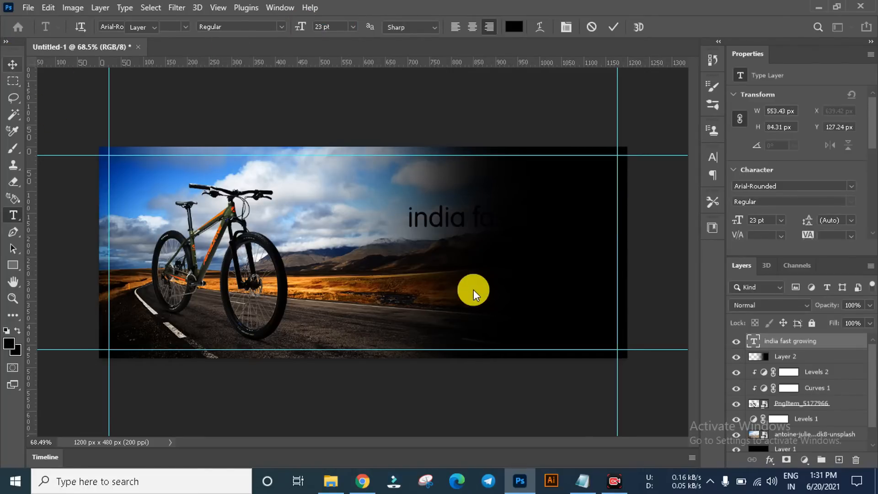
Step: Set the colour of the "india fast growing" text to white (ffffff)
{"action": "scroll", "coordinate": [869, 190], "scroll_direction": "down", "scroll_amount": 3}
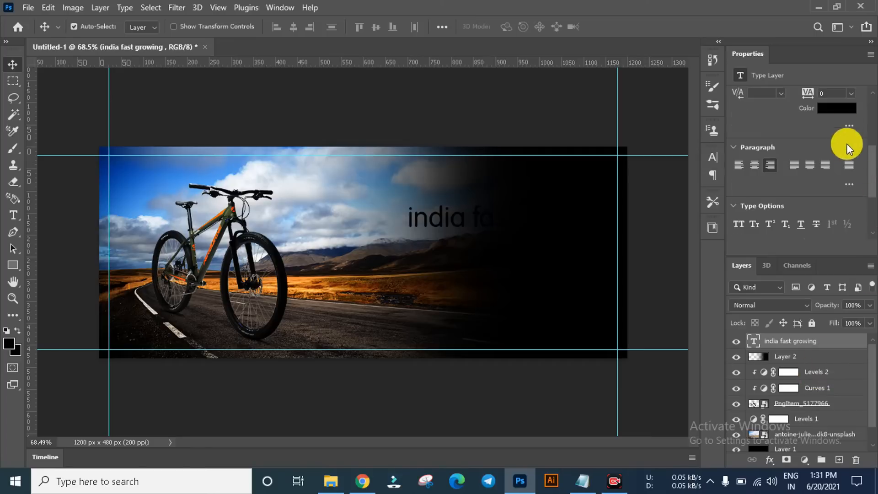
{"action": "left_click", "coordinate": [834, 112]}
{"action": "left_click_drag", "start_coordinate": [526, 243], "coordinate": [484, 210]}
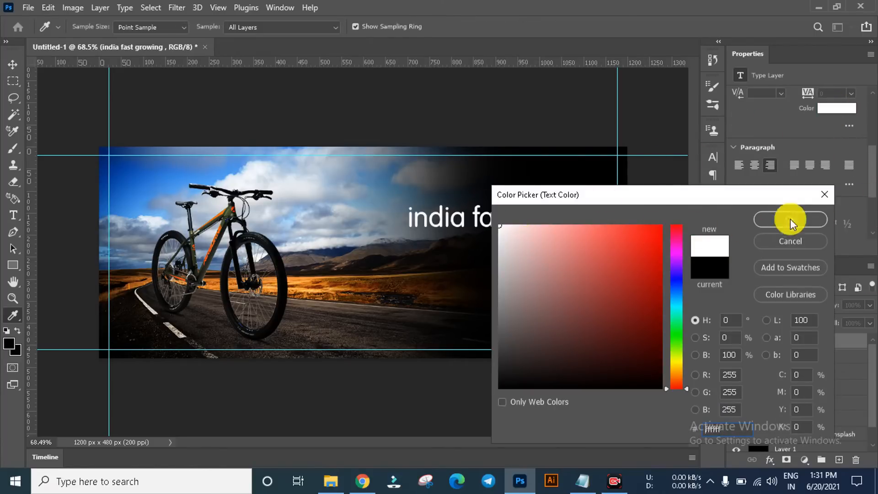
{"action": "left_click", "coordinate": [808, 221]}
Step: Change the font of the "india fast growing" text to Rubik Black
{"action": "scroll", "coordinate": [563, 221], "scroll_direction": "up", "scroll_amount": 3}
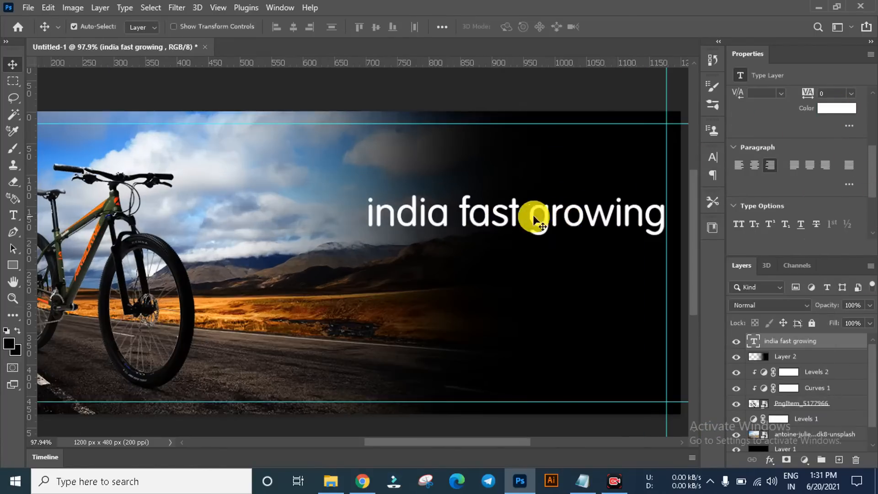
{"action": "scroll", "coordinate": [470, 222], "scroll_direction": "down", "scroll_amount": 3}
{"action": "left_click", "coordinate": [475, 243]}
{"action": "scroll", "coordinate": [466, 224], "scroll_direction": "up", "scroll_amount": 2}
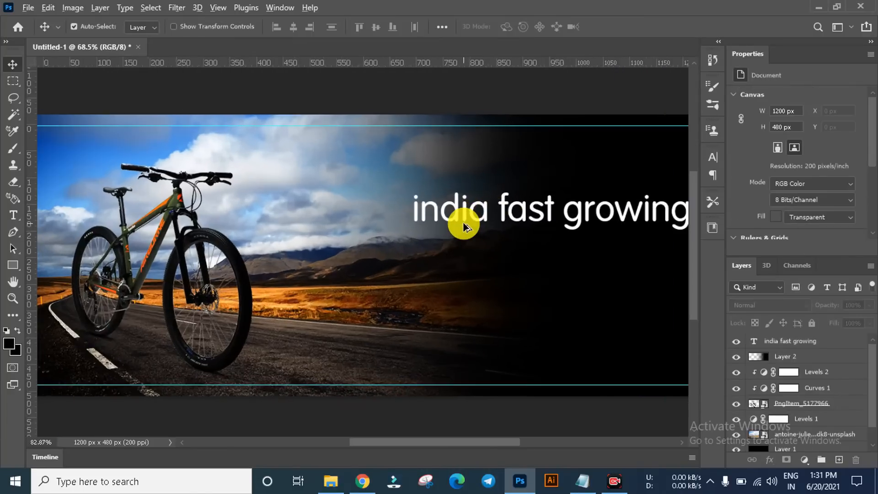
{"action": "left_click", "coordinate": [478, 222]}
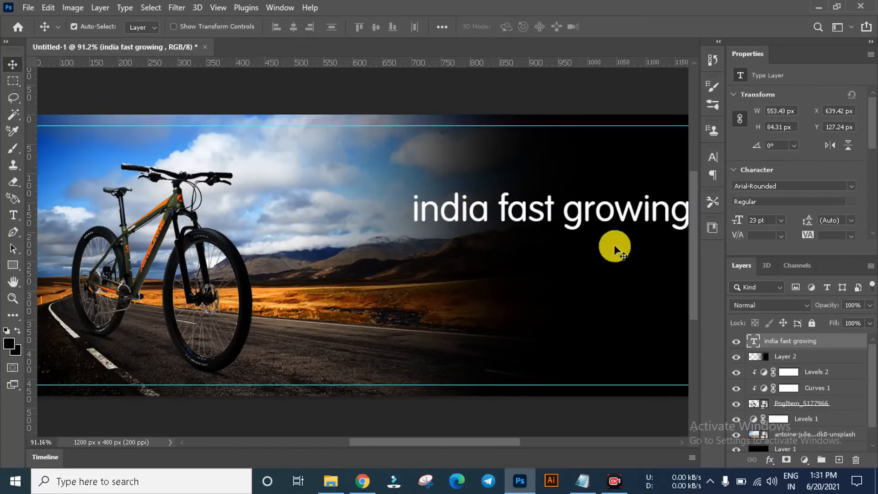
{"action": "scroll", "coordinate": [816, 178], "scroll_direction": "down", "scroll_amount": 1}
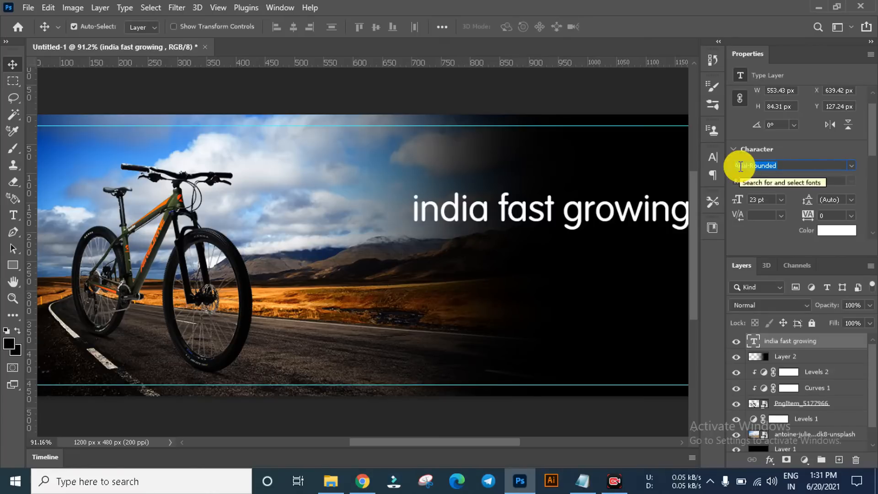
{"action": "type", "text": "rubi"}
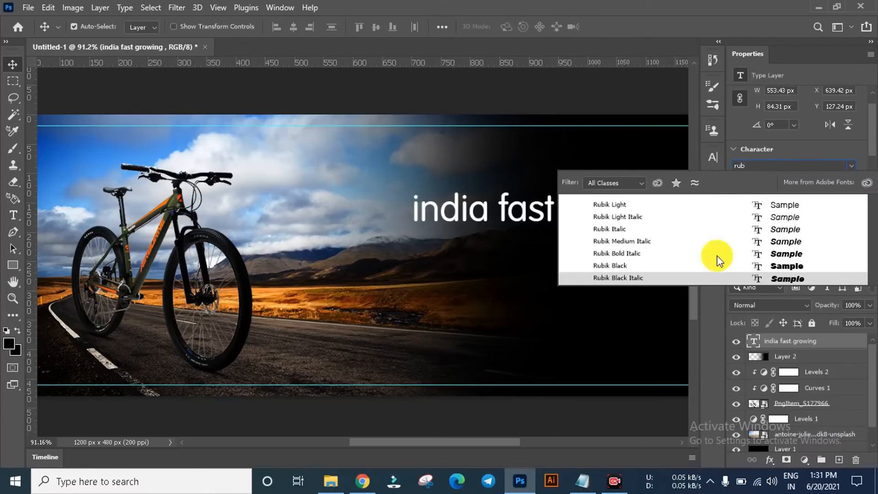
{"action": "key", "text": "Up"}
{"action": "key", "text": "Up"}
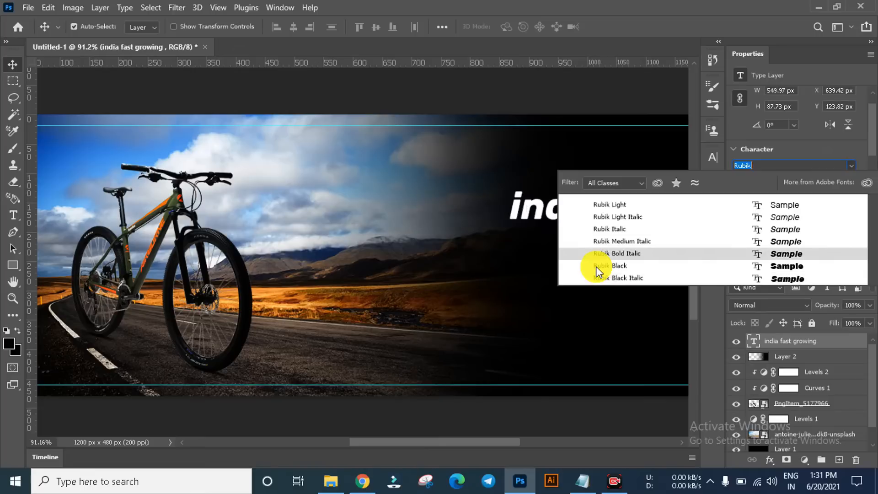
{"action": "key", "text": "Down"}
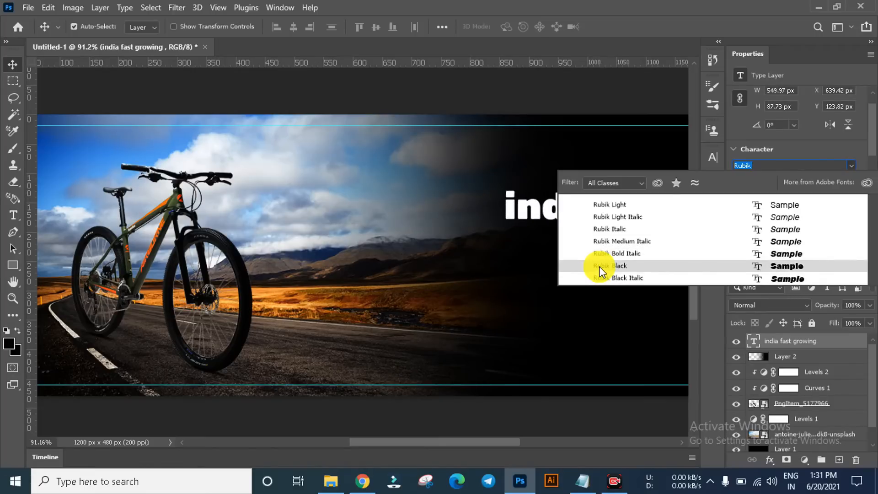
{"action": "left_click", "coordinate": [599, 271]}
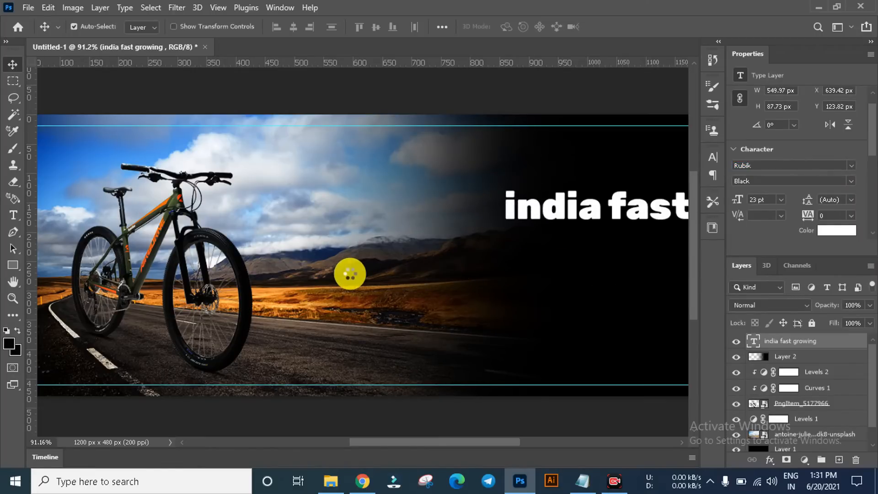
Step: Widen the "india fast growing" text box to about 757 px so the whole line fits in it
{"action": "scroll", "coordinate": [350, 275], "scroll_direction": "down", "scroll_amount": 2}
{"action": "scroll", "coordinate": [350, 274], "scroll_direction": "down", "scroll_amount": 3}
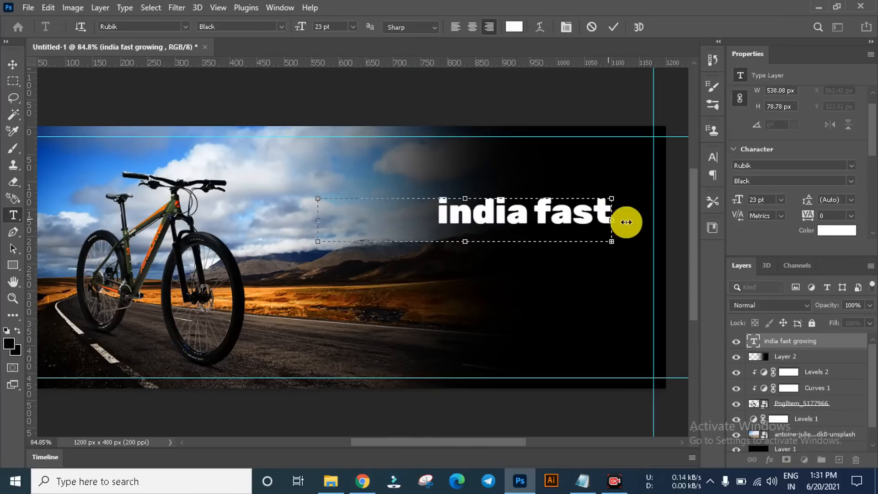
{"action": "left_click_drag", "start_coordinate": [625, 221], "coordinate": [642, 218]}
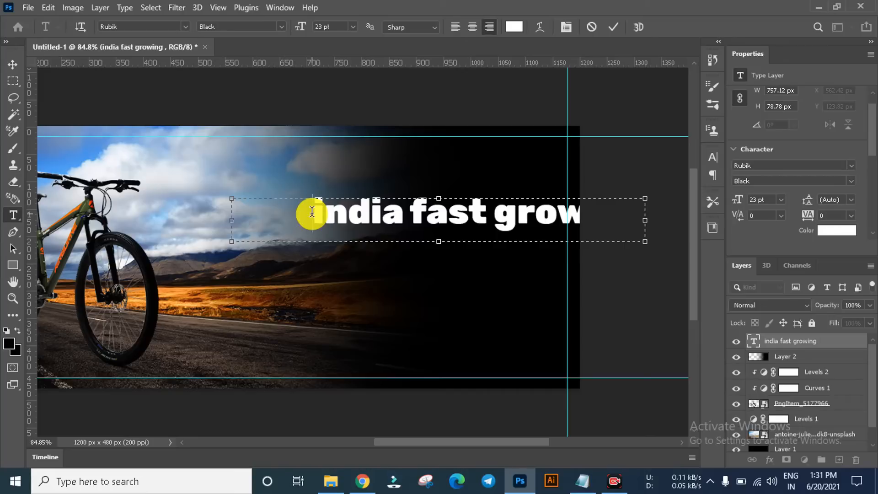
Step: Left-align the "india fast growing" text within its text box and commit the edit
{"action": "key", "text": "ctrl+a"}
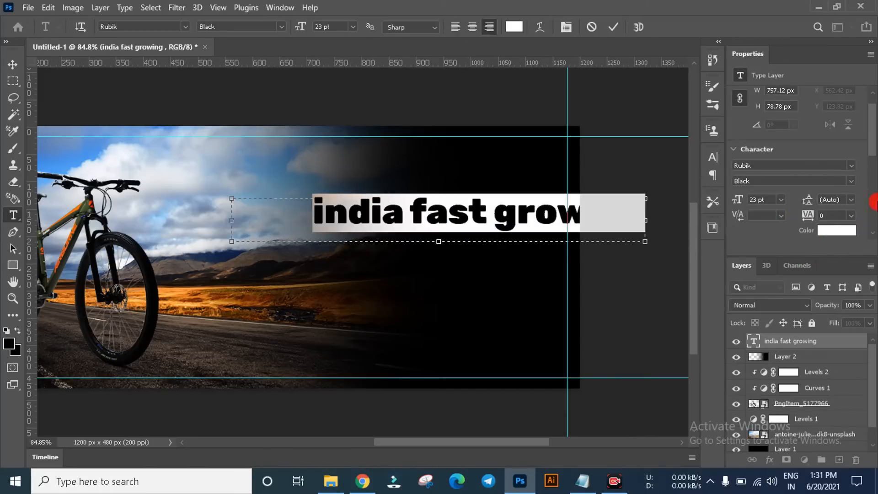
{"action": "left_click", "coordinate": [874, 203]}
{"action": "scroll", "coordinate": [726, 199], "scroll_direction": "down", "scroll_amount": 3}
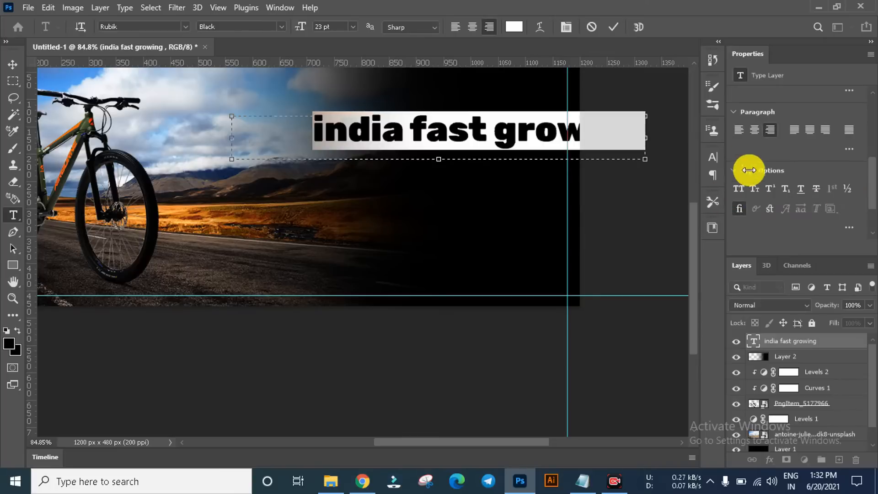
{"action": "left_click", "coordinate": [738, 129]}
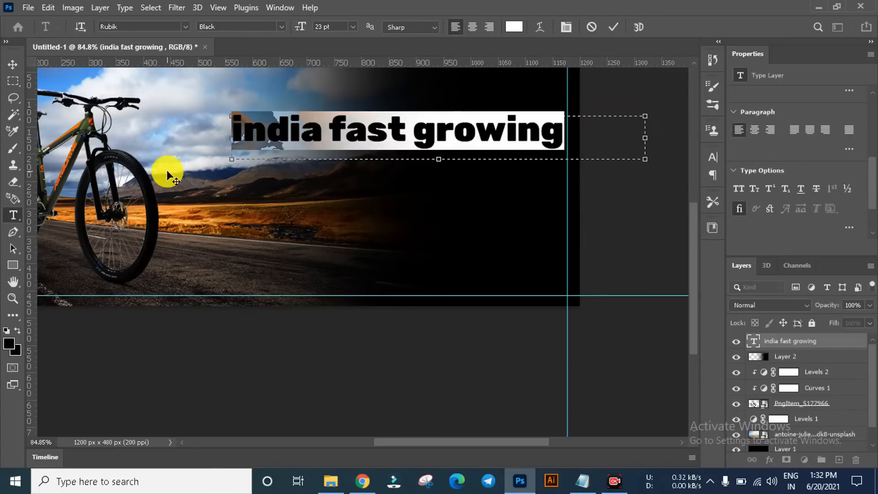
{"action": "left_click", "coordinate": [12, 64]}
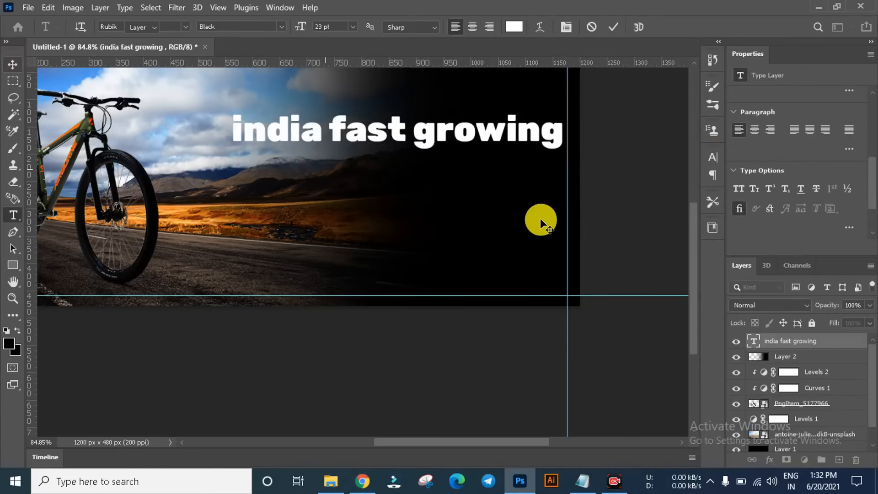
{"action": "scroll", "coordinate": [555, 147], "scroll_direction": "up", "scroll_amount": 1}
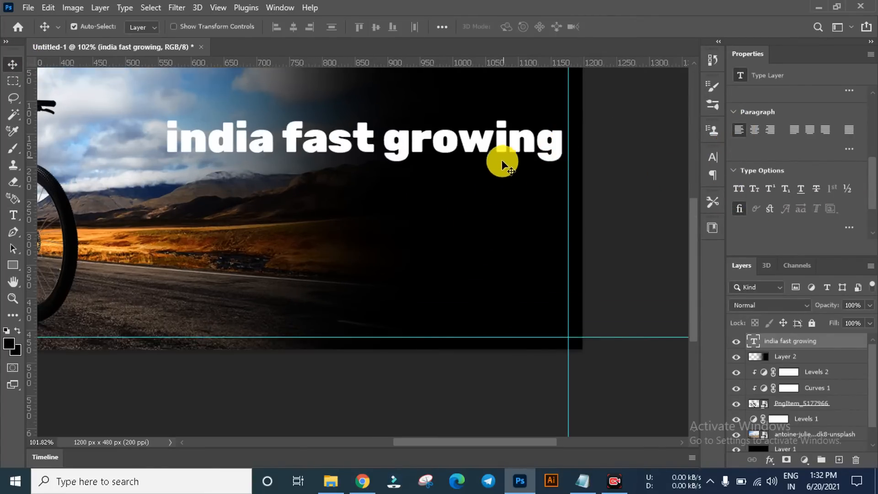
Step: Shift the black fade (Layer 2) left to X 307 px and place the "india fast growing" text at about Y 126 px
{"action": "scroll", "coordinate": [502, 161], "scroll_direction": "down", "scroll_amount": 4}
{"action": "scroll", "coordinate": [520, 193], "scroll_direction": "up", "scroll_amount": 3}
{"action": "left_click_drag", "start_coordinate": [526, 216], "coordinate": [524, 211]}
{"action": "left_click_drag", "start_coordinate": [569, 316], "coordinate": [523, 314]}
{"action": "scroll", "coordinate": [410, 325], "scroll_direction": "down", "scroll_amount": 4}
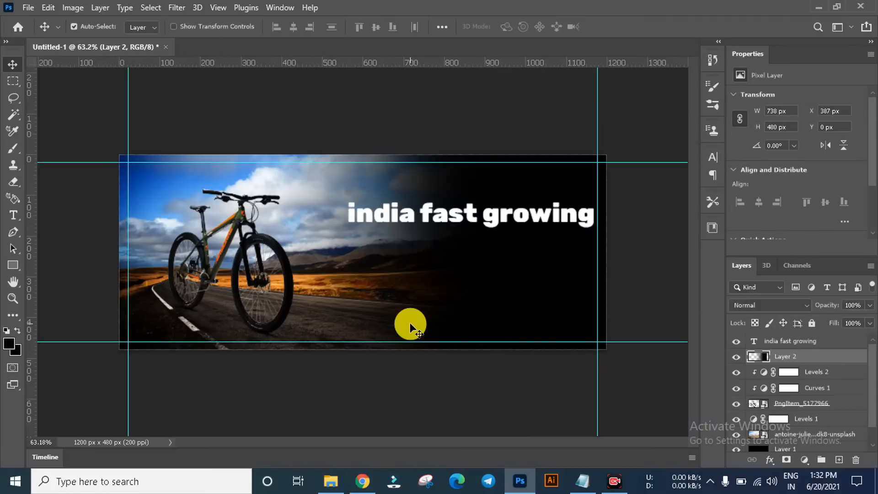
{"action": "scroll", "coordinate": [594, 270], "scroll_direction": "up", "scroll_amount": 3}
{"action": "left_click_drag", "start_coordinate": [517, 293], "coordinate": [475, 289]}
{"action": "scroll", "coordinate": [504, 212], "scroll_direction": "down", "scroll_amount": 2}
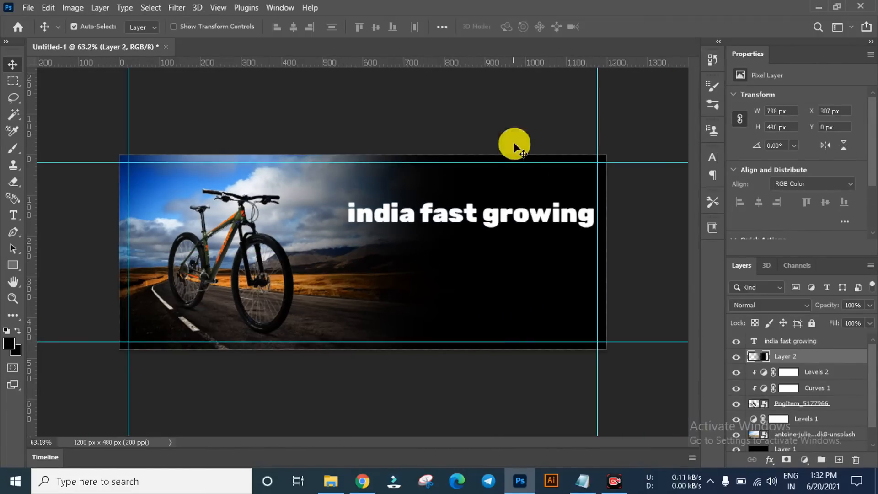
{"action": "left_click", "coordinate": [513, 141]}
{"action": "scroll", "coordinate": [594, 245], "scroll_direction": "up", "scroll_amount": 2}
{"action": "scroll", "coordinate": [528, 231], "scroll_direction": "down", "scroll_amount": 2}
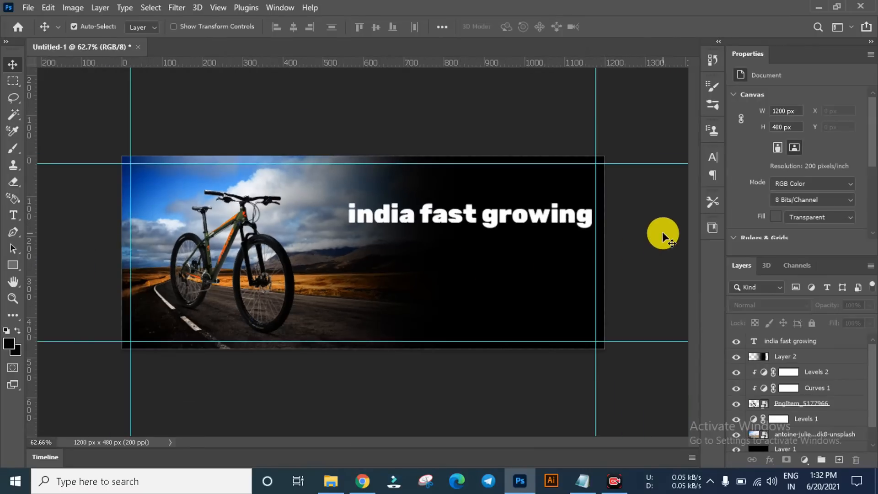
{"action": "left_click_drag", "start_coordinate": [545, 218], "coordinate": [547, 235]}
Step: Switch to Notepad, copy the line "bicycle brand" and return to Photoshop
{"action": "left_click", "coordinate": [582, 481]}
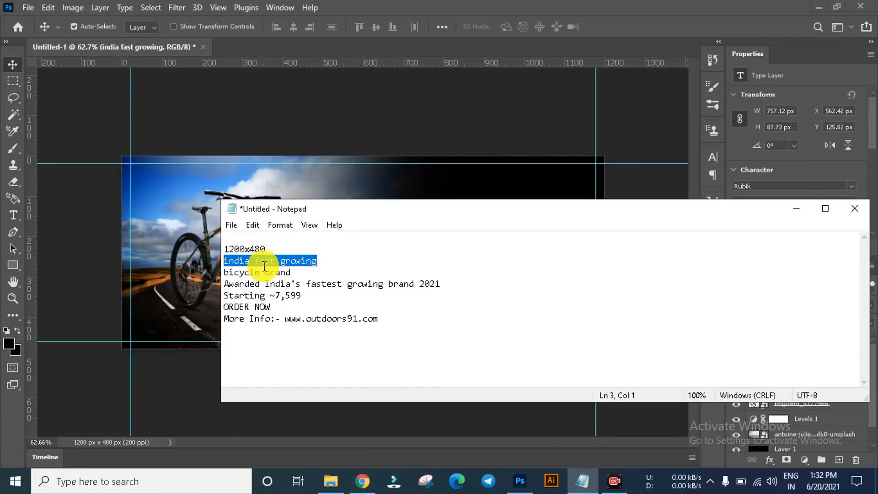
{"action": "left_click_drag", "start_coordinate": [295, 273], "coordinate": [228, 274]}
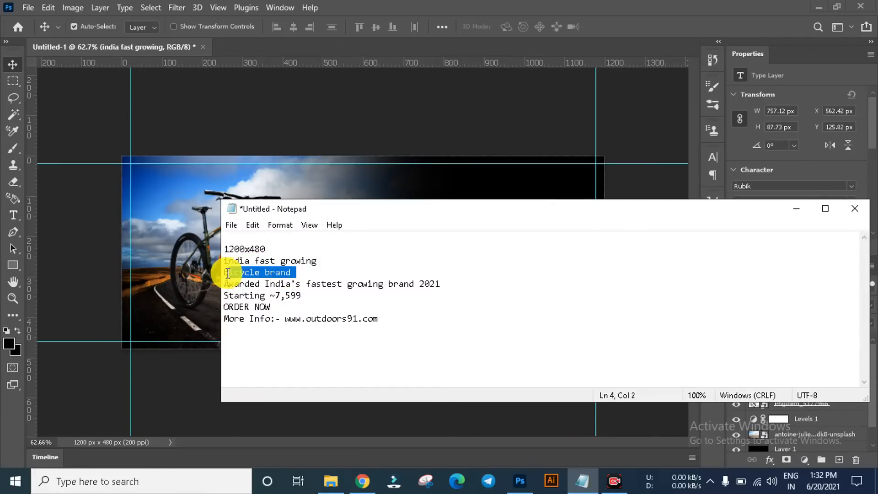
{"action": "left_click", "coordinate": [310, 85]}
Step: Duplicate the "india fast growing" text directly below itself and replace the copy's wording with the pasted "bicycle brand"
{"action": "left_click_drag", "start_coordinate": [443, 234], "coordinate": [443, 248]}
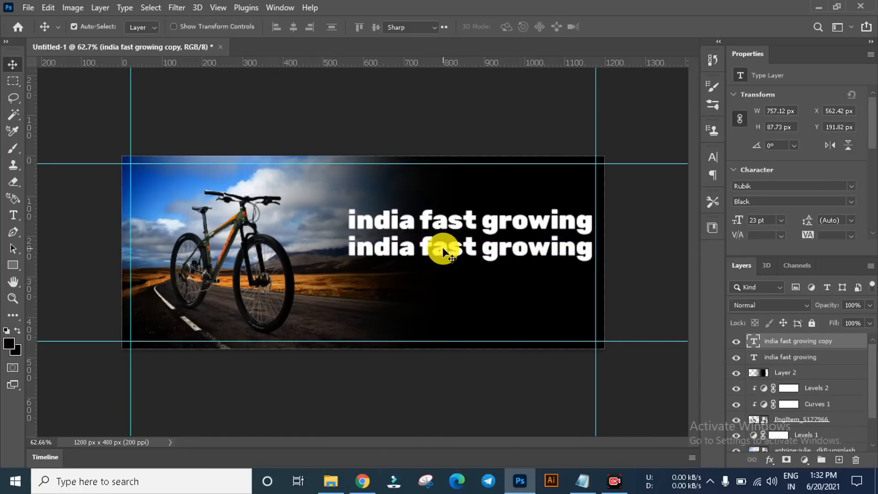
{"action": "double_click", "coordinate": [443, 247]}
{"action": "type", "text": "bicycle brand"}
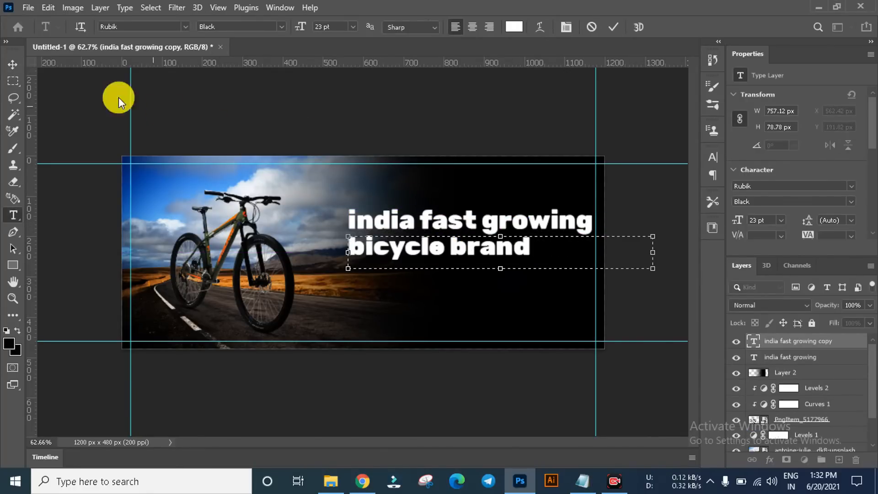
{"action": "left_click", "coordinate": [13, 64]}
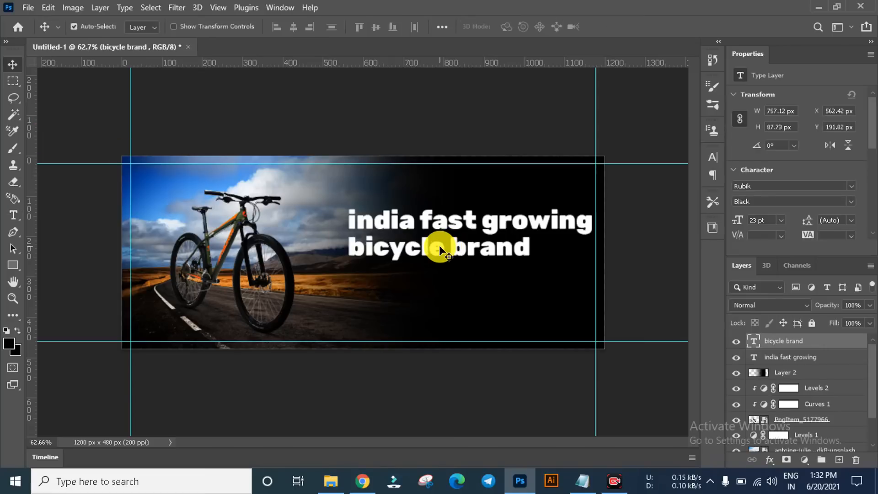
Step: Move the "bicycle brand" text to about X 718, Y 197 px so its right end lines up with the line above
{"action": "left_click_drag", "start_coordinate": [437, 246], "coordinate": [496, 254]}
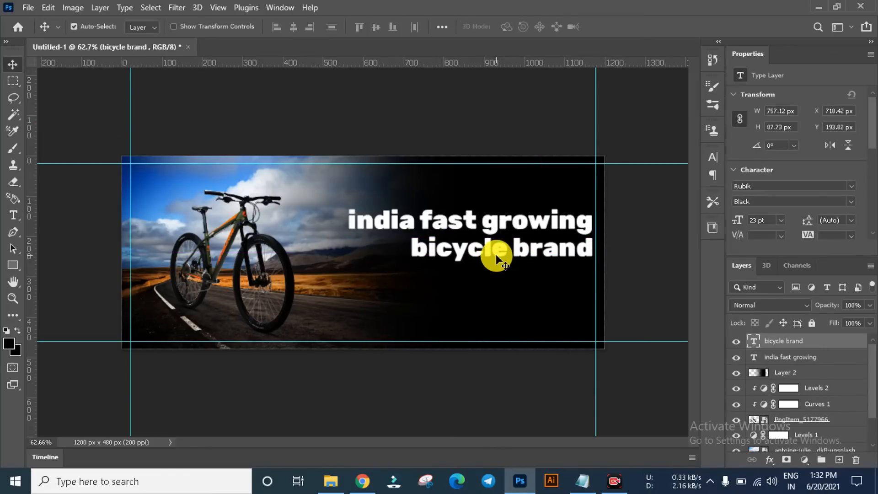
{"action": "key", "text": "Down"}
{"action": "key", "text": "Down"}
{"action": "key", "text": "Down"}
{"action": "key", "text": "Down"}
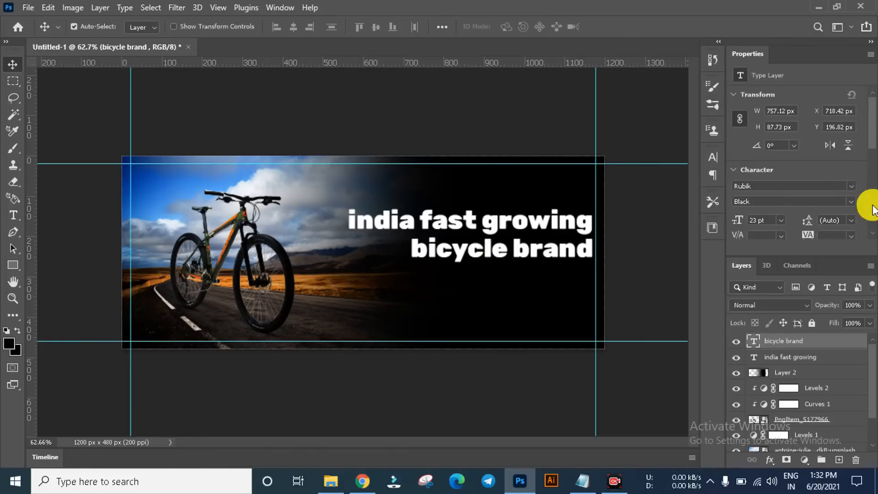
Step: Colour the "bicycle brand" text orange (ff6e06) by sampling the orange on the bicycle frame, and deselect the layer
{"action": "scroll", "coordinate": [855, 187], "scroll_direction": "down", "scroll_amount": 3}
{"action": "scroll", "coordinate": [245, 251], "scroll_direction": "up", "scroll_amount": 3}
{"action": "scroll", "coordinate": [218, 243], "scroll_direction": "up", "scroll_amount": 3}
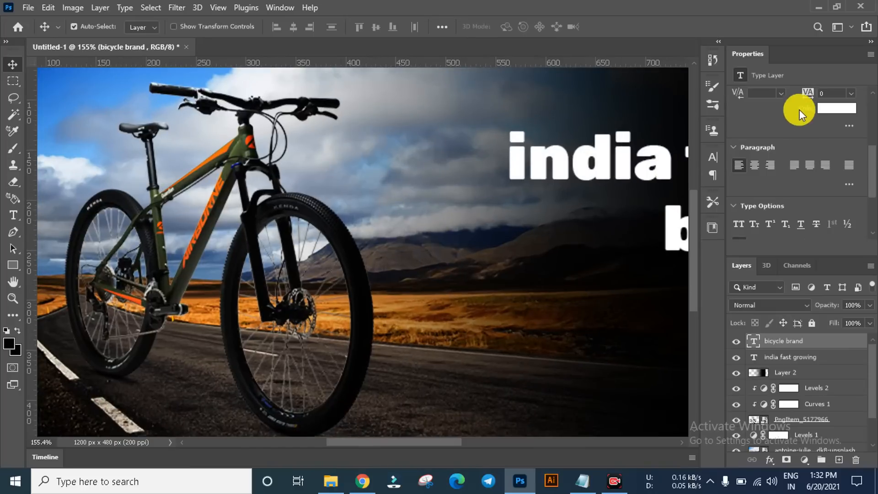
{"action": "left_click", "coordinate": [824, 108]}
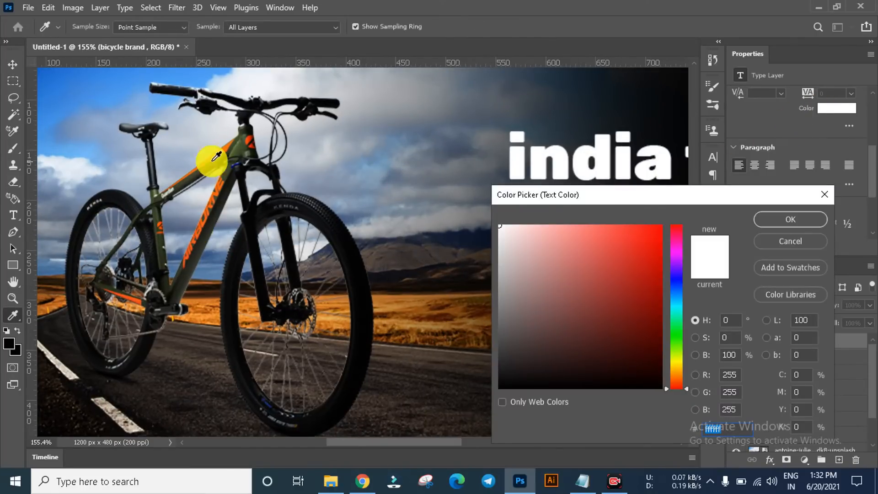
{"action": "left_click", "coordinate": [225, 149]}
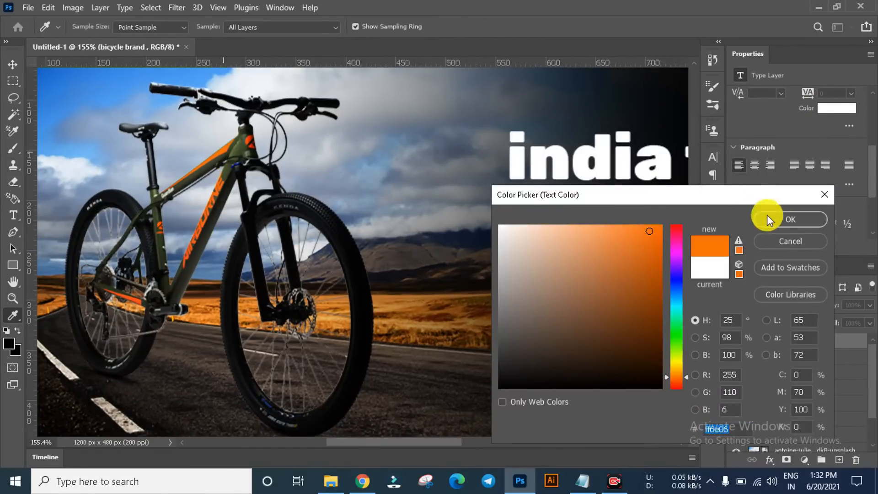
{"action": "key", "text": "Return"}
{"action": "scroll", "coordinate": [241, 219], "scroll_direction": "down", "scroll_amount": 5}
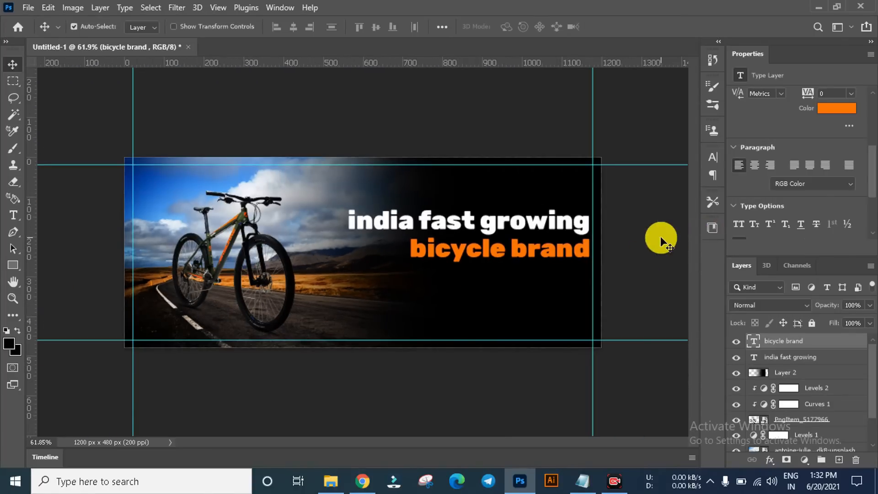
{"action": "left_click", "coordinate": [662, 238]}
{"action": "scroll", "coordinate": [605, 247], "scroll_direction": "up", "scroll_amount": 4}
{"action": "scroll", "coordinate": [375, 260], "scroll_direction": "down", "scroll_amount": 4}
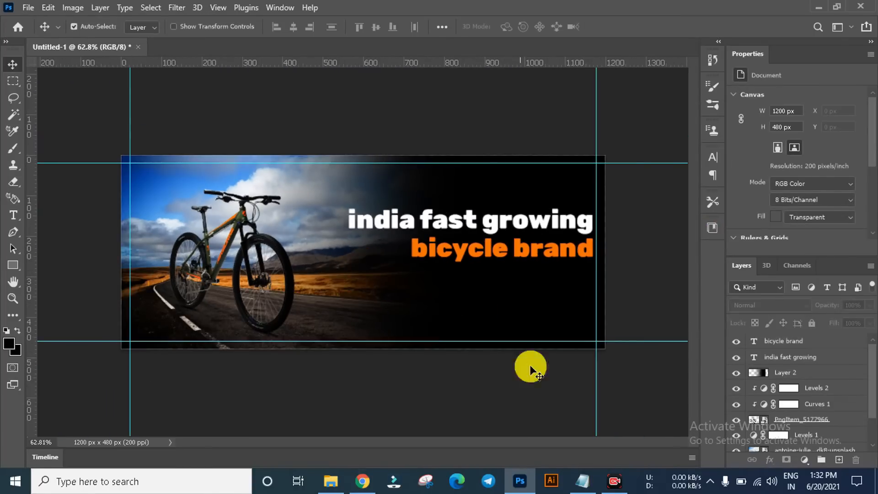
Step: Copy the line "Awarded India's fastest growing brand 2021" from Notepad and return to Photoshop
{"action": "left_click", "coordinate": [583, 481]}
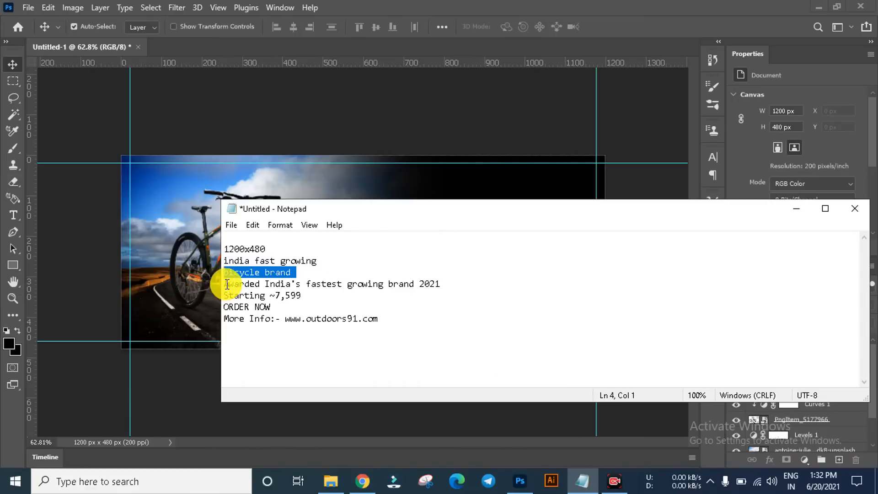
{"action": "left_click_drag", "start_coordinate": [225, 284], "coordinate": [442, 284]}
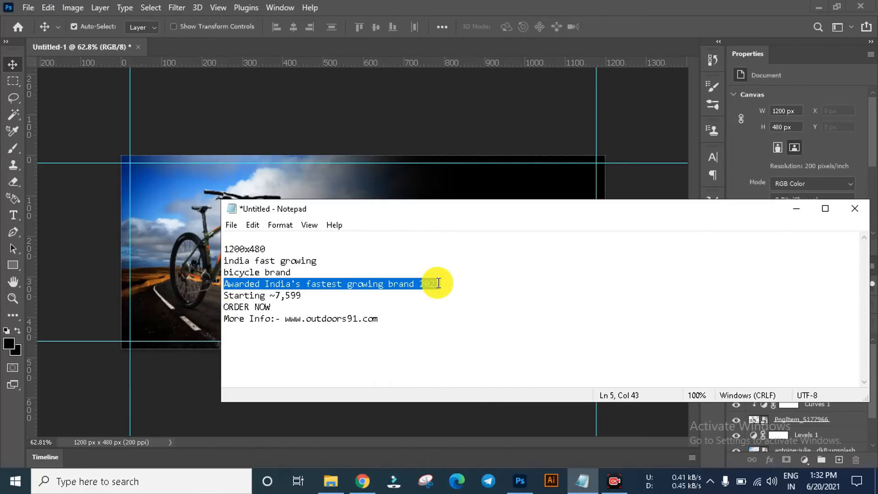
{"action": "left_click", "coordinate": [795, 209]}
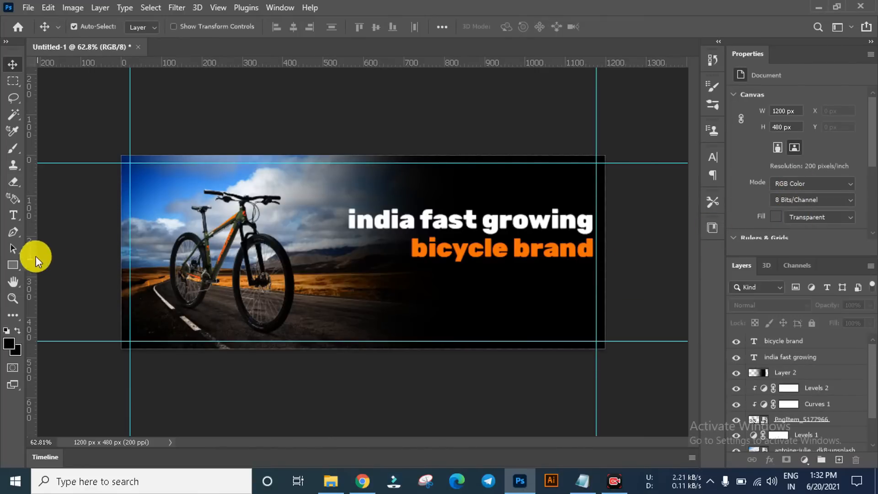
Step: Draw a text box about 459 x 38 px below "bicycle brand" and paste "Awarded India's fastest growing brand 2021" into it
{"action": "left_click", "coordinate": [13, 216]}
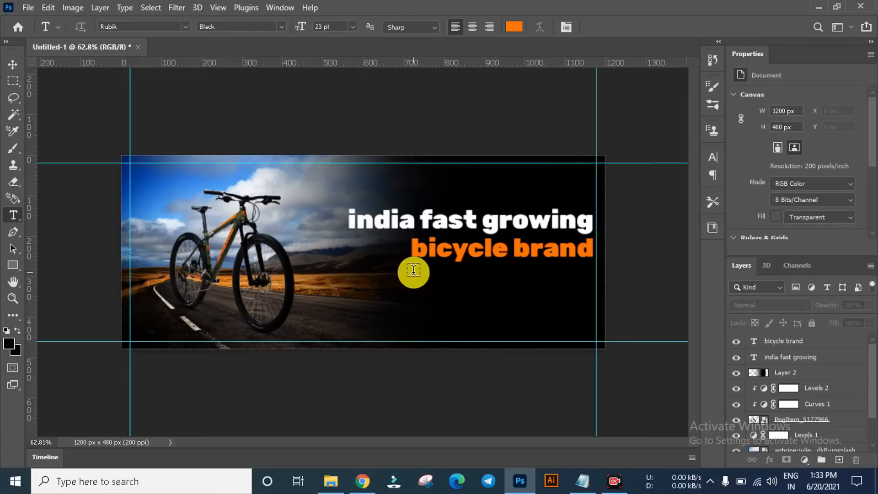
{"action": "left_click_drag", "start_coordinate": [412, 270], "coordinate": [596, 286]}
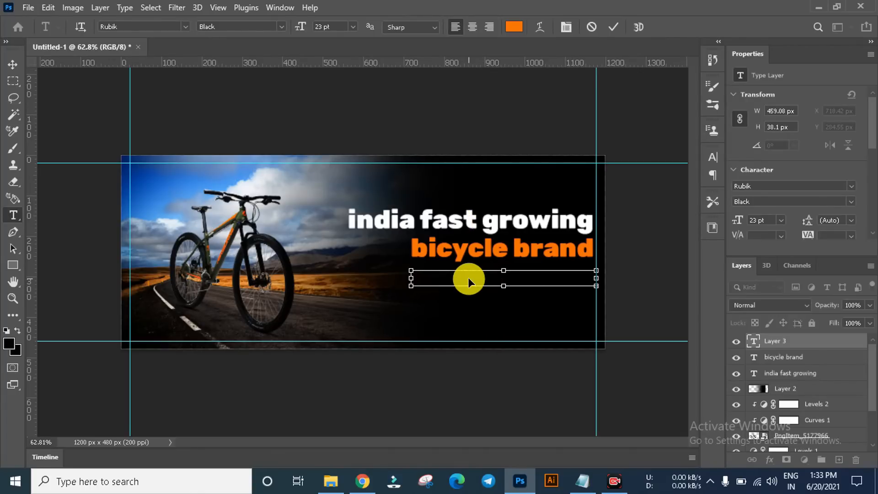
{"action": "left_click", "coordinate": [582, 480]}
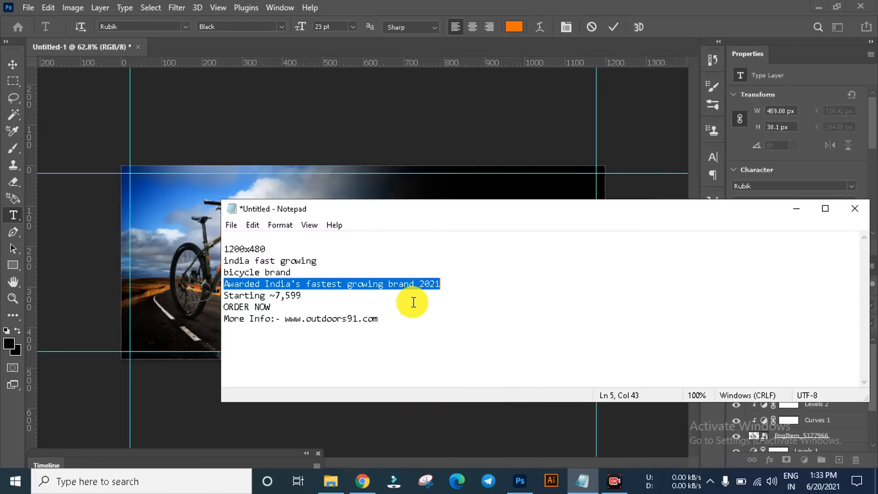
{"action": "left_click", "coordinate": [797, 209]}
{"action": "left_click", "coordinate": [572, 286]}
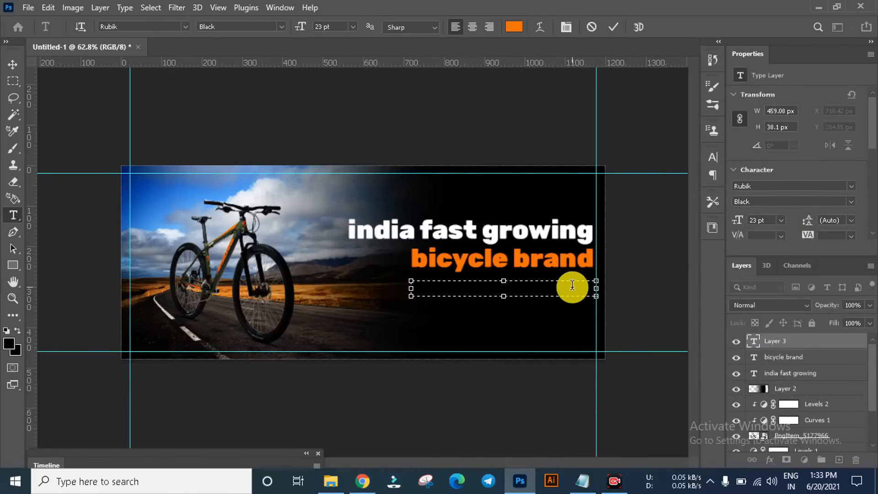
{"action": "left_click", "coordinate": [12, 64]}
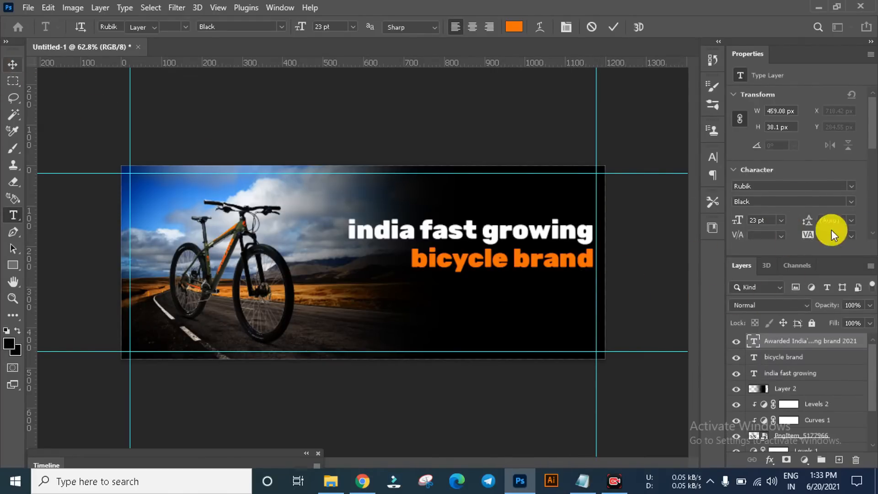
Step: Set the colour of the "Awarded India's fastest growing brand 2021" text to white
{"action": "scroll", "coordinate": [851, 215], "scroll_direction": "down", "scroll_amount": 3}
{"action": "left_click", "coordinate": [837, 108]}
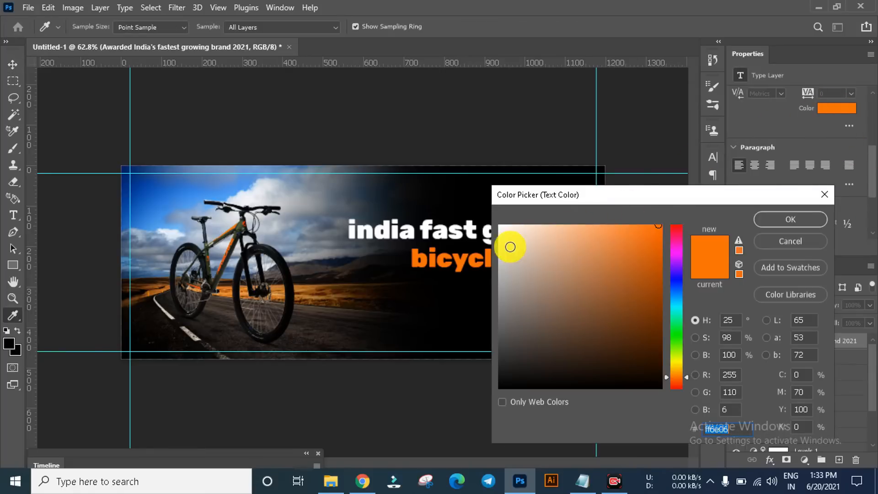
{"action": "left_click_drag", "start_coordinate": [510, 247], "coordinate": [473, 214]}
{"action": "left_click", "coordinate": [791, 219]}
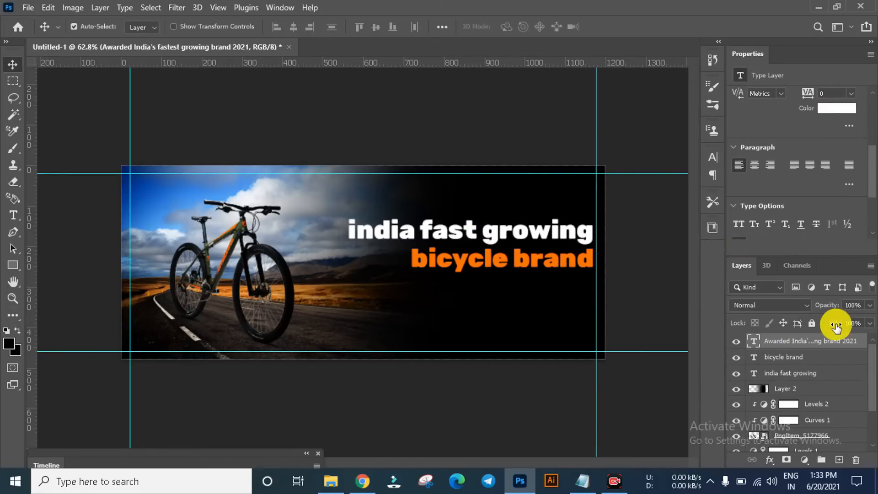
Step: Set the font size of the "Awarded India's fastest growing brand 2021" text to 9 pt
{"action": "scroll", "coordinate": [871, 170], "scroll_direction": "up", "scroll_amount": 3}
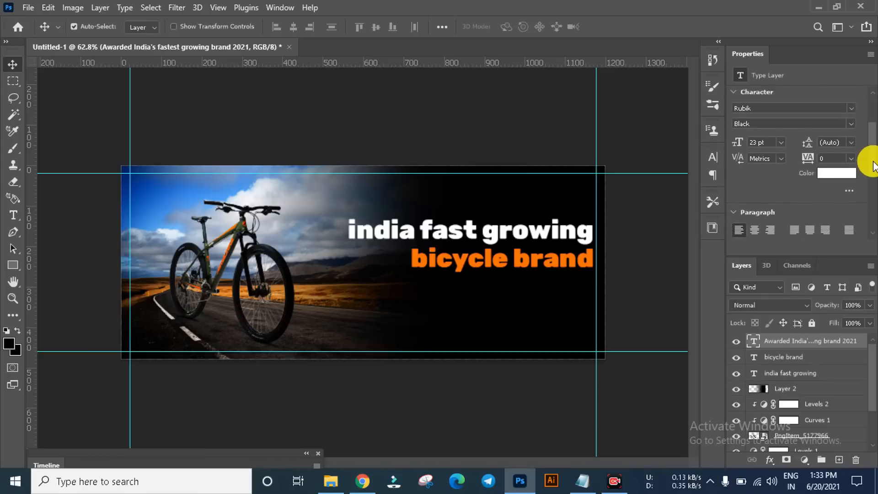
{"action": "left_click_drag", "start_coordinate": [874, 161], "coordinate": [873, 161]}
{"action": "left_click", "coordinate": [780, 146]}
{"action": "left_click", "coordinate": [762, 193]}
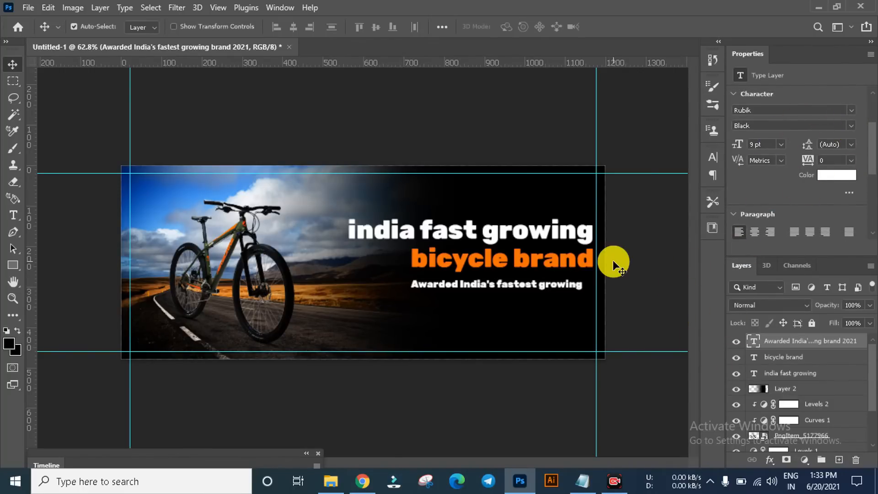
Step: Change the font of the "Awarded India's fastest growing brand 2021" text to Lato Medium
{"action": "left_click", "coordinate": [791, 111]}
{"action": "left_click_drag", "start_coordinate": [782, 110], "coordinate": [701, 109]}
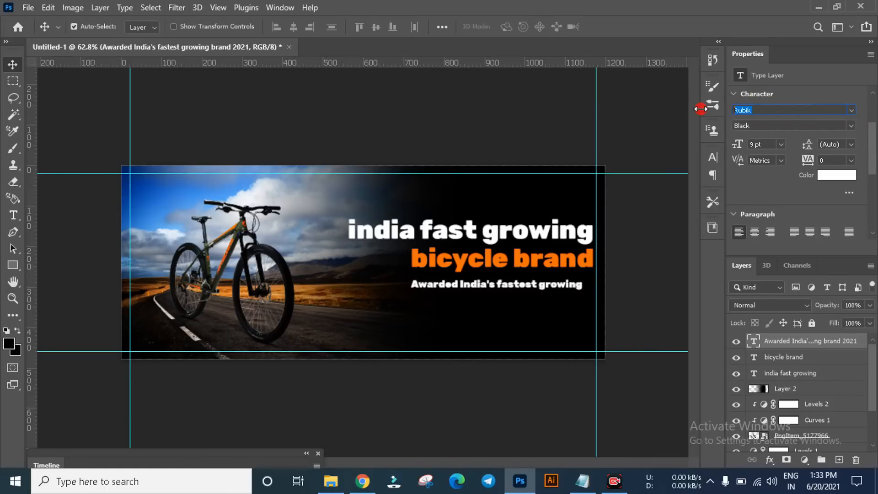
{"action": "type", "text": "lato"}
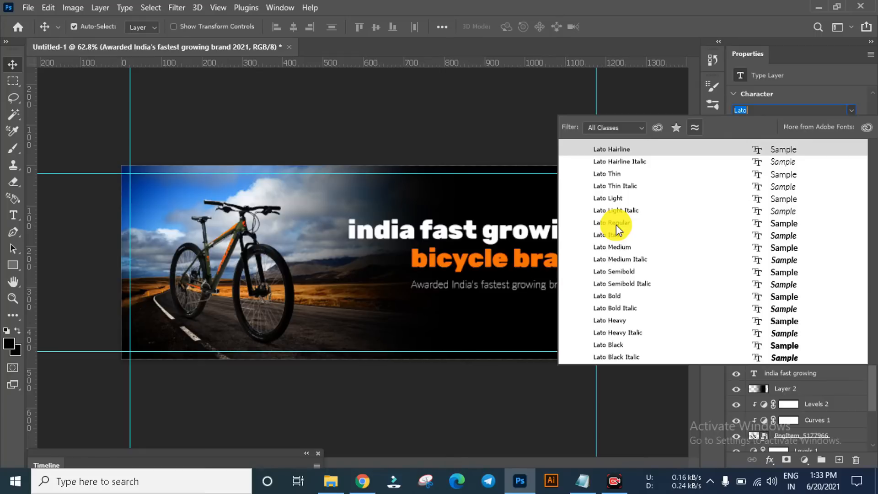
{"action": "left_click", "coordinate": [615, 250]}
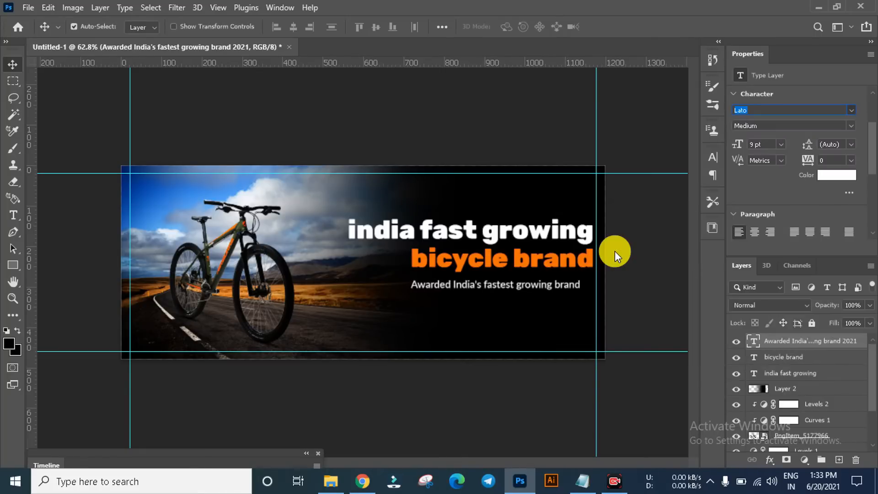
Step: Set the "Awarded India's fastest growing brand 2021" text to 8 pt and align its right end with "bicycle brand"
{"action": "left_click", "coordinate": [781, 144]}
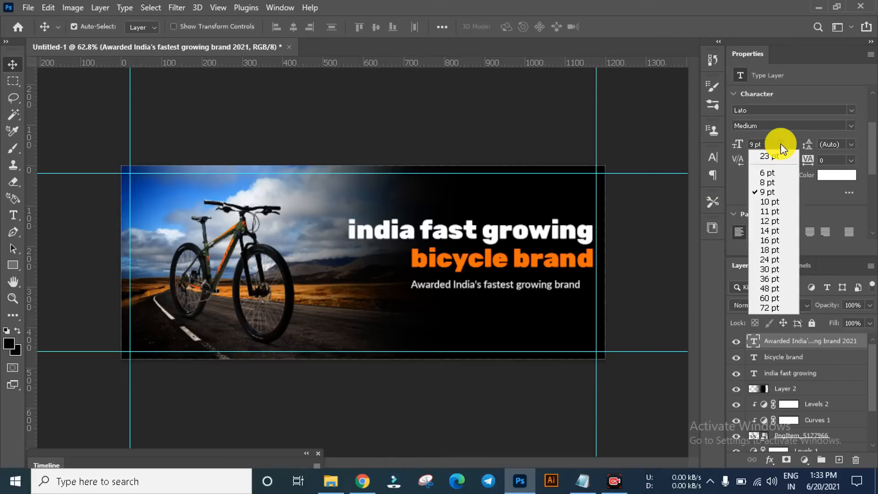
{"action": "left_click", "coordinate": [767, 182]}
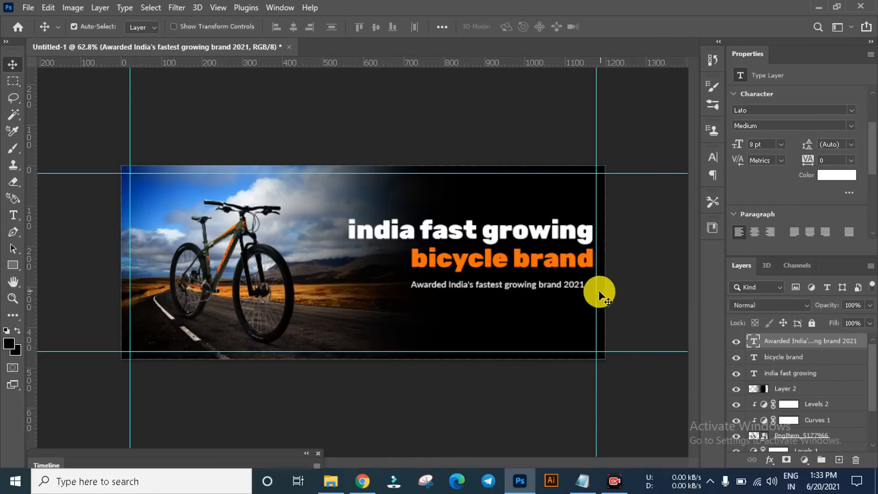
{"action": "scroll", "coordinate": [599, 290], "scroll_direction": "up", "scroll_amount": 2}
{"action": "scroll", "coordinate": [600, 293], "scroll_direction": "down", "scroll_amount": 3}
{"action": "scroll", "coordinate": [603, 295], "scroll_direction": "up", "scroll_amount": 3}
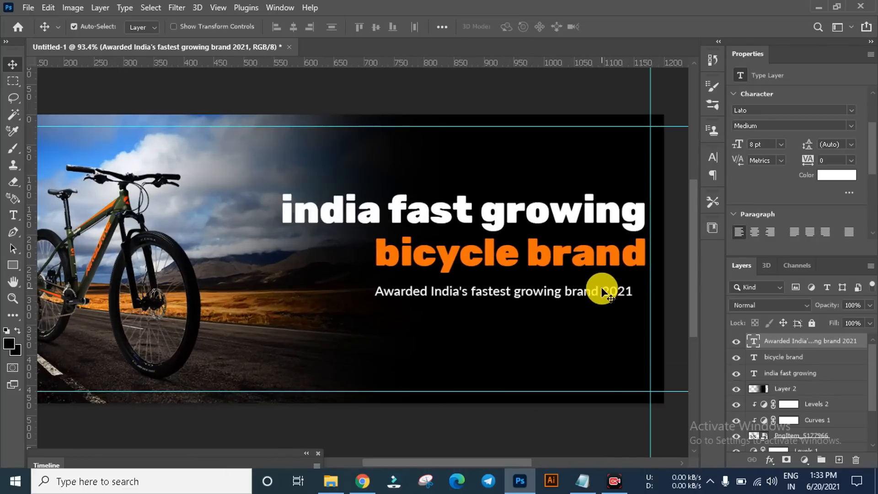
{"action": "left_click_drag", "start_coordinate": [607, 290], "coordinate": [620, 291]}
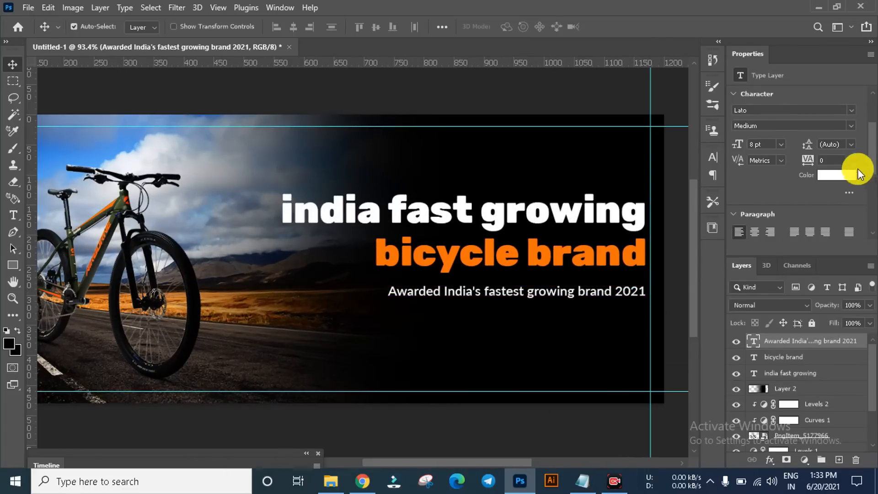
Step: Set the award line's tracking to 25 and shift it left so it ends at the right vertical guide
{"action": "left_click", "coordinate": [852, 160]}
{"action": "left_click", "coordinate": [835, 273]}
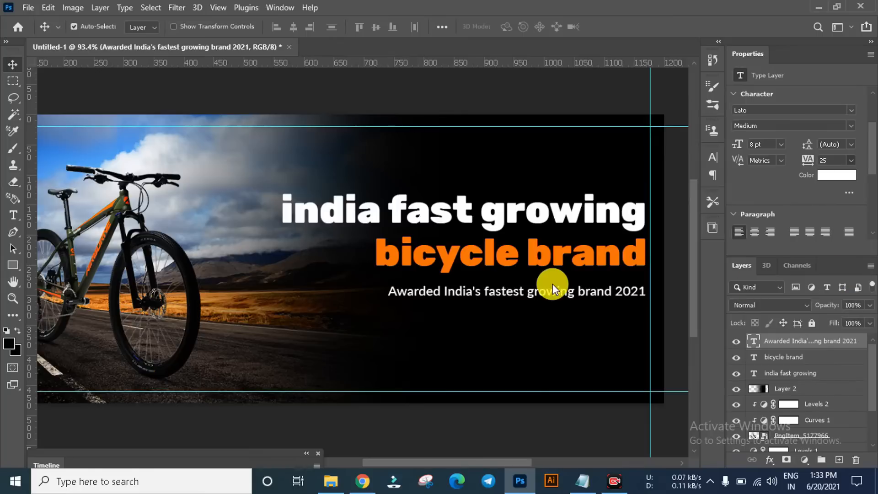
{"action": "scroll", "coordinate": [656, 294], "scroll_direction": "up", "scroll_amount": 3}
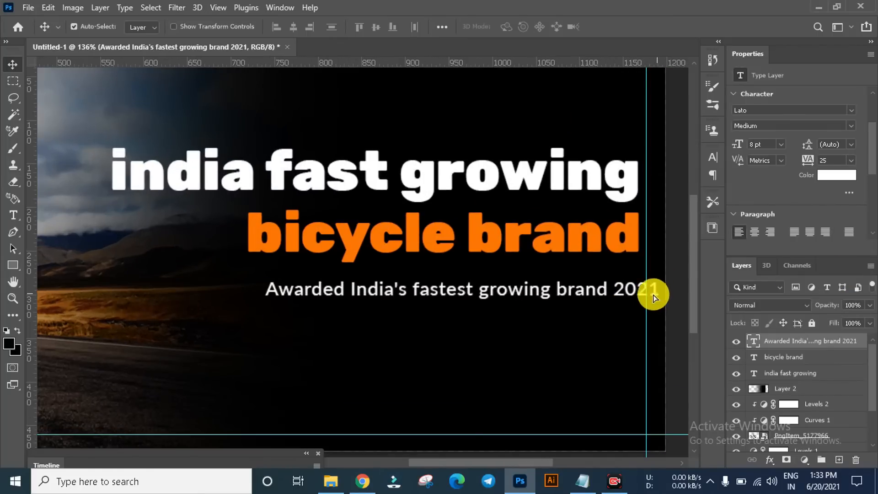
{"action": "left_click_drag", "start_coordinate": [654, 292], "coordinate": [643, 297]}
{"action": "scroll", "coordinate": [406, 294], "scroll_direction": "down", "scroll_amount": 8}
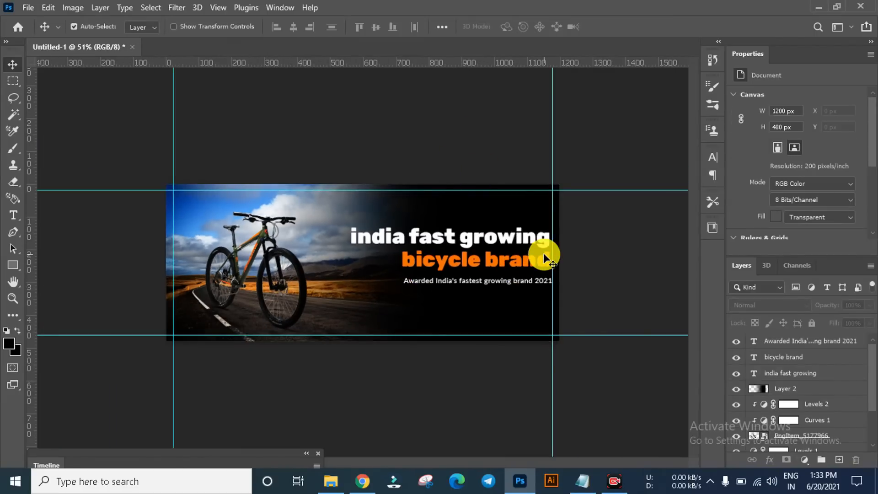
{"action": "scroll", "coordinate": [539, 330], "scroll_direction": "up", "scroll_amount": 4}
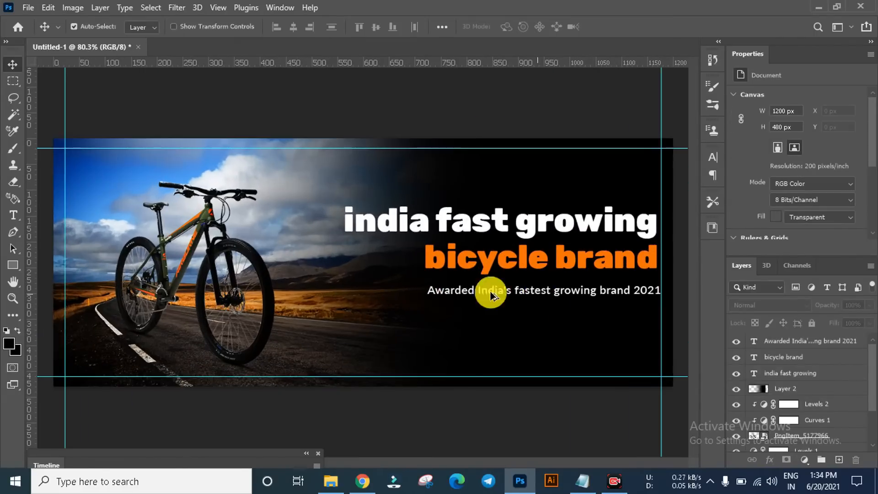
{"action": "scroll", "coordinate": [392, 284], "scroll_direction": "down", "scroll_amount": 3}
{"action": "scroll", "coordinate": [611, 281], "scroll_direction": "up", "scroll_amount": 4}
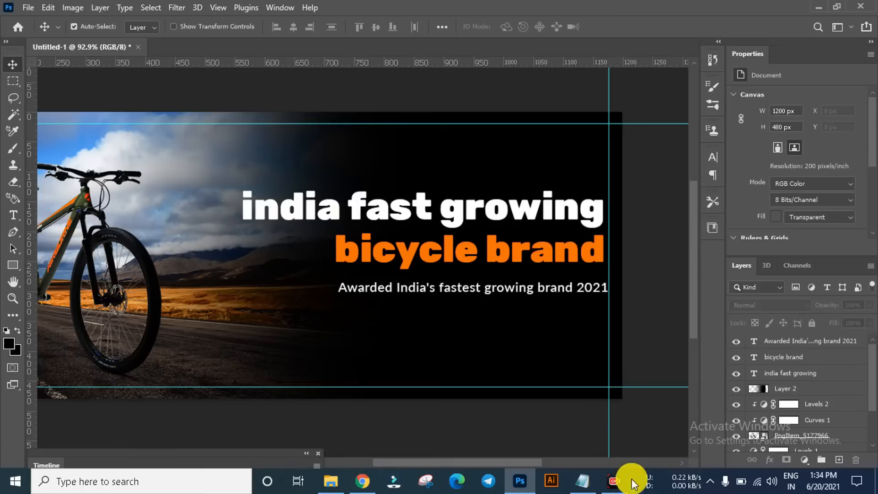
Step: Switch to Notepad, copy the "Starting ~7,599" line and return to the Photoshop banner
{"action": "left_click", "coordinate": [582, 480]}
{"action": "left_click", "coordinate": [301, 294]}
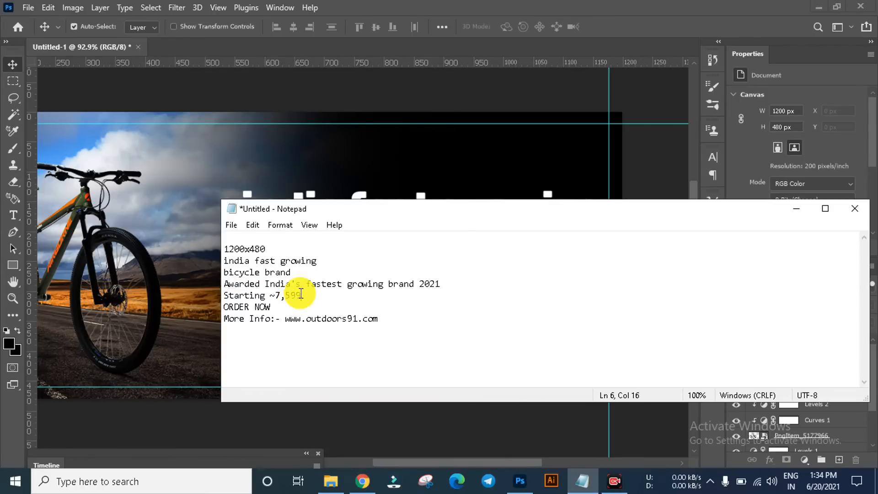
{"action": "left_click_drag", "start_coordinate": [301, 295], "coordinate": [223, 295]}
{"action": "key", "text": "ctrl+c"}
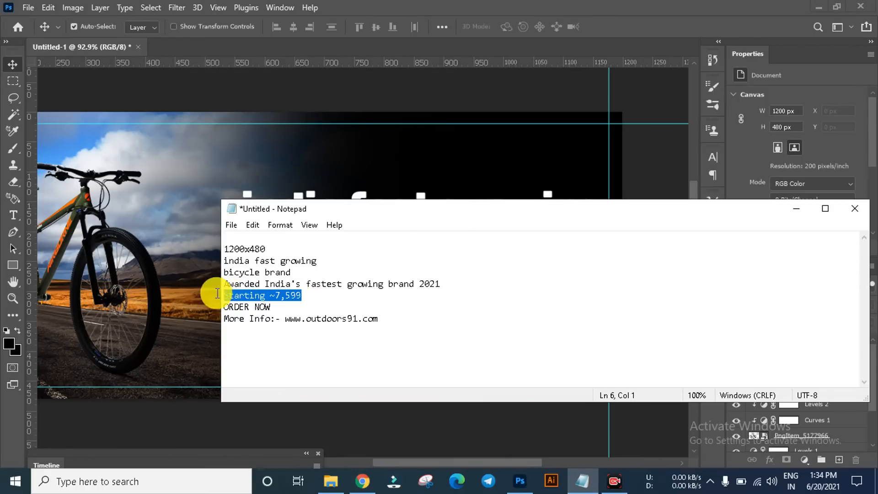
{"action": "left_click", "coordinate": [793, 212]}
Step: Duplicate the "bicycle brand" text below the award line and replace the copy's wording with "Starting ~7,599"
{"action": "left_click", "coordinate": [452, 254]}
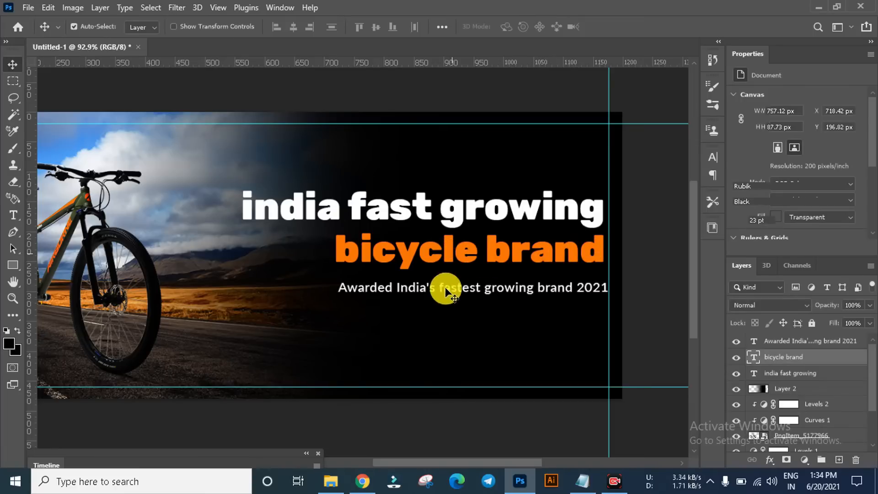
{"action": "left_click_drag", "start_coordinate": [446, 286], "coordinate": [447, 324]}
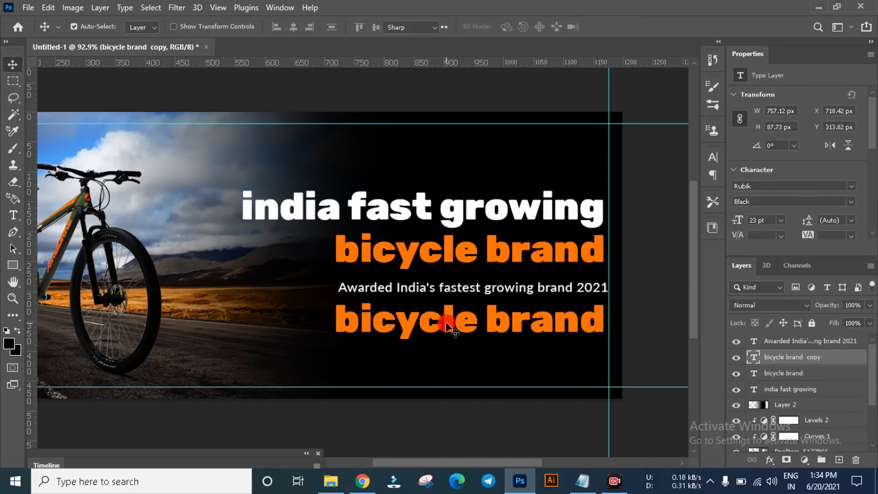
{"action": "double_click", "coordinate": [446, 322]}
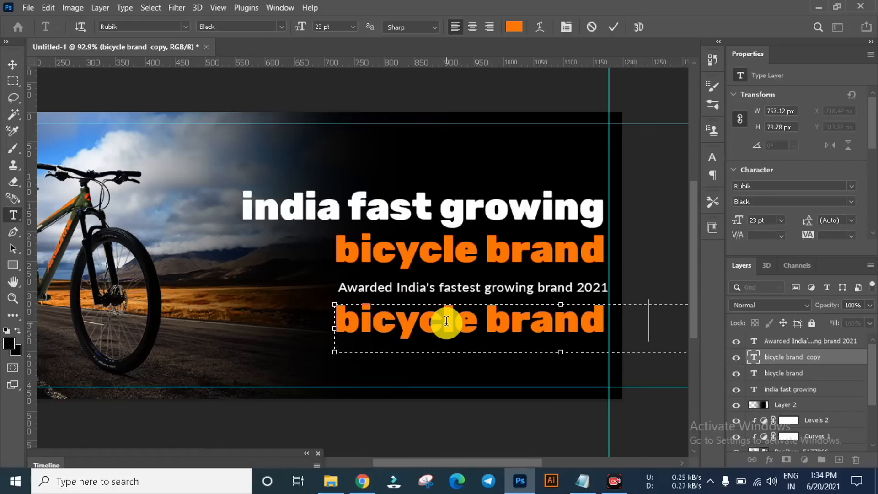
{"action": "key", "text": "ctrl+v"}
Step: Set the "Starting ~7,599" text to 14 pt and move it right to about X 805 px, beneath the award line
{"action": "key", "text": "ctrl+a"}
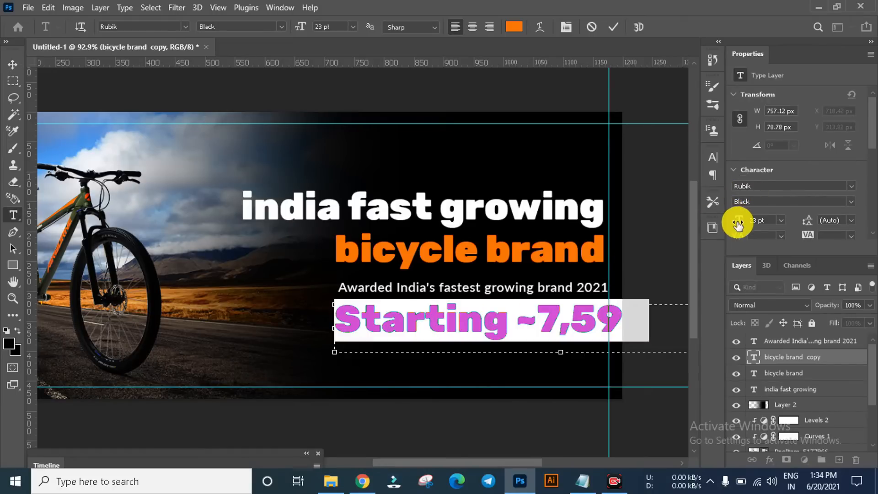
{"action": "left_click_drag", "start_coordinate": [736, 224], "coordinate": [729, 223]}
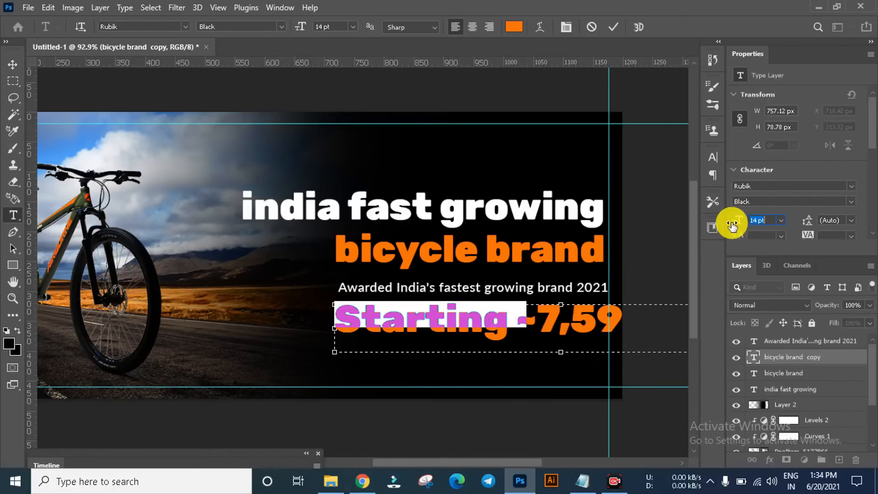
{"action": "left_click", "coordinate": [13, 64]}
{"action": "left_click_drag", "start_coordinate": [496, 315], "coordinate": [550, 320]}
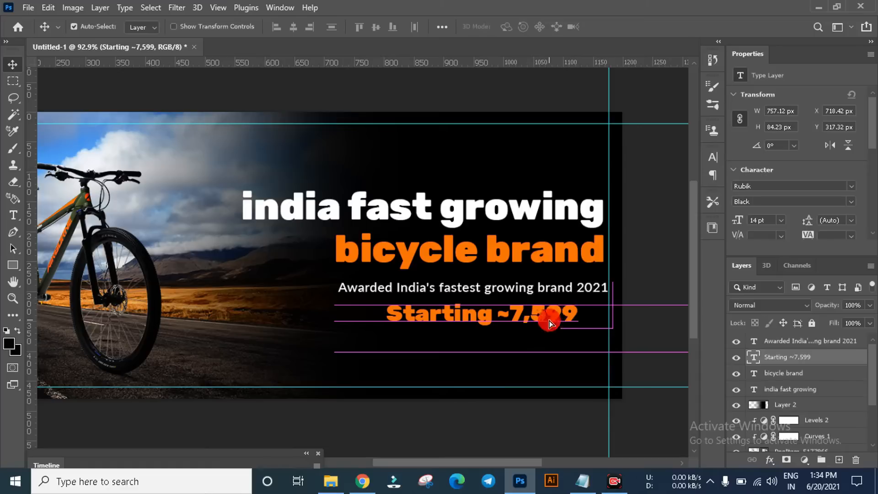
Step: Change the font of the "~" character in "Starting ~7,599" to Indian Rupee Regular
{"action": "double_click", "coordinate": [492, 312]}
{"action": "double_click", "coordinate": [505, 314]}
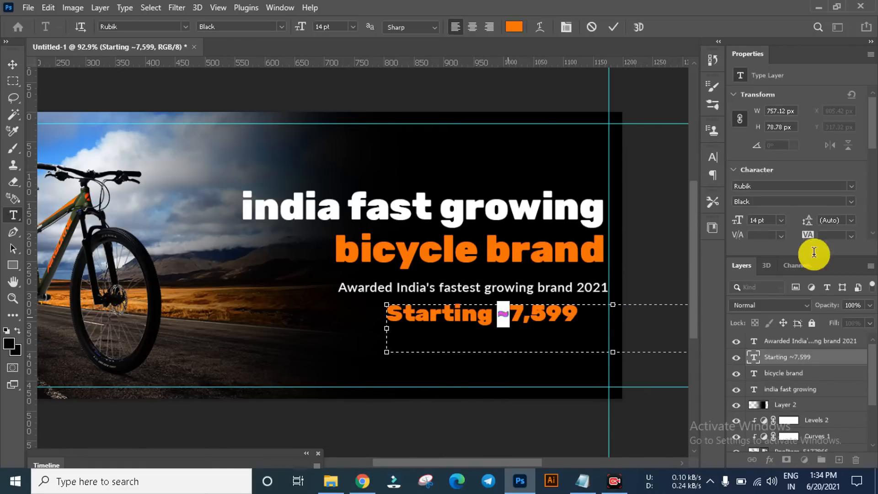
{"action": "left_click", "coordinate": [781, 188]}
{"action": "type", "text": "i"}
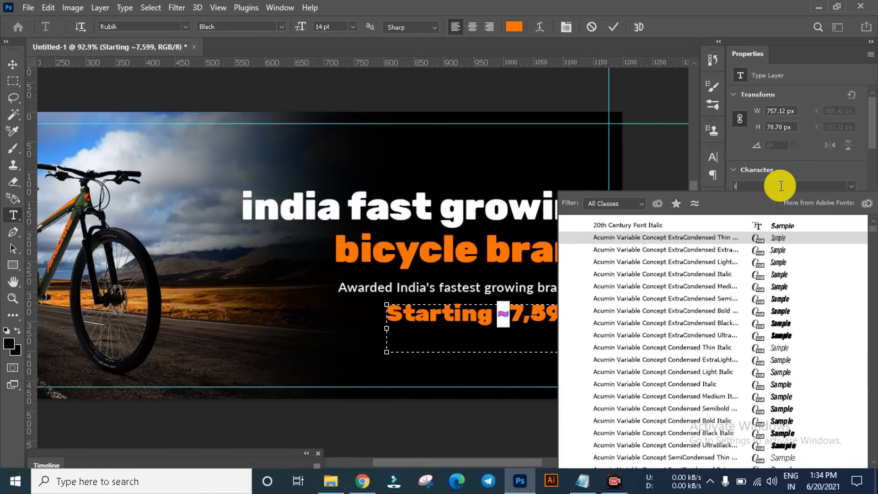
{"action": "type", "text": "ndian Rupee"}
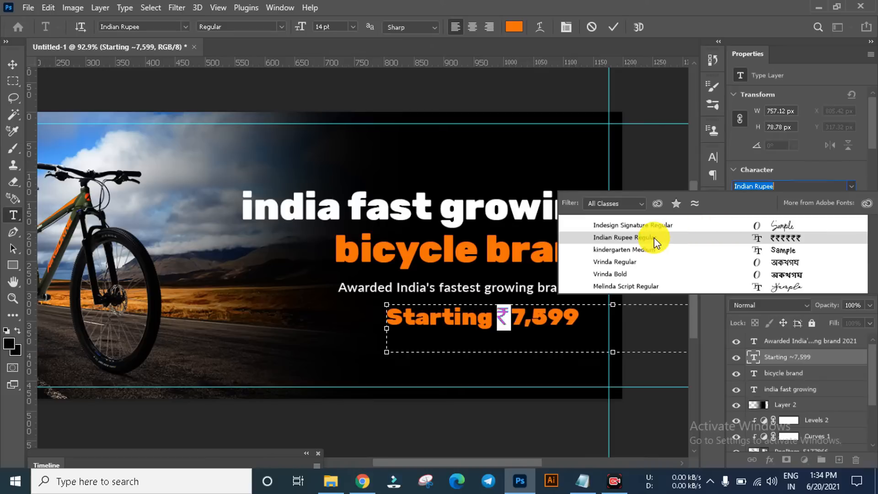
{"action": "left_click", "coordinate": [654, 238]}
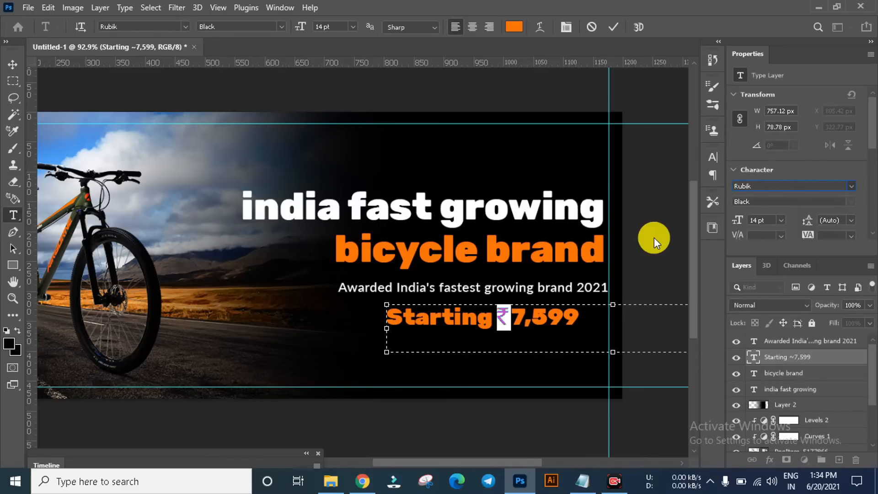
{"action": "left_click", "coordinate": [13, 65]}
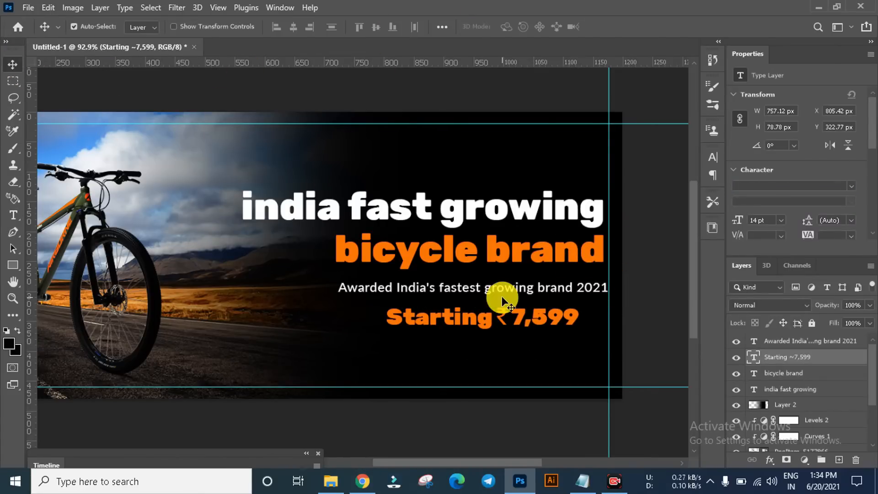
Step: Draw a rectangle about 215 x 51 px below the price text
{"action": "left_click", "coordinate": [9, 266]}
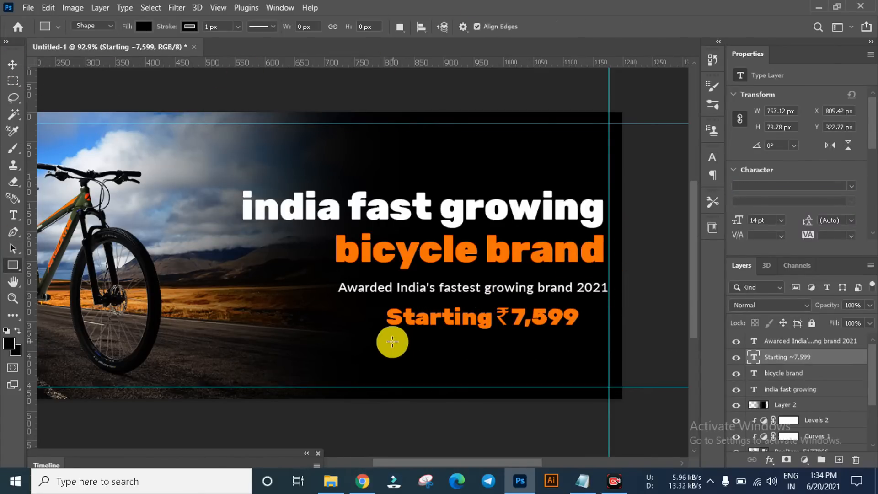
{"action": "left_click_drag", "start_coordinate": [407, 339], "coordinate": [564, 368]}
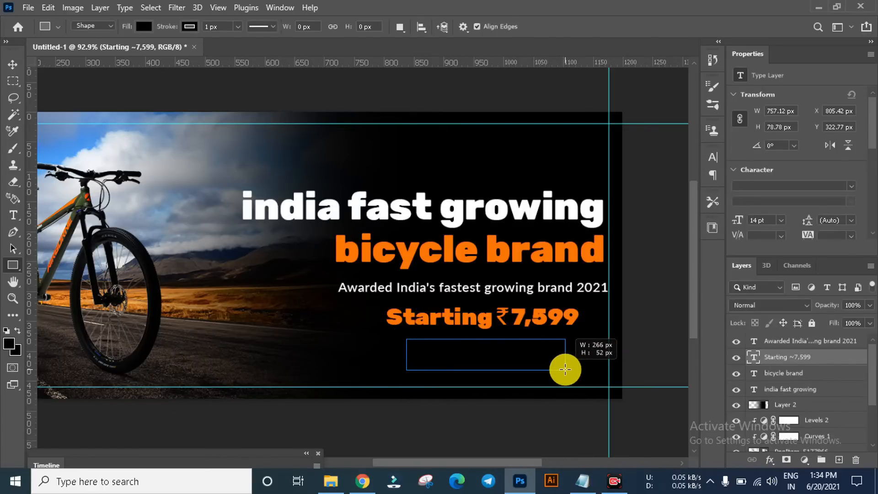
{"action": "left_click_drag", "start_coordinate": [564, 368], "coordinate": [534, 368]}
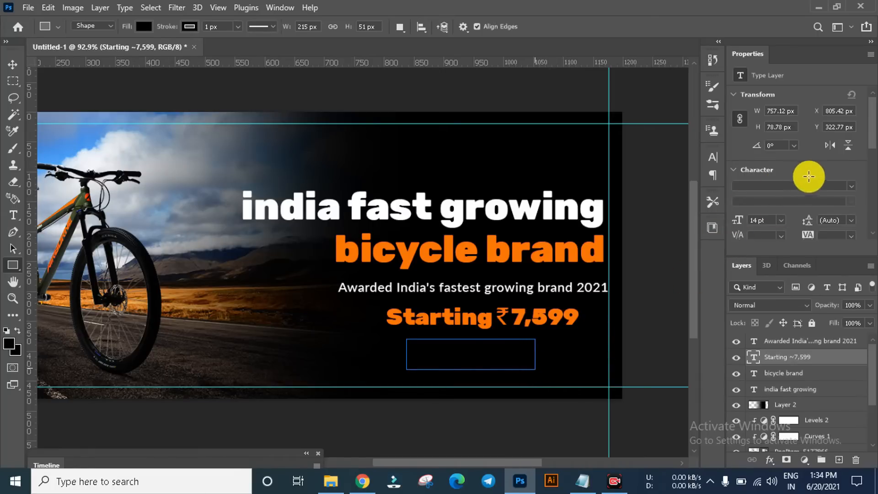
Step: Give the rectangle below the price a white fill and no stroke
{"action": "scroll", "coordinate": [868, 146], "scroll_direction": "down", "scroll_amount": 2}
{"action": "left_click", "coordinate": [773, 153]}
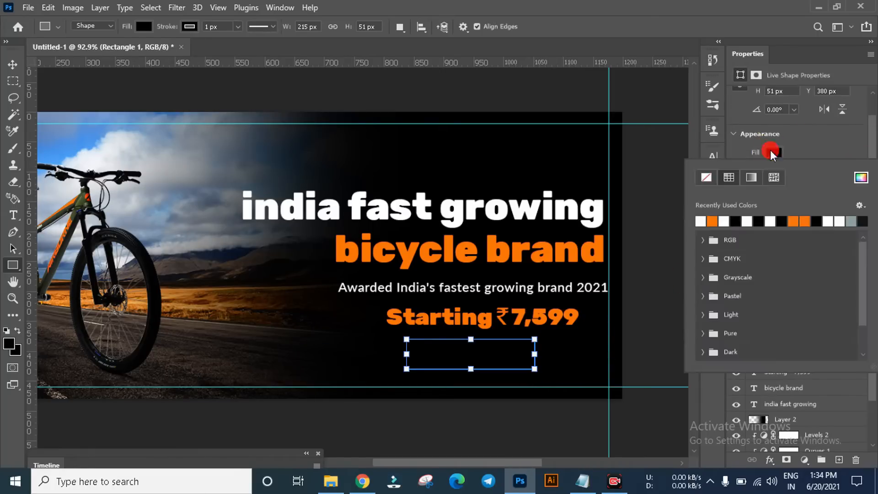
{"action": "left_click", "coordinate": [706, 221]}
{"action": "left_click", "coordinate": [773, 171]}
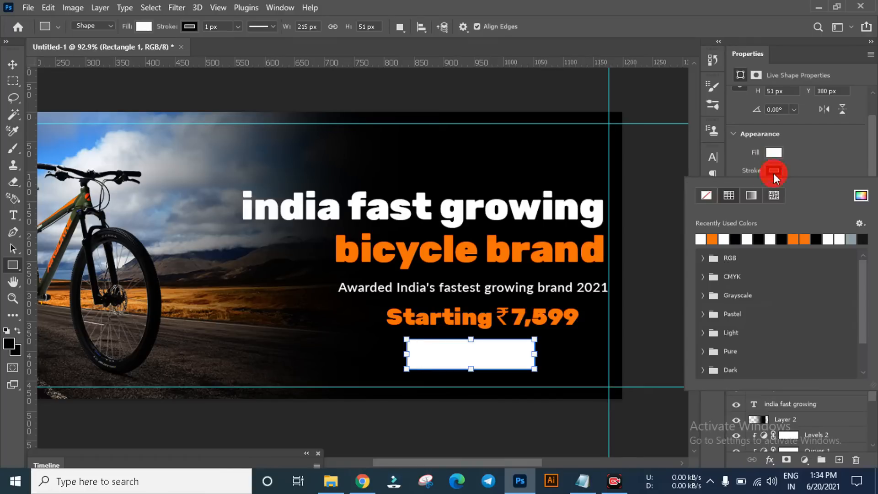
{"action": "left_click", "coordinate": [702, 238]}
{"action": "left_click", "coordinate": [708, 195]}
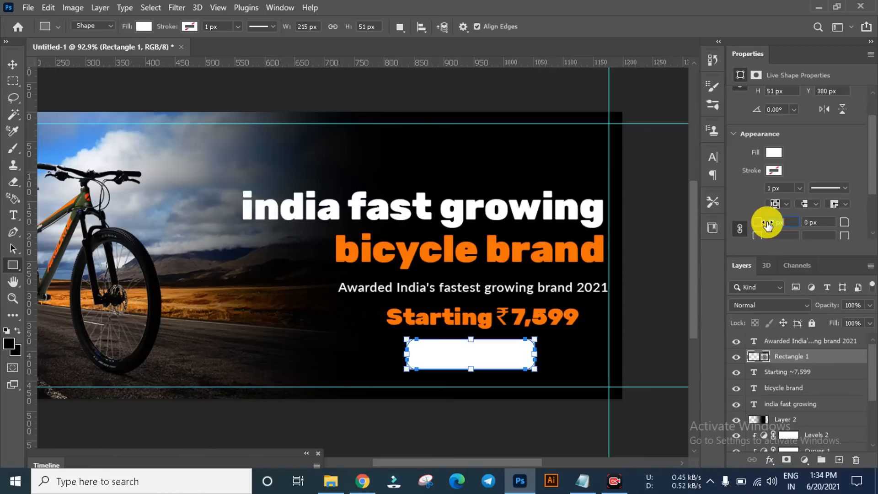
Step: Round the white rectangle's corners to 17 px and move it to about Y 376 px, centred under the price text
{"action": "left_click_drag", "start_coordinate": [768, 223], "coordinate": [768, 223]}
{"action": "left_click", "coordinate": [11, 67]}
{"action": "scroll", "coordinate": [510, 349], "scroll_direction": "up", "scroll_amount": 2}
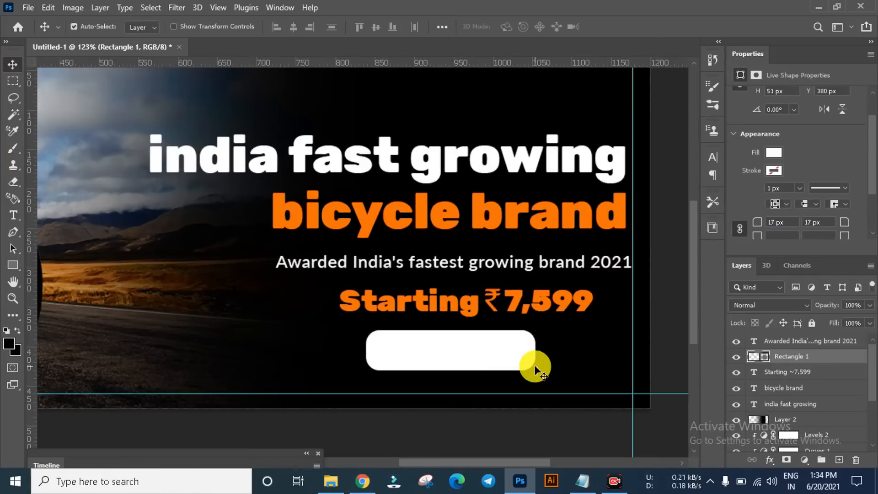
{"action": "mouse_move", "coordinate": [486, 354]}
{"action": "left_mouse_down"}
{"action": "mouse_move", "coordinate": [499, 355]}
{"action": "mouse_move", "coordinate": [485, 359]}
{"action": "left_mouse_up"}
{"action": "key", "text": "ctrl+0"}
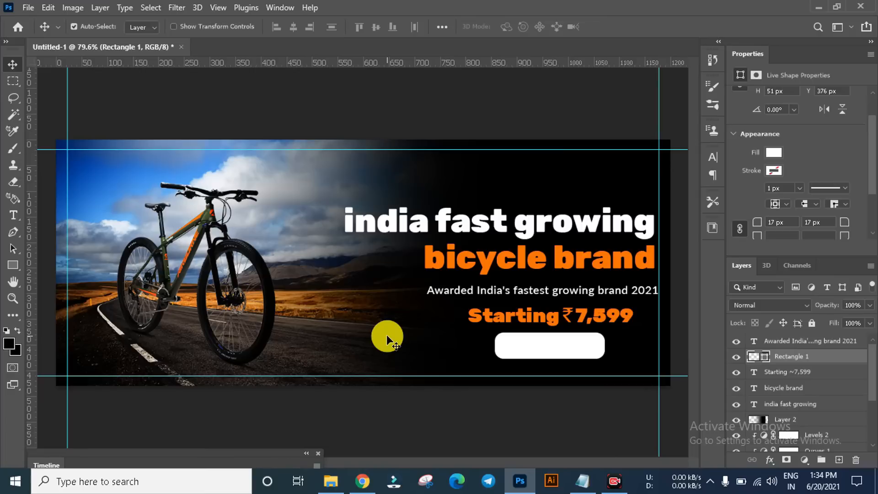
{"action": "left_click", "coordinate": [397, 124]}
{"action": "scroll", "coordinate": [480, 351], "scroll_direction": "down", "scroll_amount": 3}
{"action": "scroll", "coordinate": [552, 360], "scroll_direction": "up", "scroll_amount": 3}
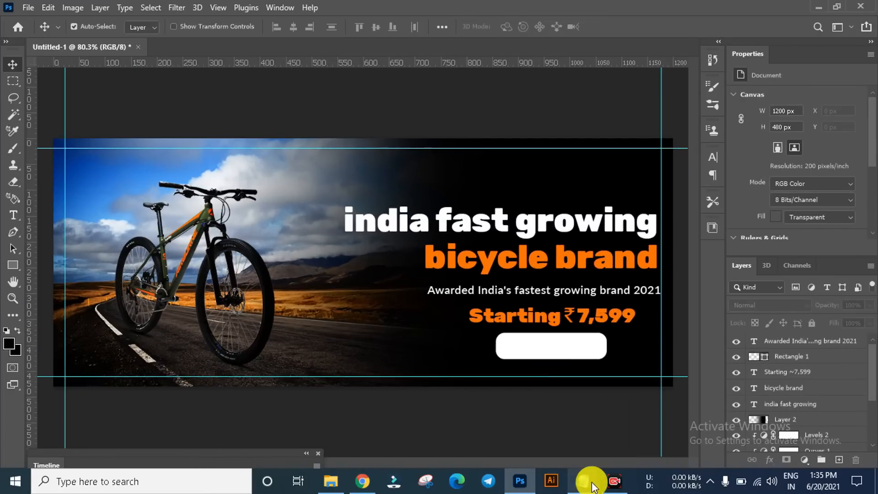
Step: Copy "ORDER NOW" from Notepad and paste it into the banner as a new text layer beside the white rounded rectangle
{"action": "left_click", "coordinate": [583, 480]}
{"action": "left_click_drag", "start_coordinate": [270, 308], "coordinate": [220, 303]}
{"action": "key", "text": "ctrl+c"}
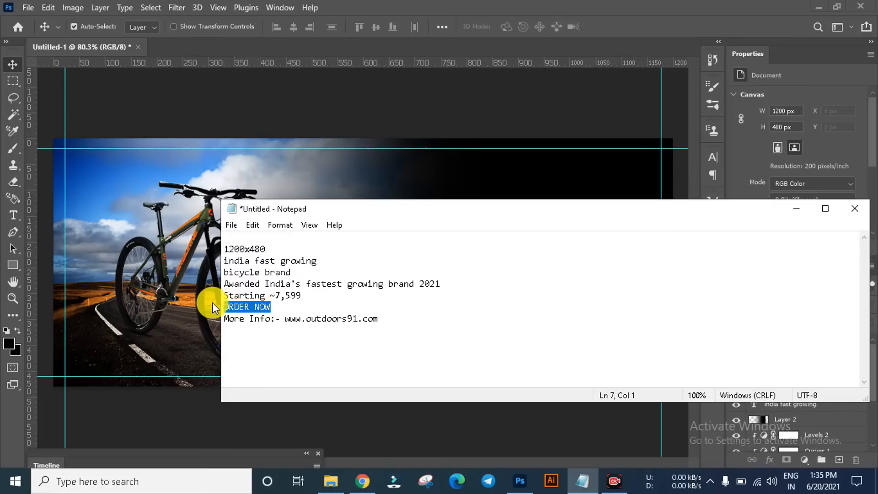
{"action": "left_click", "coordinate": [276, 132]}
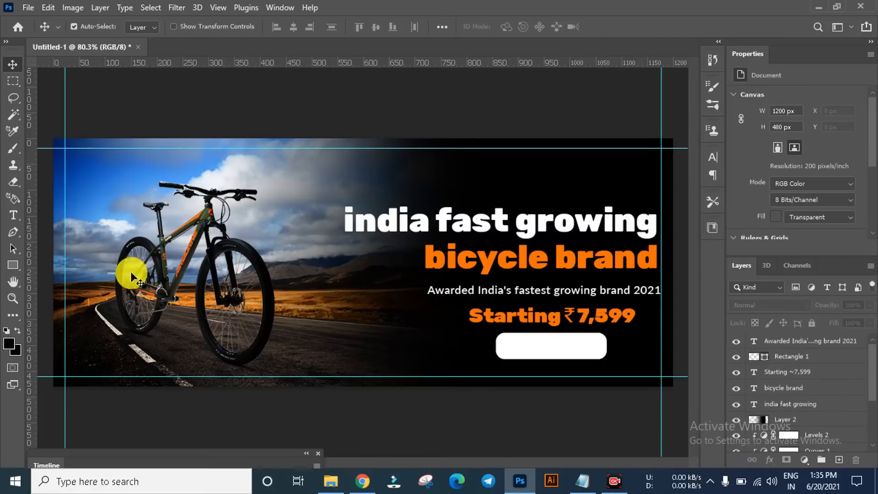
{"action": "left_click", "coordinate": [12, 216]}
{"action": "left_click", "coordinate": [360, 344]}
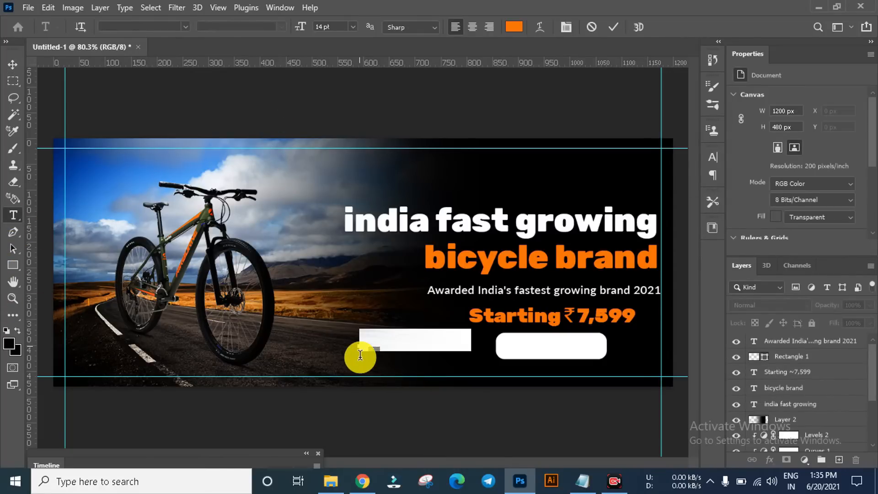
{"action": "key", "text": "ctrl+v"}
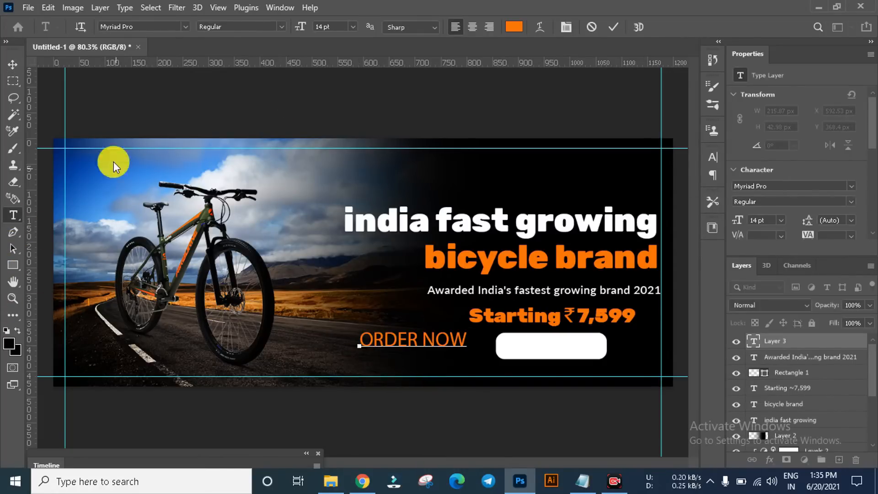
Step: Set the ORDER NOW text to Lato Bold and move it onto the white rounded rectangle
{"action": "left_click", "coordinate": [13, 65]}
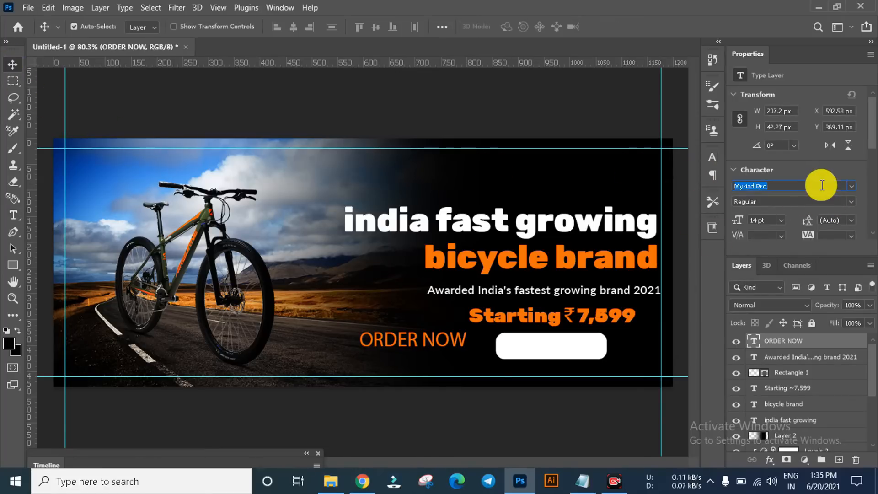
{"action": "type", "text": "lato"}
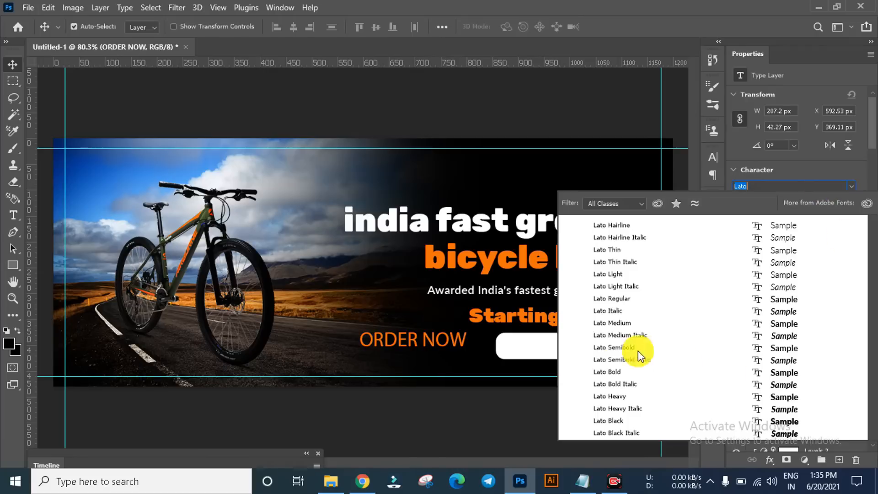
{"action": "left_click", "coordinate": [605, 373]}
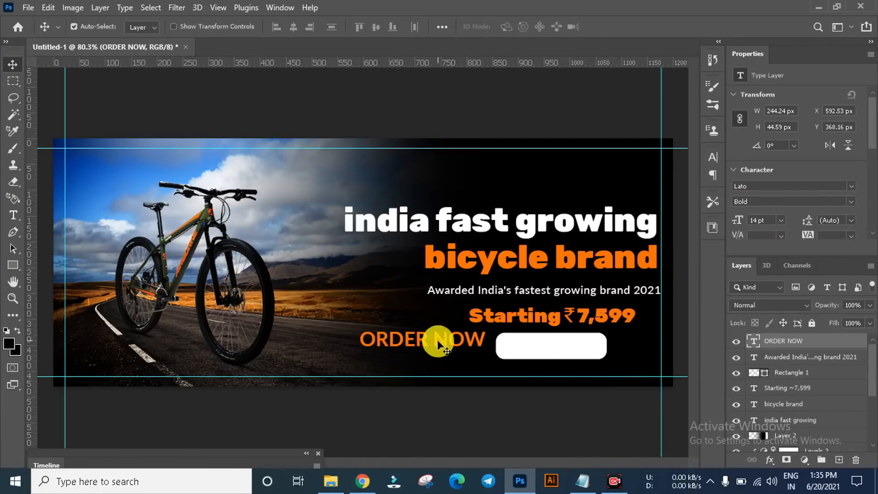
{"action": "left_click_drag", "start_coordinate": [439, 345], "coordinate": [568, 352]}
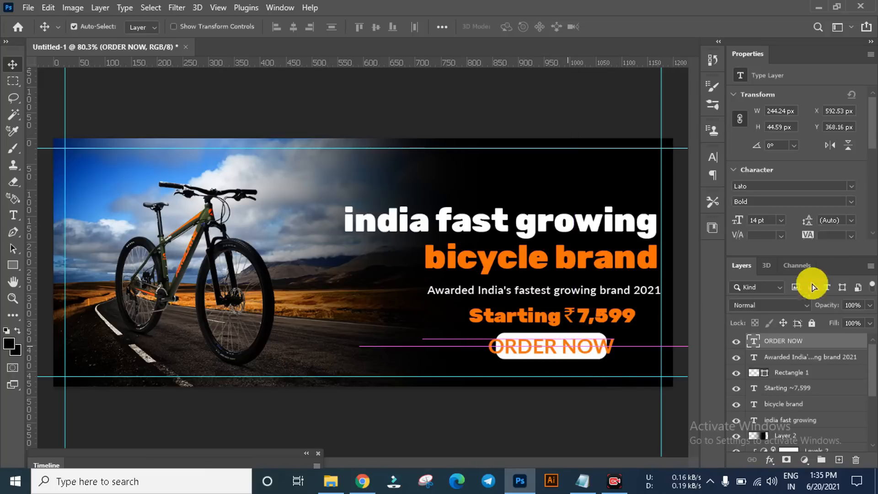
Step: Change the ORDER NOW text colour to black
{"action": "scroll", "coordinate": [862, 215], "scroll_direction": "down", "scroll_amount": 3}
{"action": "left_click", "coordinate": [846, 108]}
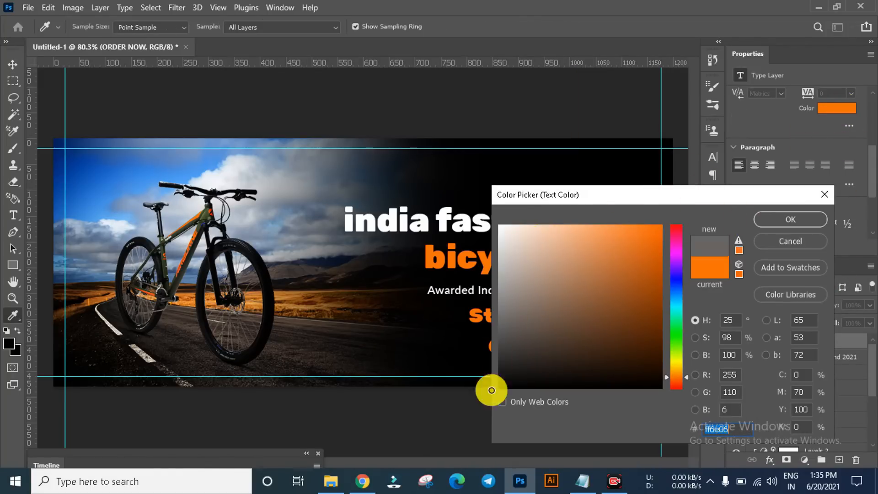
{"action": "left_click", "coordinate": [499, 388]}
{"action": "key", "text": "Return"}
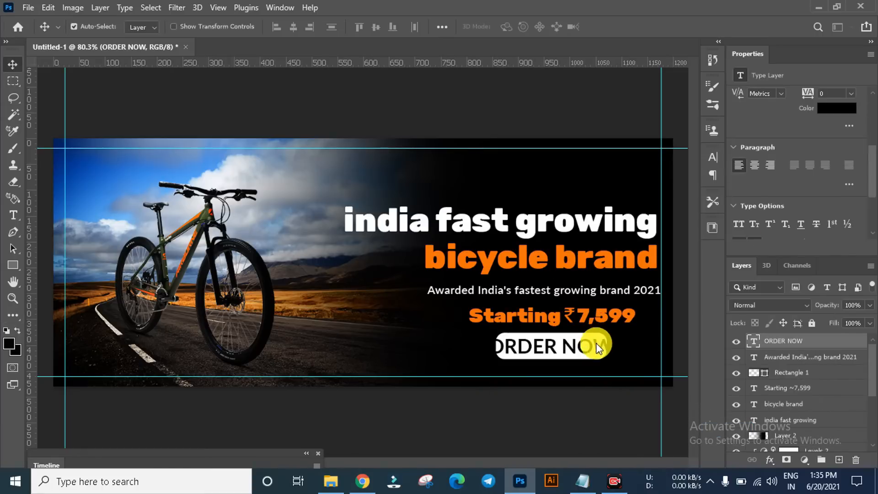
Step: Set the ORDER NOW text to the Heavy weight at 11 pt
{"action": "scroll", "coordinate": [871, 165], "scroll_direction": "up", "scroll_amount": 2}
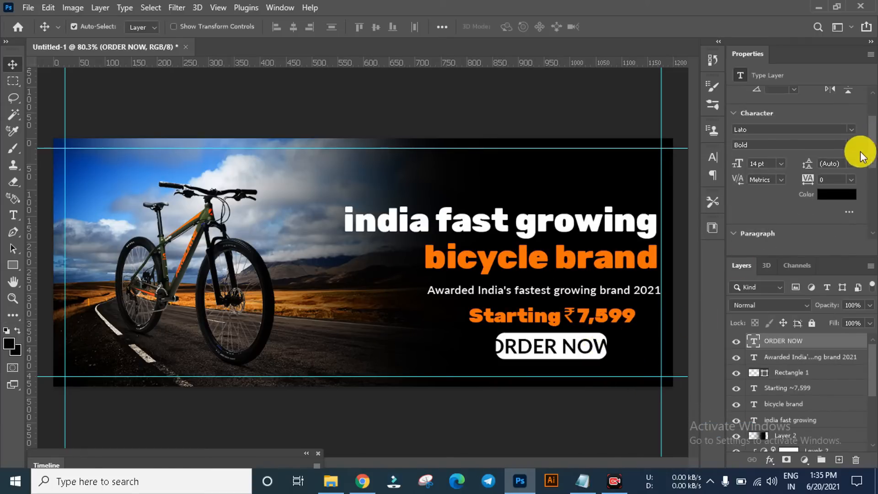
{"action": "left_click", "coordinate": [851, 145]}
{"action": "left_click", "coordinate": [751, 305]}
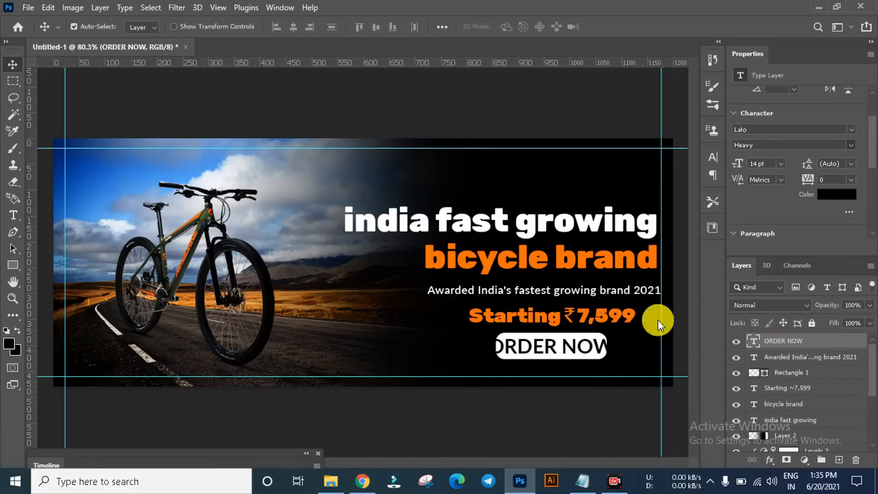
Step: Centre the ORDER NOW text on the white rounded rectangle, aligning both layers, and deselect them
{"action": "scroll", "coordinate": [608, 352], "scroll_direction": "up", "scroll_amount": 3}
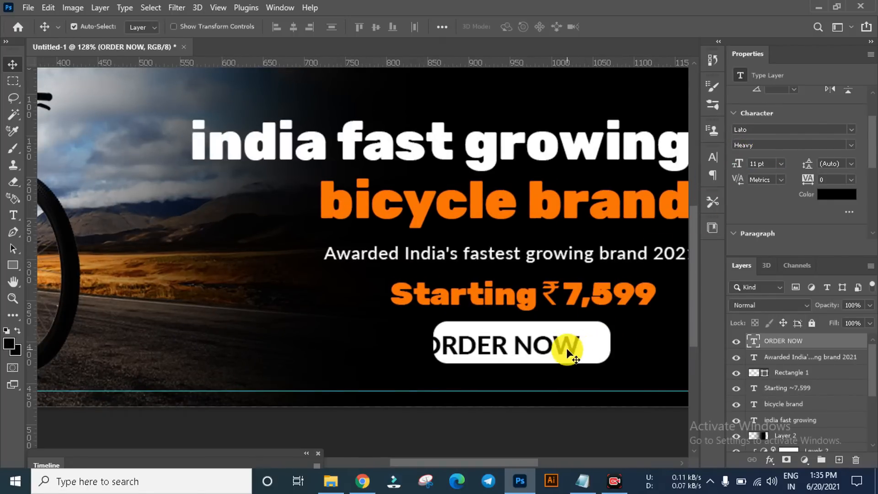
{"action": "left_click_drag", "start_coordinate": [567, 350], "coordinate": [591, 344]}
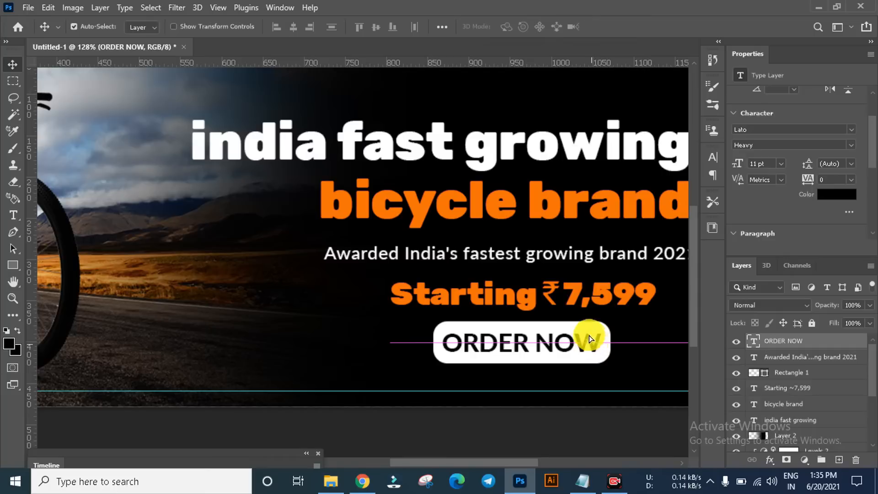
{"action": "left_click", "coordinate": [585, 326], "text": "shift"}
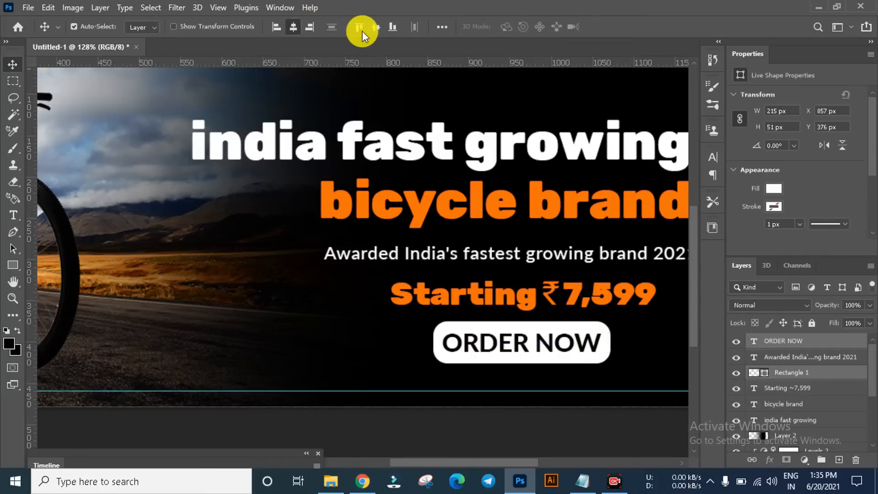
{"action": "left_click", "coordinate": [338, 303]}
Step: Change the whole price line's text colour to white (ffffff)
{"action": "left_click", "coordinate": [407, 305]}
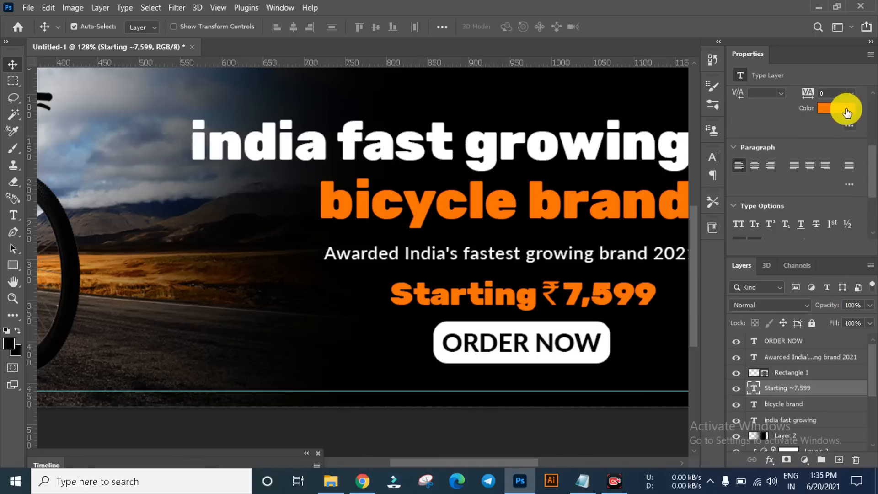
{"action": "left_click", "coordinate": [835, 120]}
{"action": "left_click", "coordinate": [500, 225]}
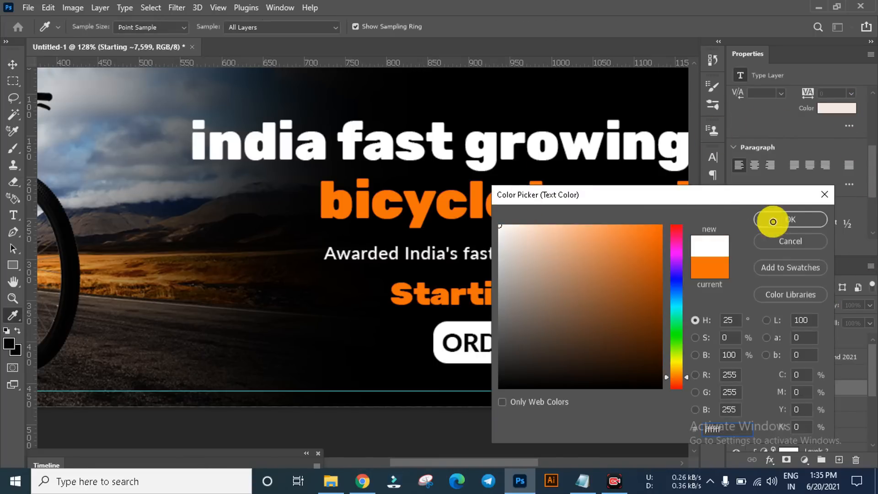
{"action": "left_click", "coordinate": [791, 220]}
Step: Set "Starting ₹" in all caps and move the price line about 10 px left, centred above the ORDER NOW button
{"action": "scroll", "coordinate": [531, 305], "scroll_direction": "up", "scroll_amount": 2}
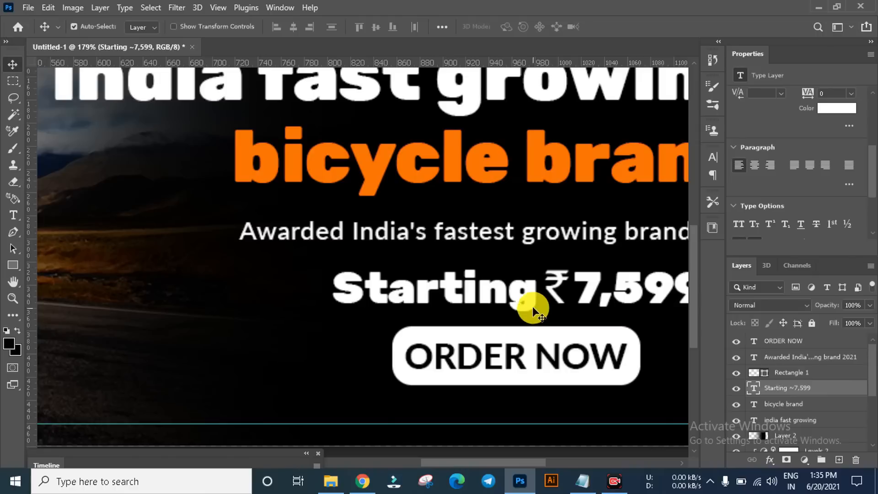
{"action": "double_click", "coordinate": [530, 302]}
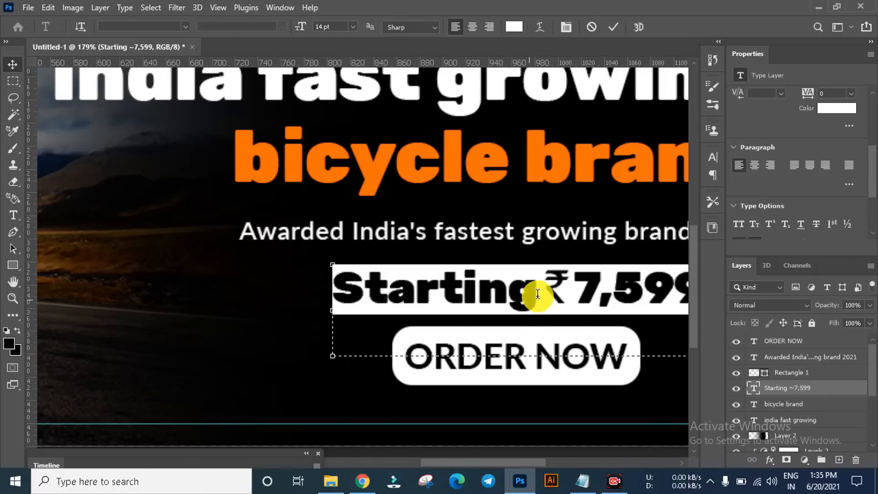
{"action": "left_click_drag", "start_coordinate": [534, 295], "coordinate": [333, 288]}
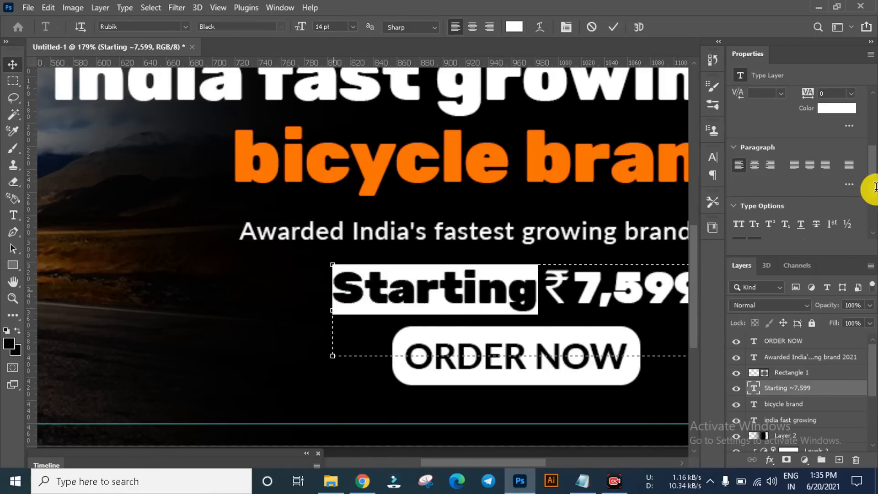
{"action": "scroll", "coordinate": [875, 215], "scroll_direction": "down", "scroll_amount": 2}
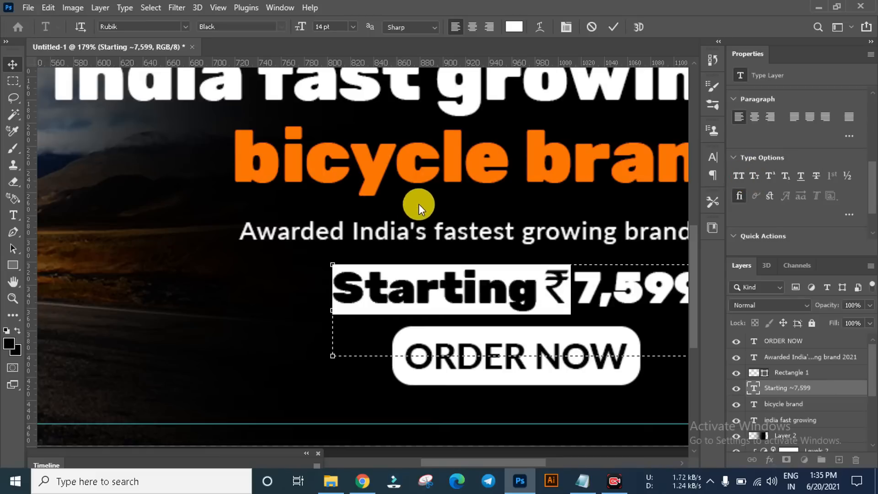
{"action": "key", "text": "ctrl+shift+k"}
{"action": "left_click", "coordinate": [13, 66]}
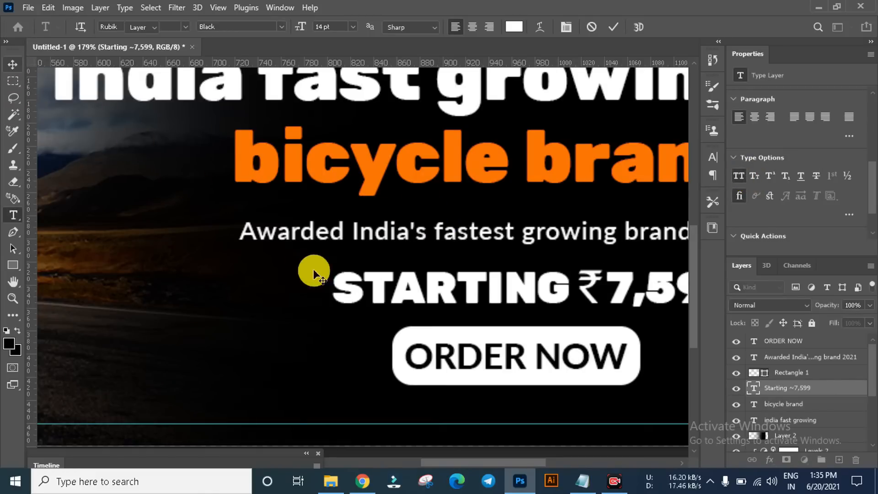
{"action": "scroll", "coordinate": [281, 281], "scroll_direction": "down", "scroll_amount": 4}
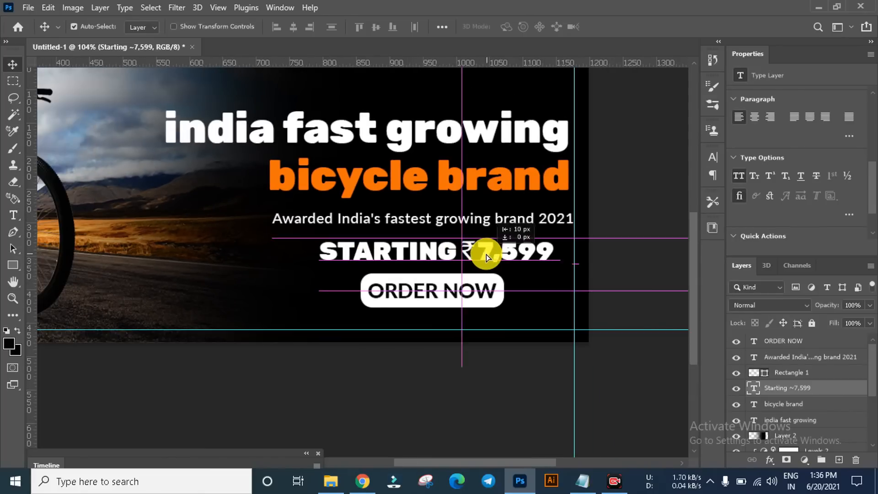
{"action": "scroll", "coordinate": [372, 265], "scroll_direction": "down", "scroll_amount": 2}
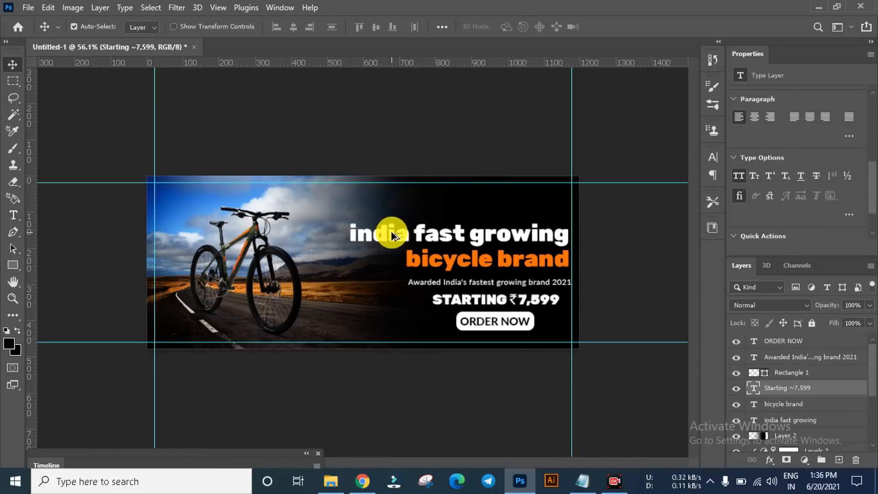
Step: Recolour only ₹7,599 in the price line orange (ff6e06), sampled from the "bicycle brand" text
{"action": "scroll", "coordinate": [631, 341], "scroll_direction": "up", "scroll_amount": 1}
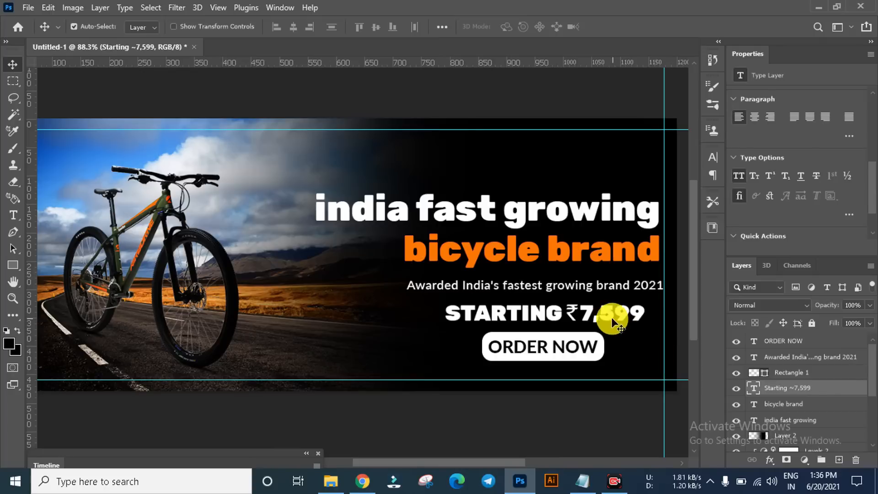
{"action": "double_click", "coordinate": [576, 315]}
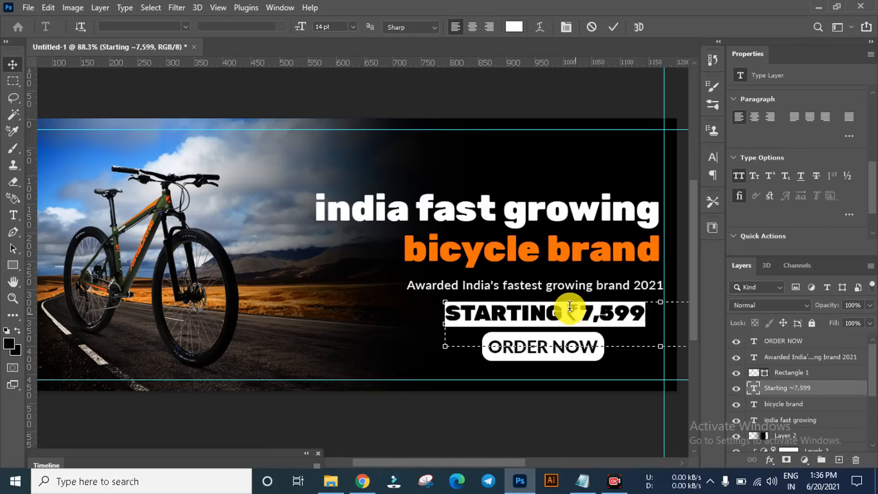
{"action": "left_click_drag", "start_coordinate": [567, 308], "coordinate": [647, 314]}
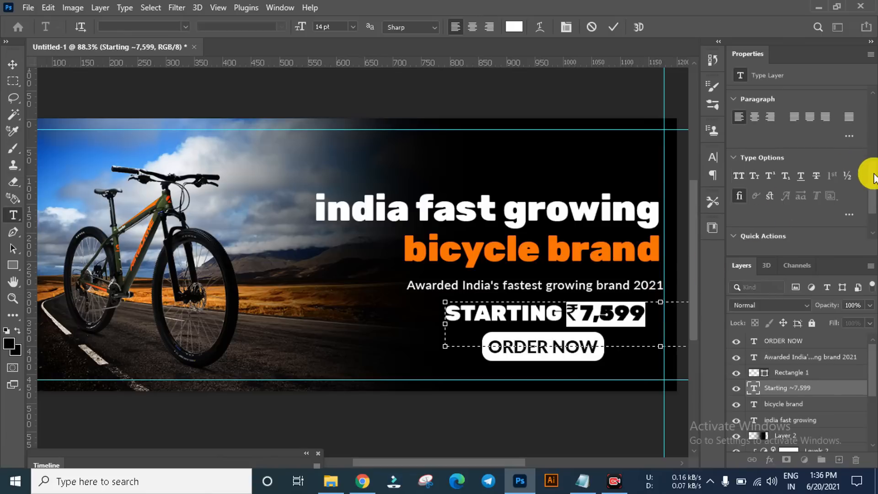
{"action": "scroll", "coordinate": [862, 149], "scroll_direction": "up", "scroll_amount": 3}
{"action": "left_click", "coordinate": [837, 165]}
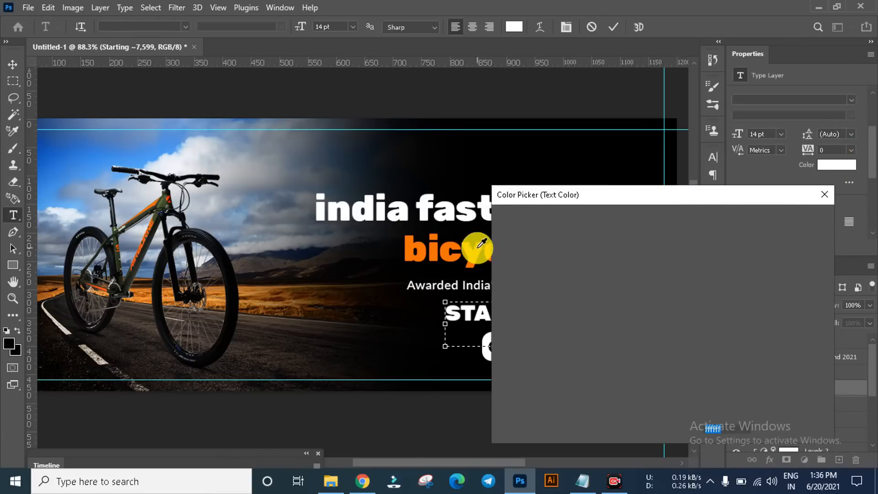
{"action": "left_click", "coordinate": [437, 252]}
{"action": "left_click", "coordinate": [790, 220]}
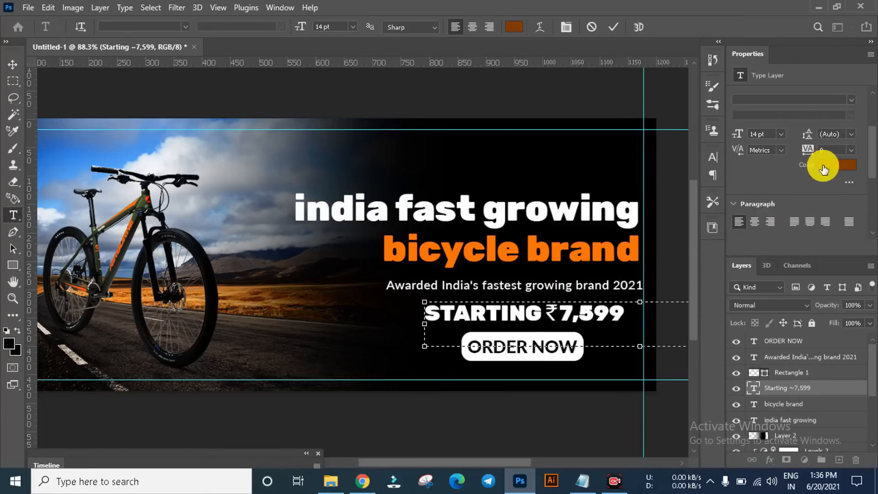
{"action": "left_click", "coordinate": [828, 166]}
{"action": "left_click", "coordinate": [383, 251]}
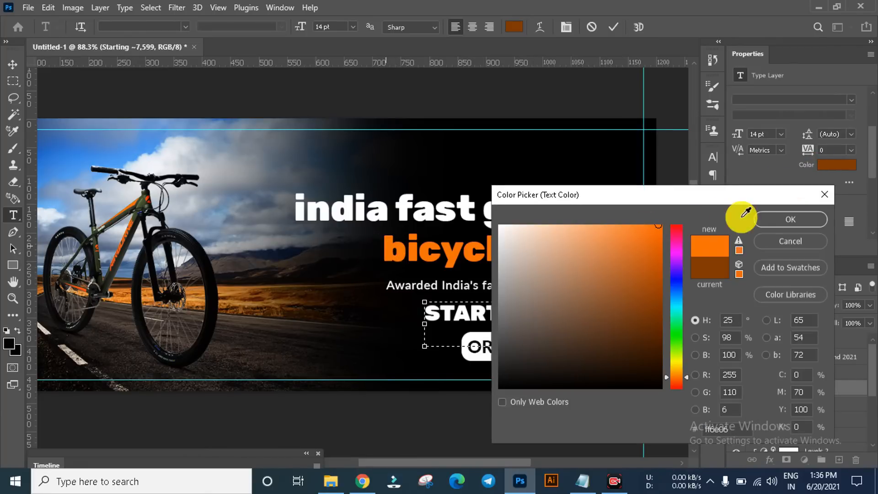
{"action": "left_click", "coordinate": [764, 221]}
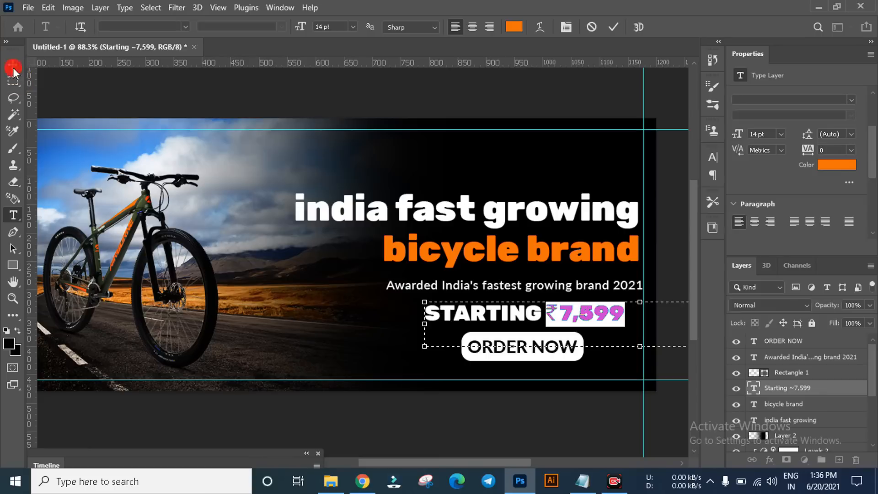
{"action": "left_click", "coordinate": [123, 88]}
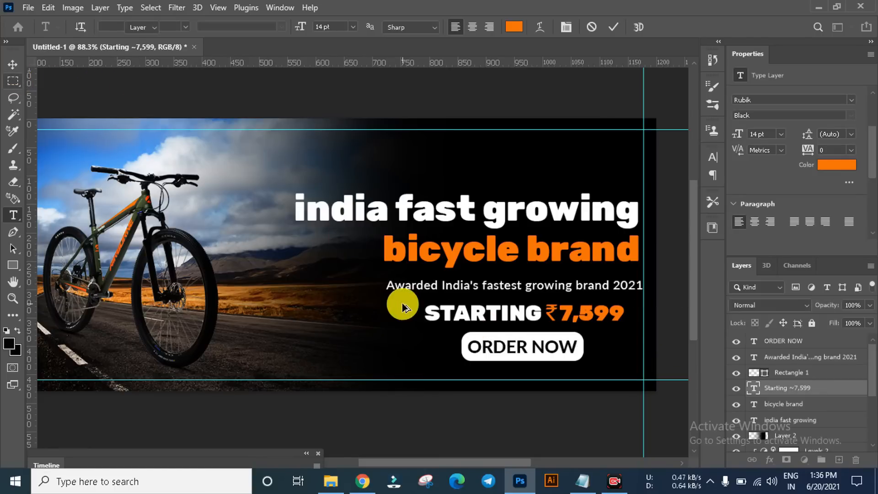
{"action": "key", "text": "v"}
Step: Move the "Awarded India's fastest growing brand 2021" line and the price line up about 3 px each, then deselect
{"action": "scroll", "coordinate": [647, 249], "scroll_direction": "up", "scroll_amount": 3}
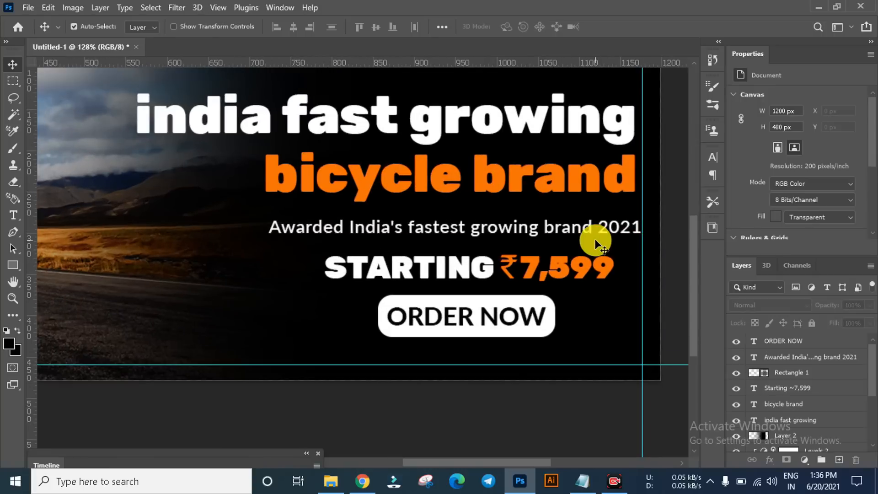
{"action": "left_click_drag", "start_coordinate": [570, 228], "coordinate": [569, 225]}
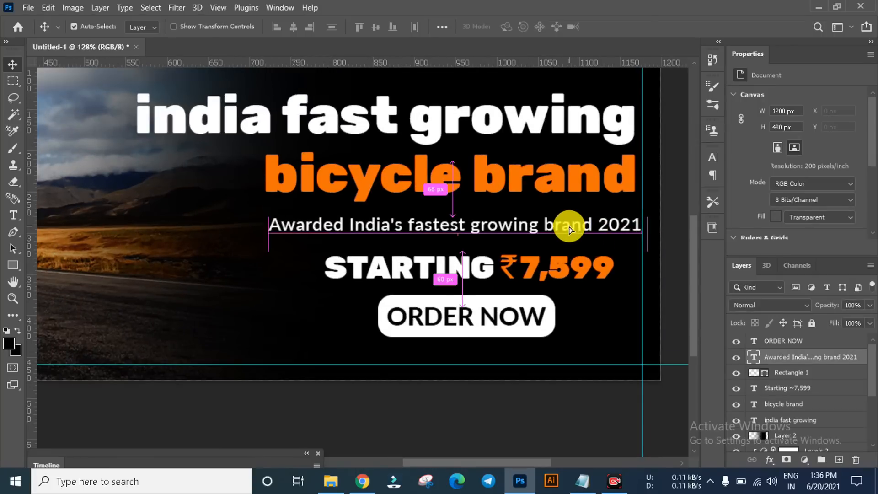
{"action": "left_click", "coordinate": [487, 274]}
{"action": "left_click_drag", "start_coordinate": [487, 275], "coordinate": [488, 276]}
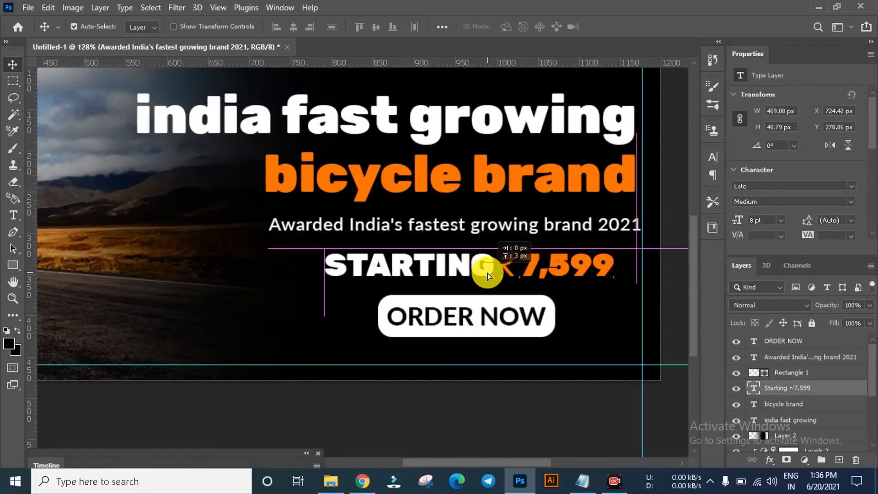
{"action": "scroll", "coordinate": [421, 295], "scroll_direction": "down", "scroll_amount": 4}
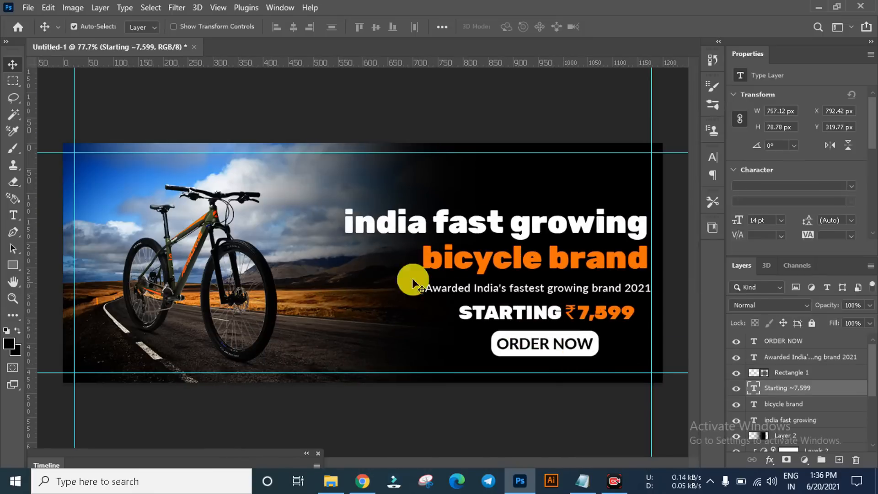
{"action": "left_click", "coordinate": [507, 382]}
{"action": "scroll", "coordinate": [562, 355], "scroll_direction": "up", "scroll_amount": 4}
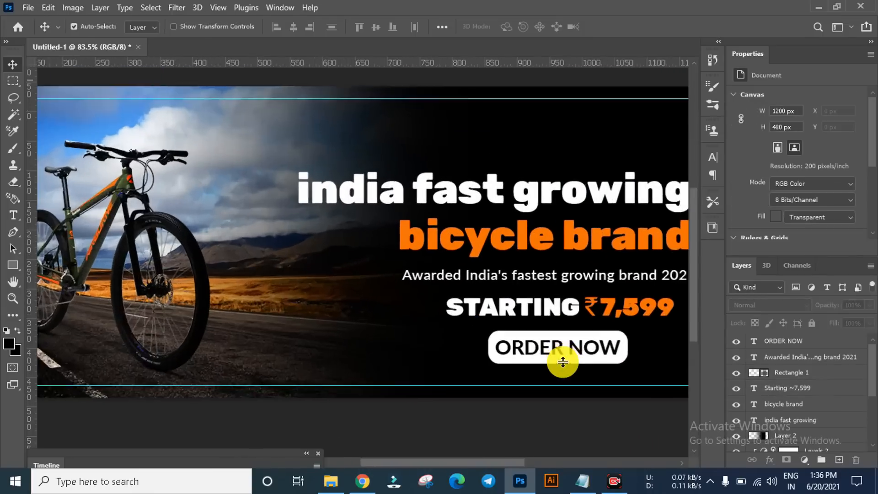
{"action": "scroll", "coordinate": [386, 315], "scroll_direction": "down", "scroll_amount": 1}
{"action": "left_click", "coordinate": [582, 481]}
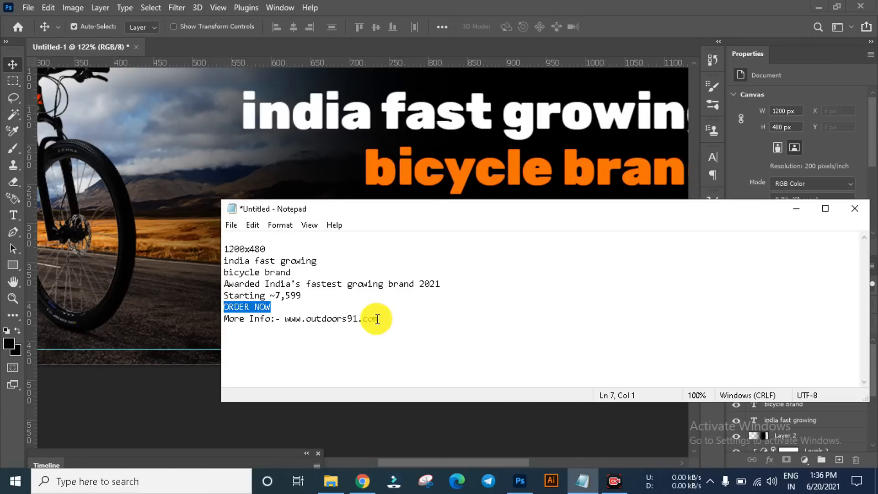
{"action": "left_click_drag", "start_coordinate": [379, 319], "coordinate": [228, 325]}
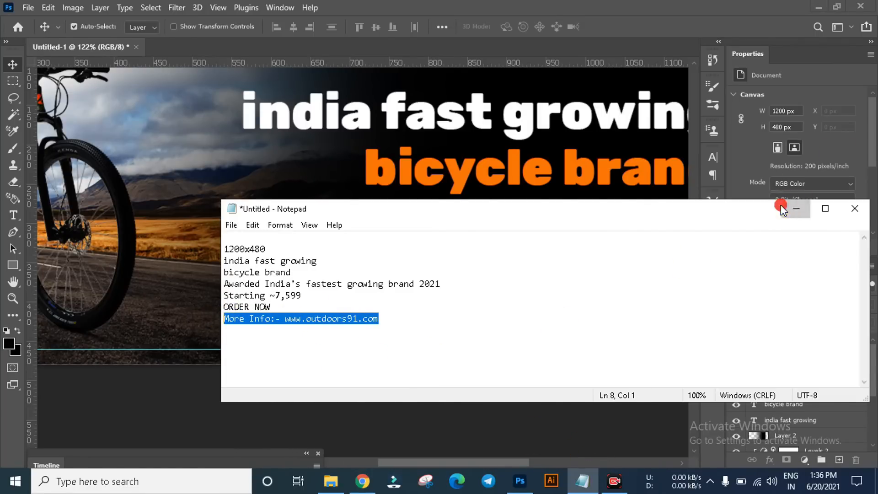
{"action": "left_click", "coordinate": [796, 209]}
{"action": "scroll", "coordinate": [260, 265], "scroll_direction": "down", "scroll_amount": 2}
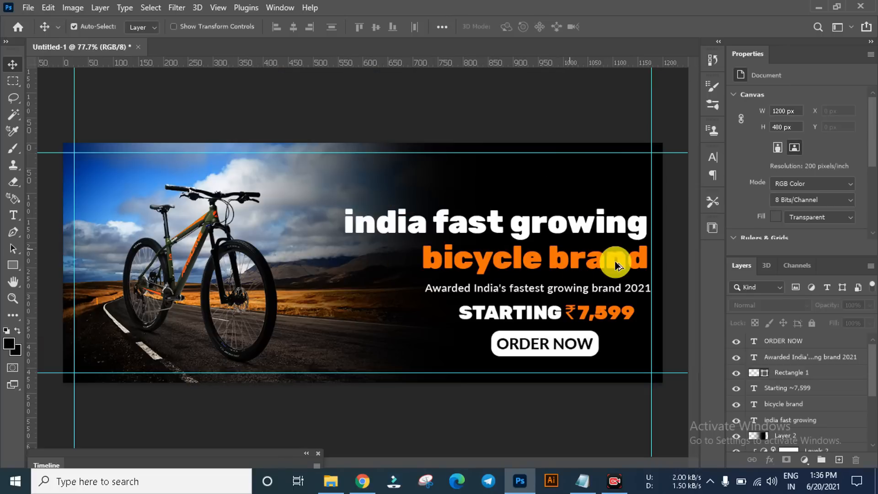
{"action": "left_click_drag", "start_coordinate": [579, 291], "coordinate": [583, 369]}
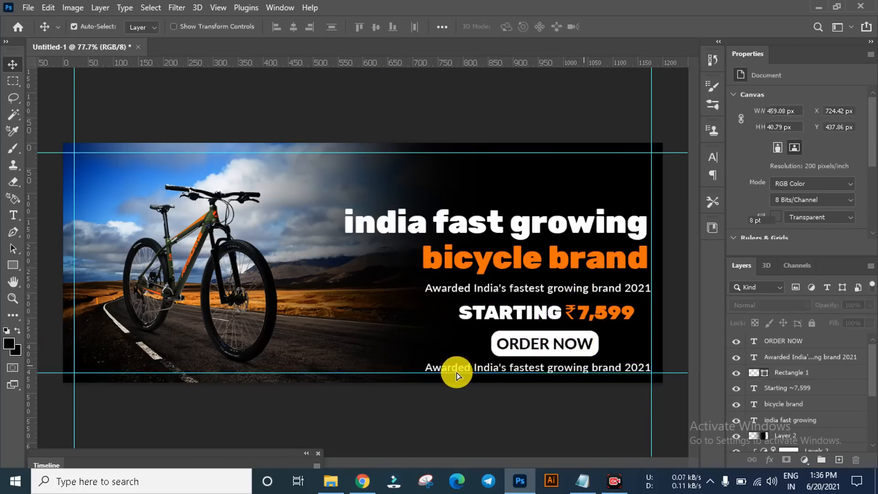
{"action": "scroll", "coordinate": [684, 383], "scroll_direction": "up", "scroll_amount": 2}
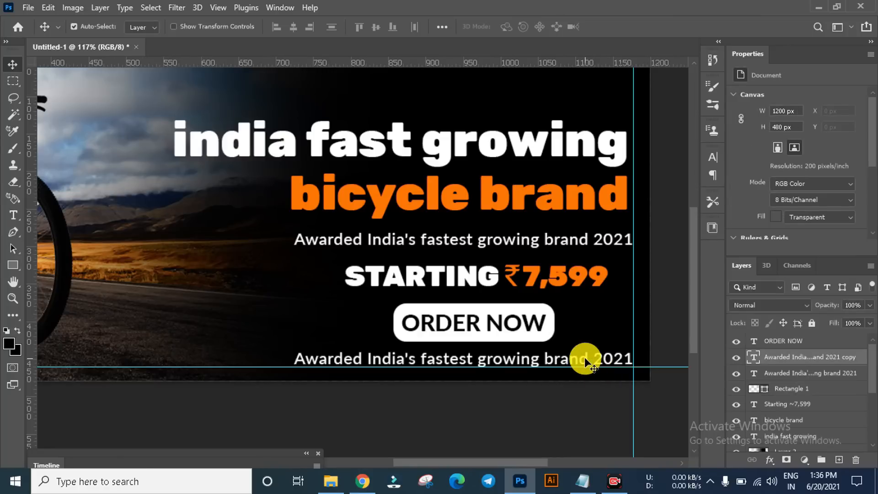
{"action": "double_click", "coordinate": [584, 359]}
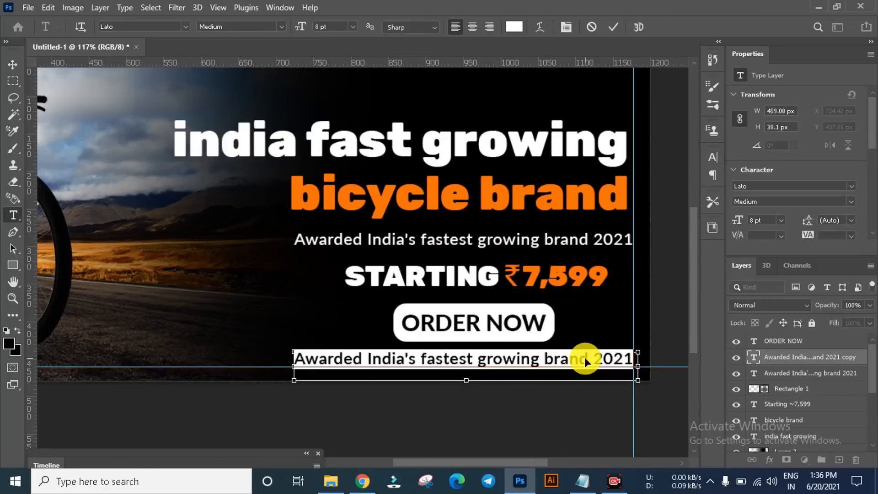
{"action": "type", "text": "More Info:- www.outdoors91.com"}
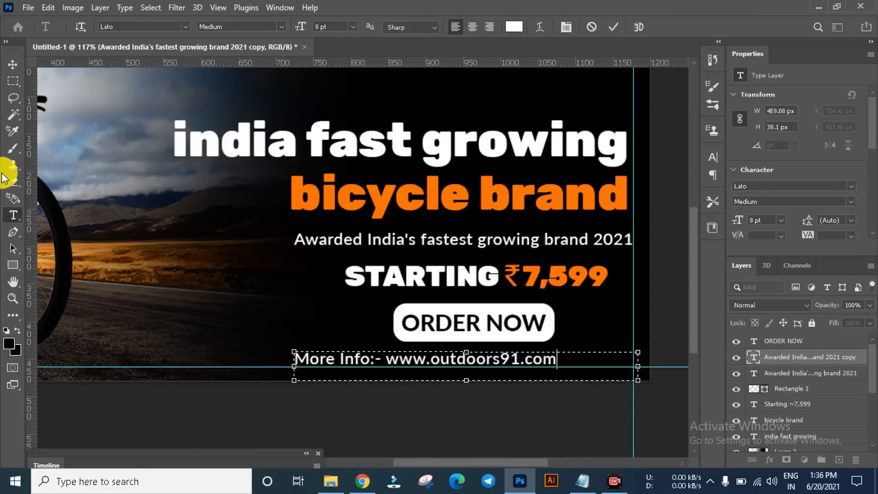
Step: Set the More Info line to 6 pt and move it right beneath the ORDER NOW button
{"action": "left_click", "coordinate": [781, 220]}
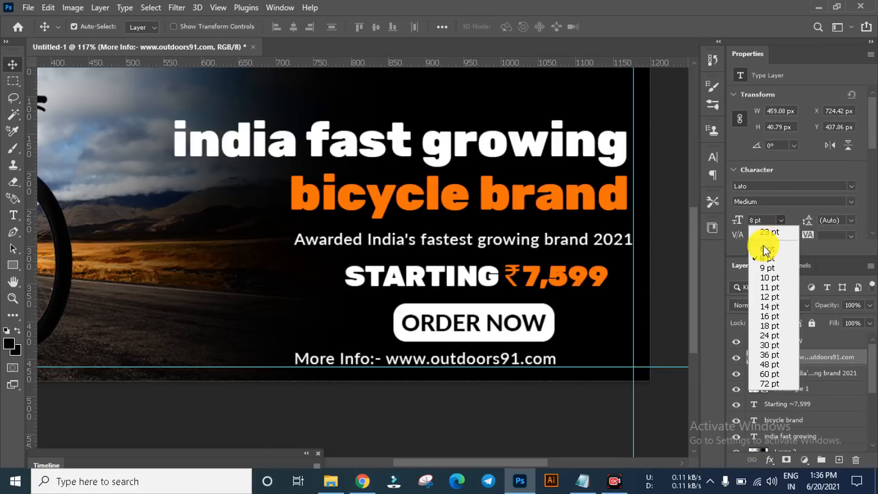
{"action": "left_click", "coordinate": [762, 252]}
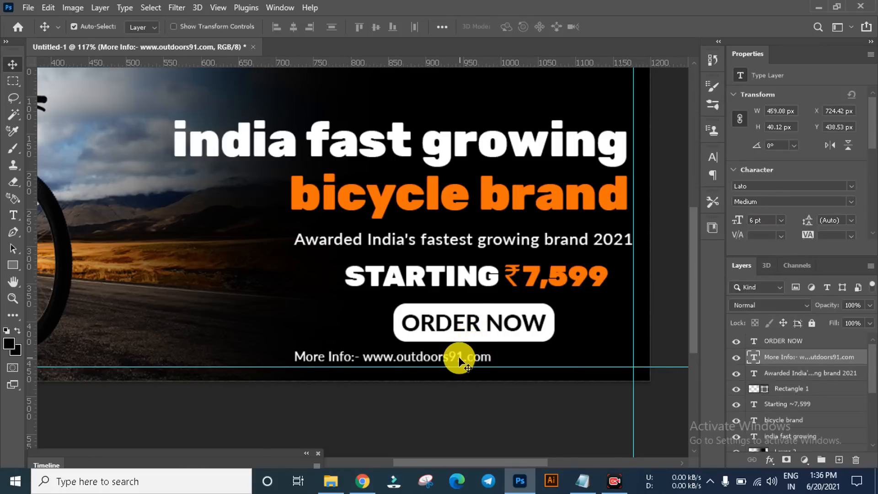
{"action": "left_click_drag", "start_coordinate": [458, 356], "coordinate": [541, 363]}
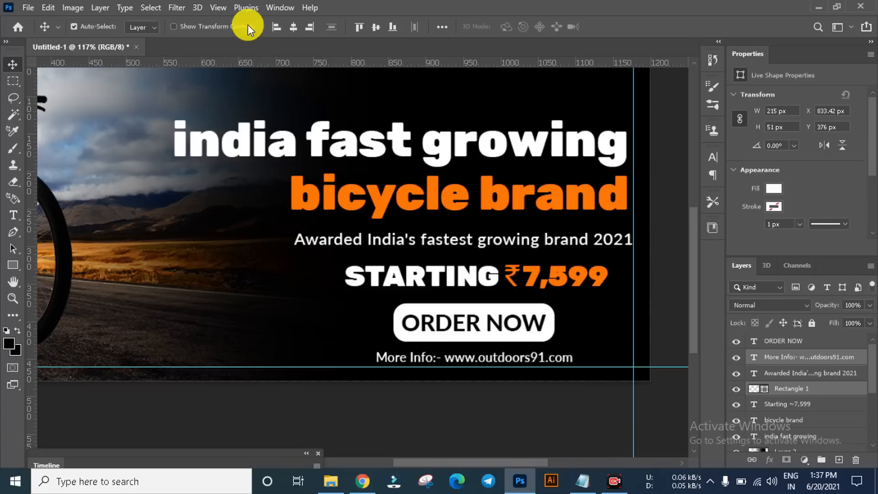
Step: Align the white button rectangle with the More Info text layer by horizontal centres, then deselect
{"action": "left_click", "coordinate": [294, 28]}
{"action": "key", "text": "ctrl+z"}
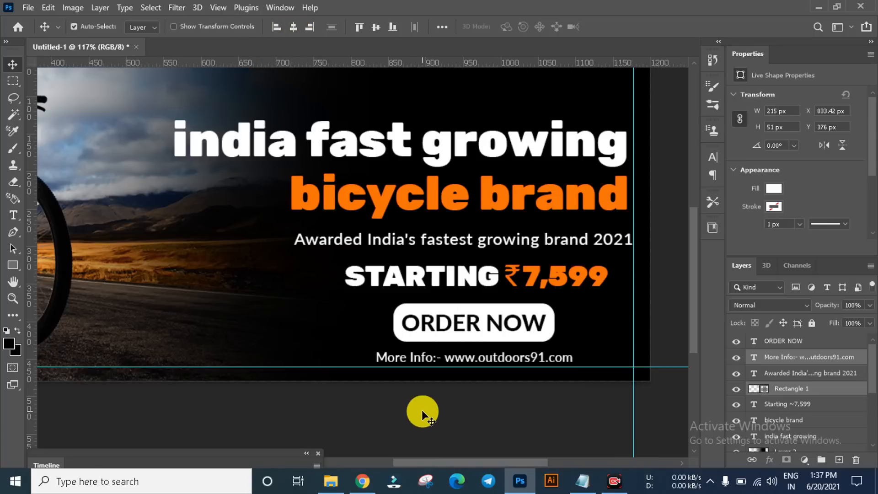
{"action": "left_click", "coordinate": [421, 410]}
{"action": "scroll", "coordinate": [507, 358], "scroll_direction": "up", "scroll_amount": 2}
{"action": "left_click_drag", "start_coordinate": [512, 363], "coordinate": [509, 337]}
{"action": "left_click", "coordinate": [516, 369]}
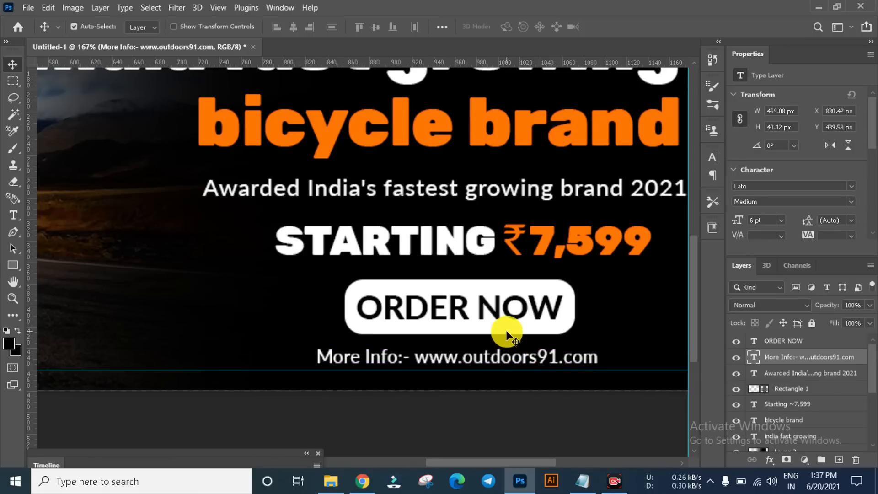
{"action": "left_click", "coordinate": [506, 330], "text": "shift"}
{"action": "left_click", "coordinate": [298, 27]}
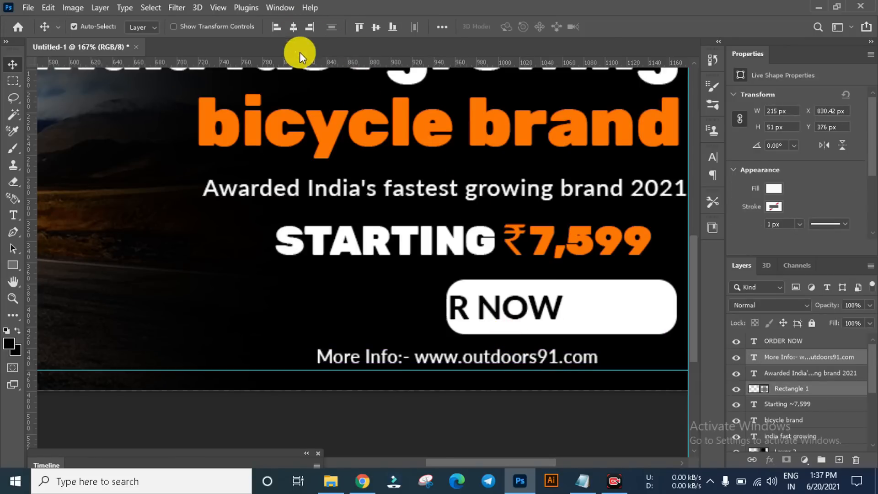
{"action": "left_click", "coordinate": [383, 417]}
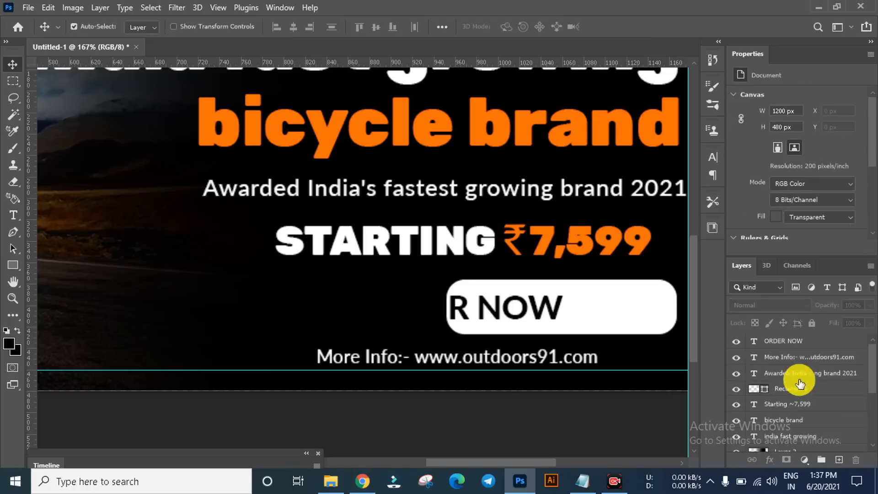
Step: Move the More Info line about 77 px right so it ends level with the headline's right edge
{"action": "left_click", "coordinate": [785, 362]}
{"action": "scroll", "coordinate": [498, 412], "scroll_direction": "down", "scroll_amount": 2}
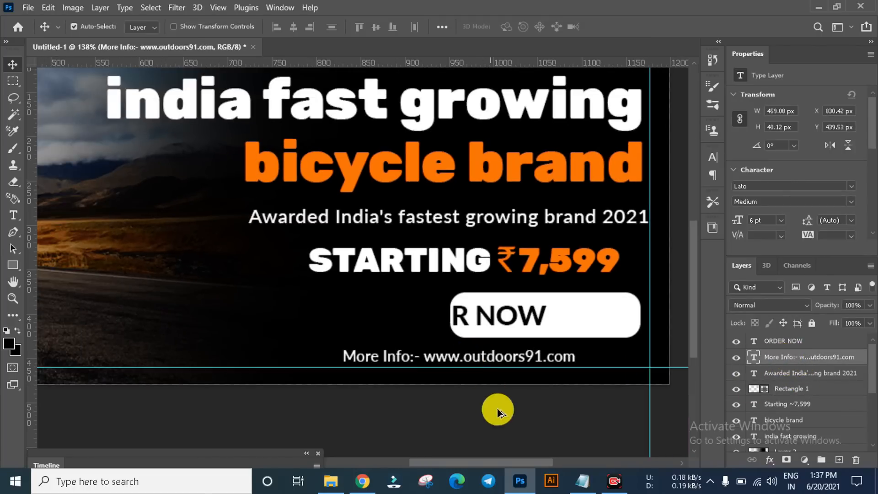
{"action": "scroll", "coordinate": [586, 326], "scroll_direction": "down", "scroll_amount": 1}
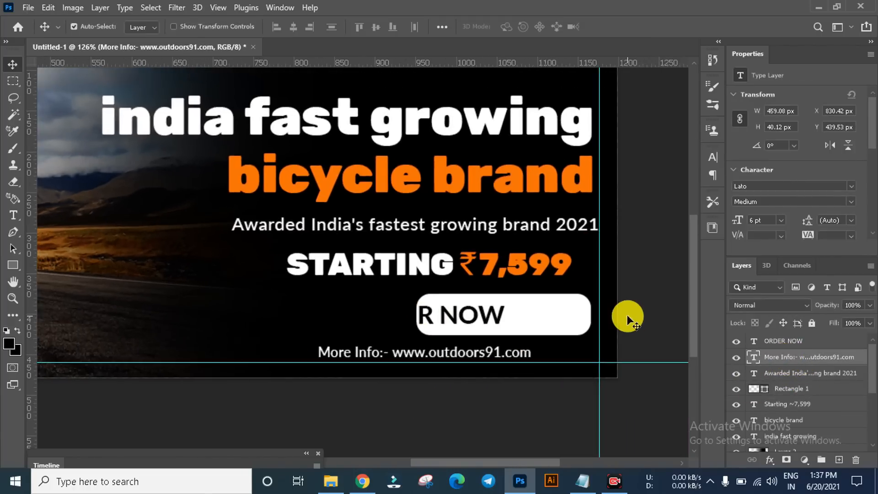
{"action": "left_click_drag", "start_coordinate": [520, 353], "coordinate": [586, 359]}
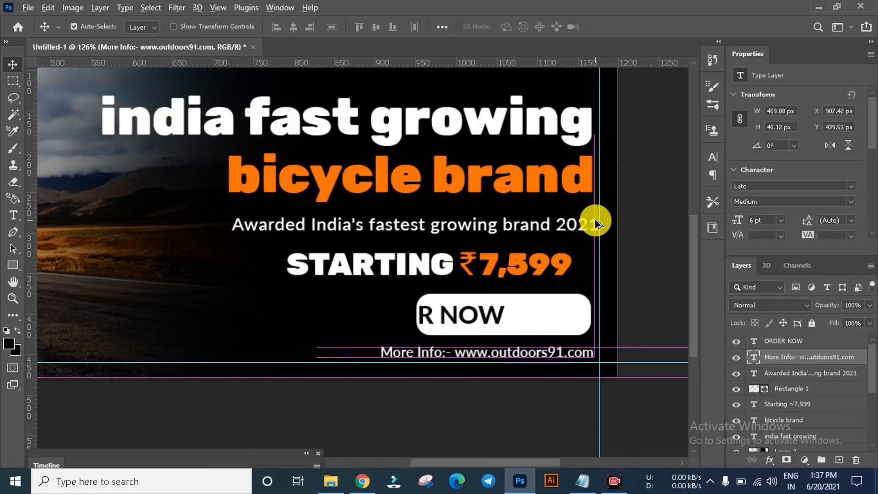
Step: Align the "Awarded India's fastest growing brand 2021" line and the price line with the right edge of "bicycle brand"
{"action": "scroll", "coordinate": [595, 218], "scroll_direction": "up", "scroll_amount": 3}
{"action": "left_click", "coordinate": [592, 233]}
{"action": "left_click_drag", "start_coordinate": [592, 232], "coordinate": [588, 235]}
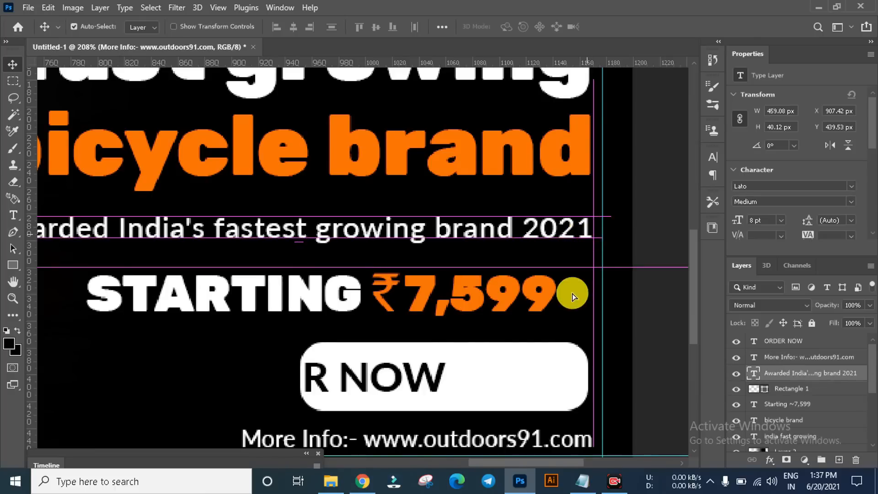
{"action": "left_click_drag", "start_coordinate": [547, 294], "coordinate": [584, 294]}
Step: Move the ORDER NOW text right to centre it on the white button rectangle, then deselect
{"action": "scroll", "coordinate": [532, 347], "scroll_direction": "down", "scroll_amount": 3}
{"action": "left_click_drag", "start_coordinate": [461, 357], "coordinate": [542, 361]}
{"action": "scroll", "coordinate": [448, 325], "scroll_direction": "down", "scroll_amount": 3}
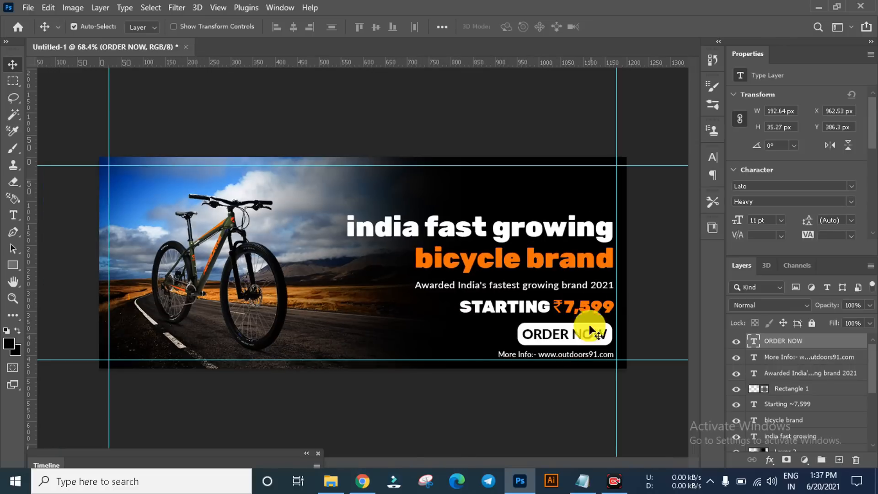
{"action": "left_click", "coordinate": [401, 337]}
{"action": "scroll", "coordinate": [400, 337], "scroll_direction": "down", "scroll_amount": 2}
{"action": "scroll", "coordinate": [575, 230], "scroll_direction": "up", "scroll_amount": 3}
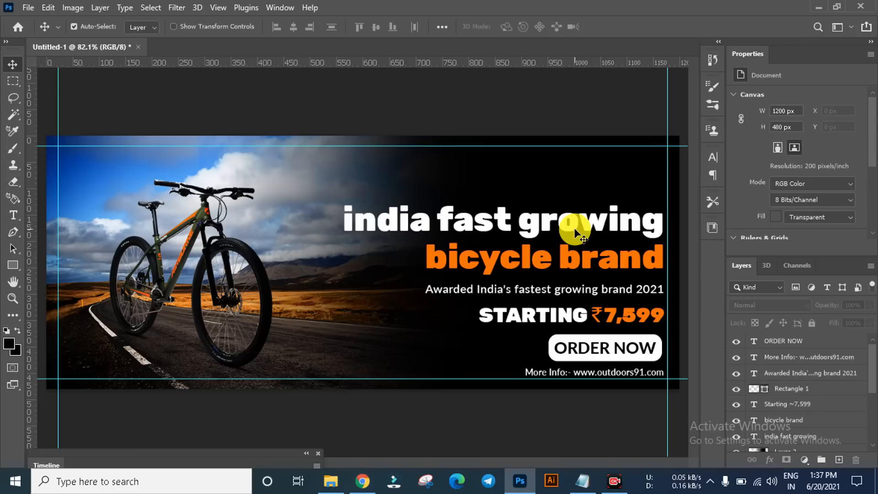
{"action": "scroll", "coordinate": [440, 254], "scroll_direction": "down", "scroll_amount": 1}
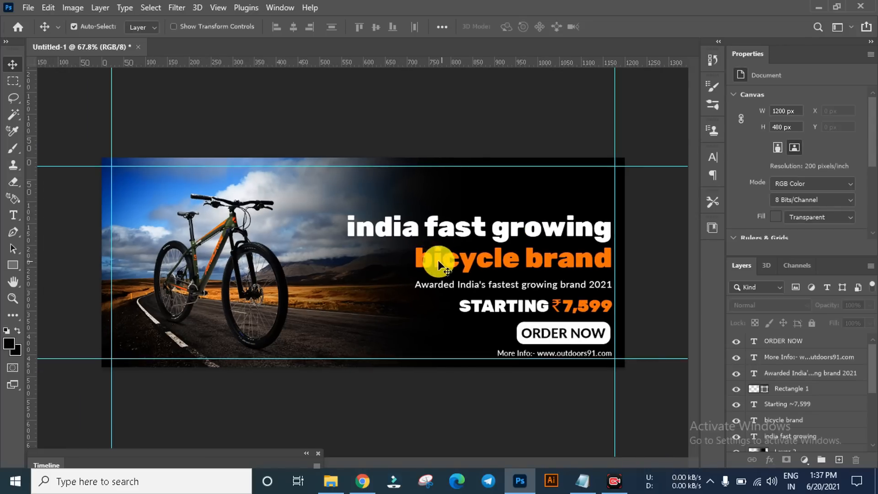
{"action": "scroll", "coordinate": [533, 270], "scroll_direction": "up", "scroll_amount": 2}
{"action": "scroll", "coordinate": [415, 239], "scroll_direction": "down", "scroll_amount": 1}
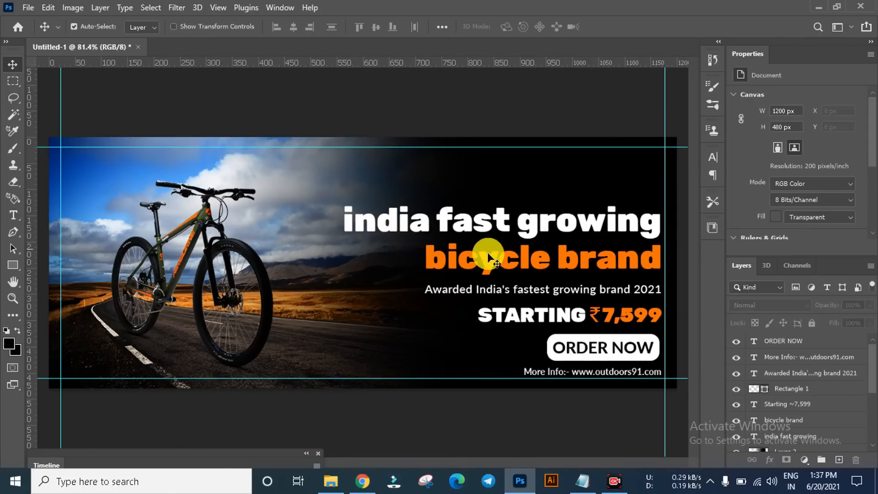
{"action": "scroll", "coordinate": [398, 281], "scroll_direction": "down", "scroll_amount": 1}
{"action": "scroll", "coordinate": [503, 357], "scroll_direction": "up", "scroll_amount": 1}
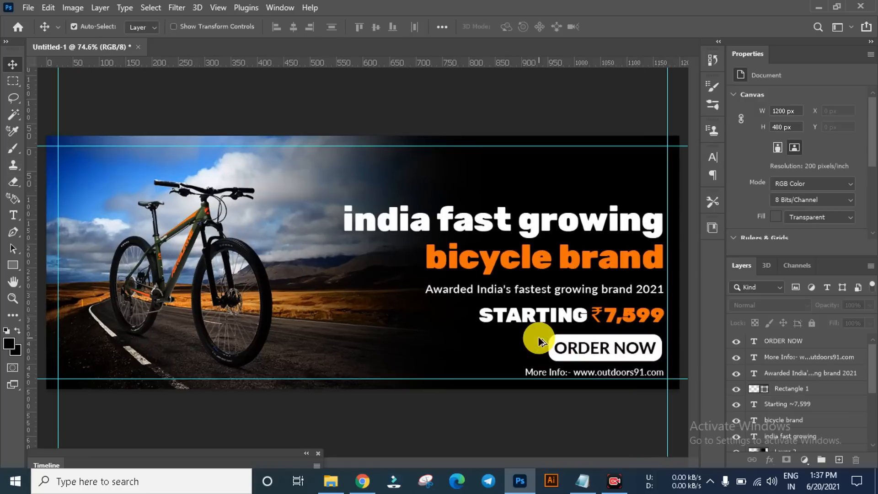
Step: Place footer-logo-01-01.png from the ads folder, scaled to about 100 x 55 px, in the banner's upper-right corner inside the guides
{"action": "left_click", "coordinate": [331, 481]}
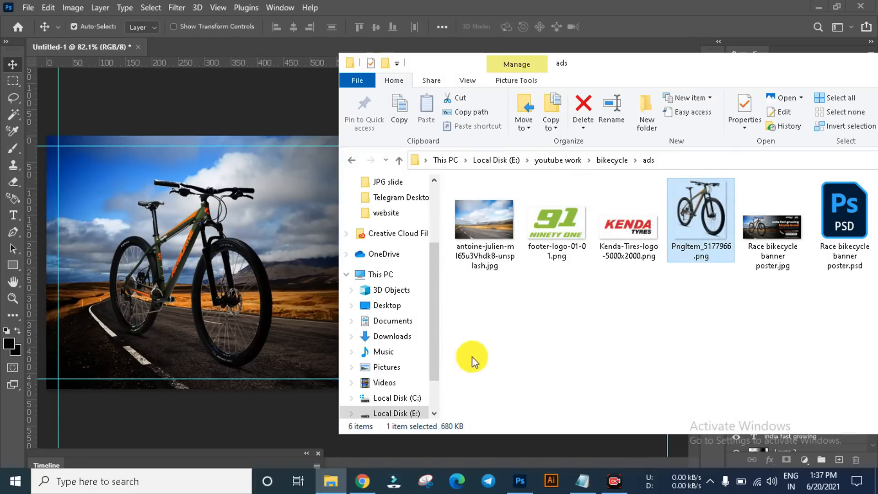
{"action": "left_click", "coordinate": [559, 221]}
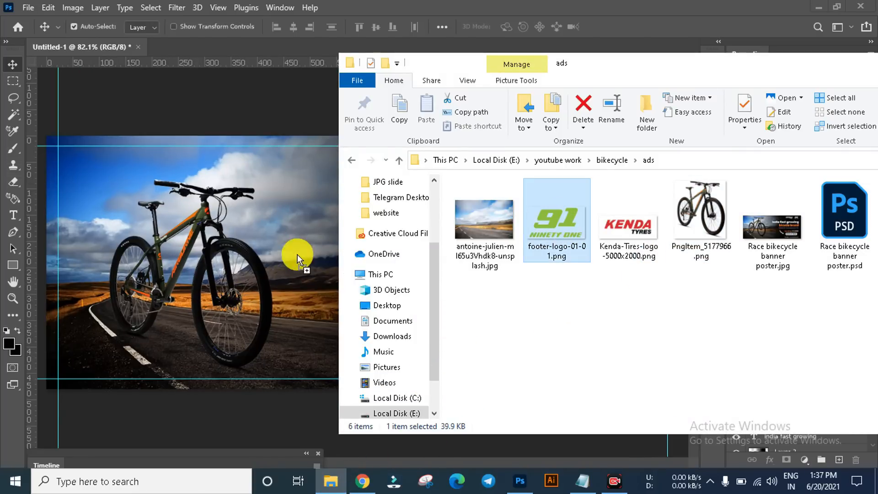
{"action": "left_click_drag", "start_coordinate": [298, 255], "coordinate": [281, 251]}
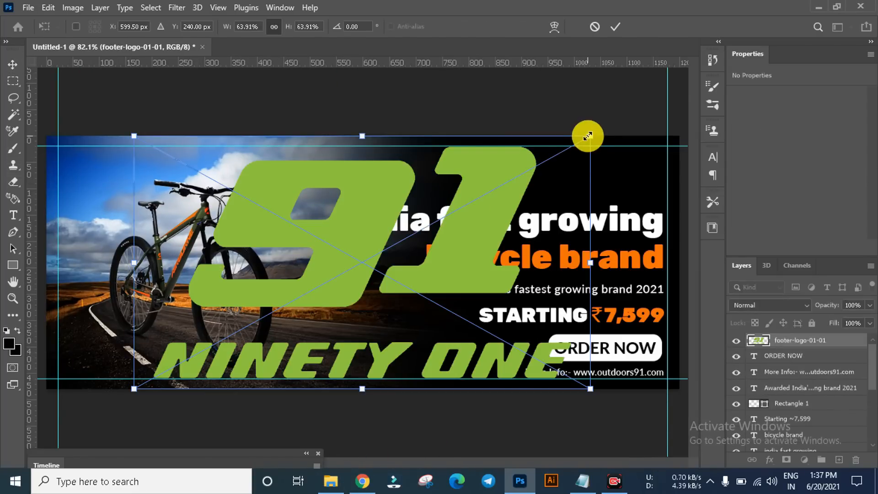
{"action": "left_click_drag", "start_coordinate": [588, 136], "coordinate": [393, 253]}
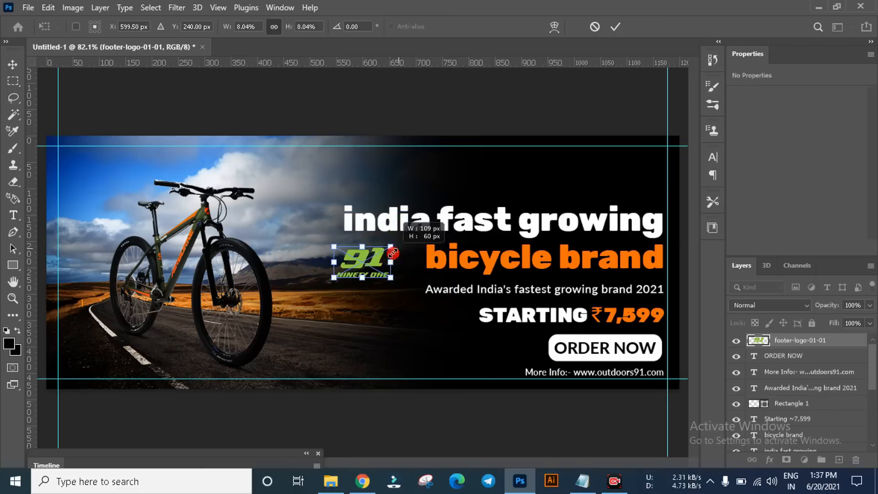
{"action": "left_click_drag", "start_coordinate": [349, 271], "coordinate": [453, 215]}
{"action": "left_click_drag", "start_coordinate": [644, 158], "coordinate": [630, 166]}
{"action": "key", "text": "Return"}
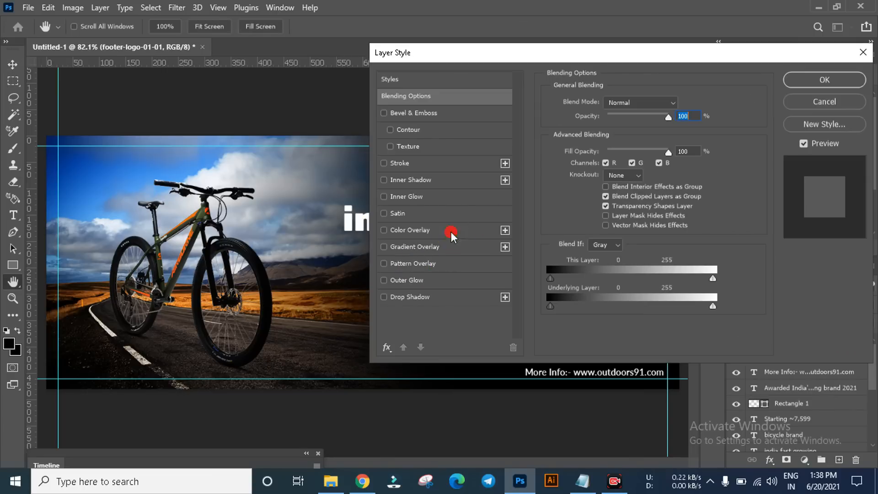
Step: Apply a white Color Overlay to the 91 logo and nudge it to X 1071 px, Y 20 px
{"action": "left_click", "coordinate": [451, 232]}
{"action": "left_click", "coordinate": [679, 102]}
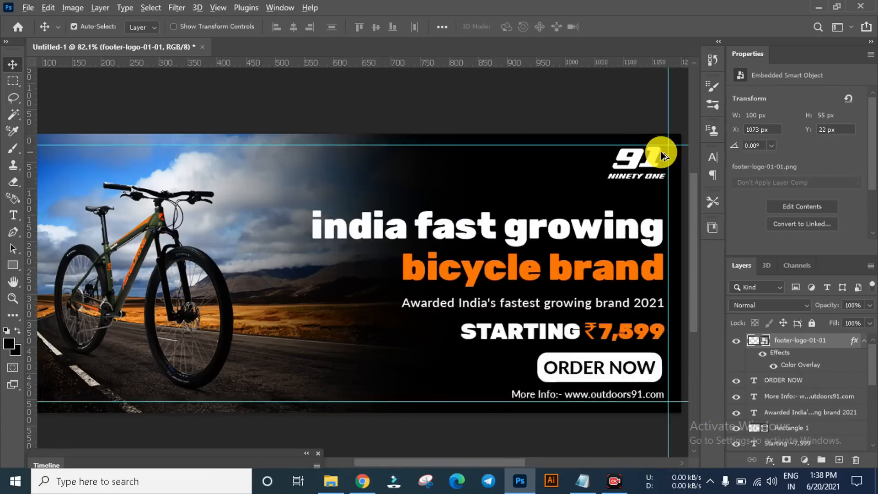
{"action": "scroll", "coordinate": [661, 150], "scroll_direction": "up", "scroll_amount": 3}
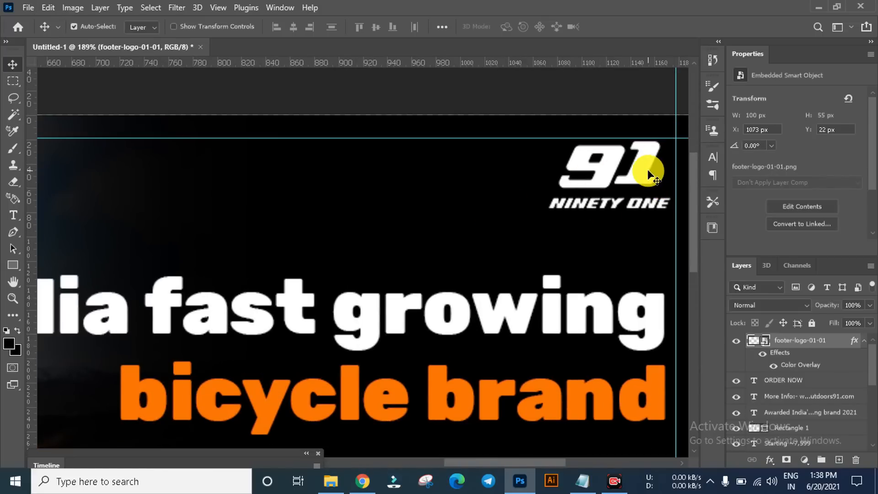
{"action": "left_click_drag", "start_coordinate": [648, 171], "coordinate": [646, 169]}
{"action": "scroll", "coordinate": [510, 222], "scroll_direction": "down", "scroll_amount": 3}
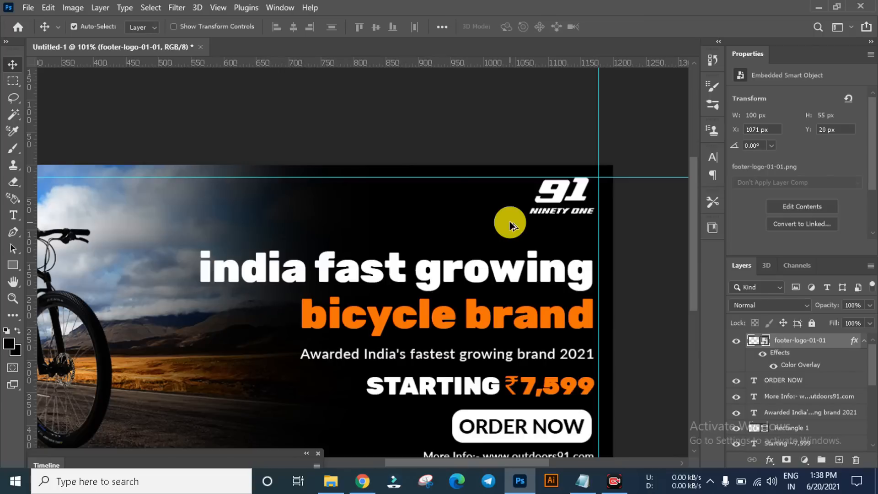
Step: Place Kenda-Tires-logo-5000x2000.png from the ads folder into the banner and scale it down
{"action": "left_click", "coordinate": [330, 480]}
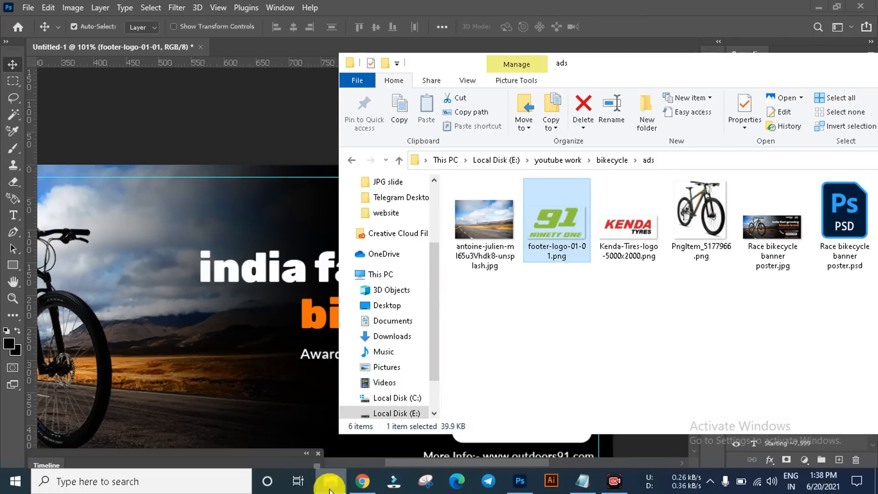
{"action": "left_click", "coordinate": [639, 235]}
{"action": "left_click_drag", "start_coordinate": [639, 235], "coordinate": [288, 236]}
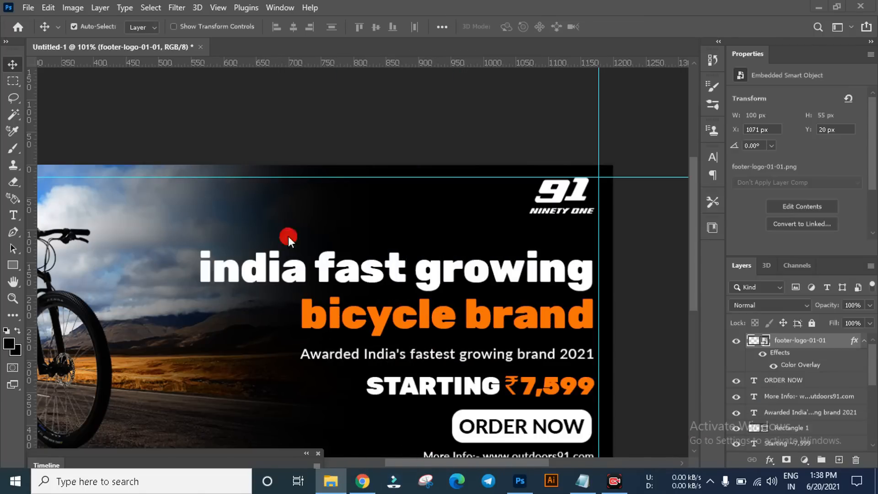
{"action": "scroll", "coordinate": [399, 229], "scroll_direction": "down", "scroll_amount": 2}
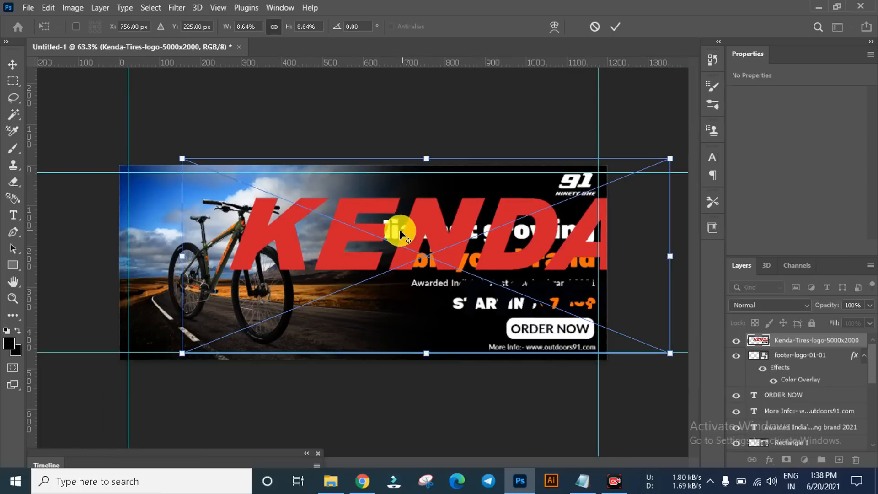
{"action": "left_click_drag", "start_coordinate": [190, 158], "coordinate": [525, 173]}
{"action": "scroll", "coordinate": [548, 181], "scroll_direction": "up", "scroll_amount": 2}
{"action": "key", "text": "Return"}
Step: Commit the placed Kenda logo and apply a white Color Overlay to it at 100% opacity
{"action": "scroll", "coordinate": [548, 181], "scroll_direction": "up", "scroll_amount": 2}
{"action": "key", "text": "Return"}
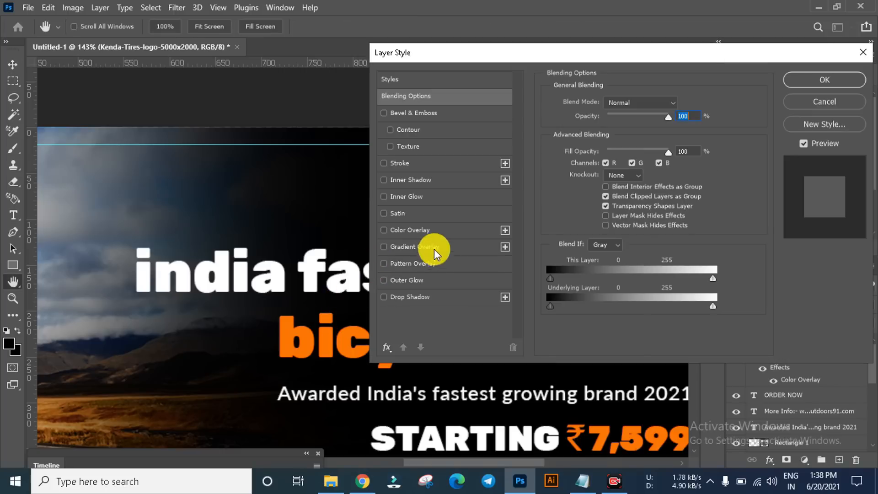
{"action": "left_click", "coordinate": [424, 230]}
{"action": "left_click", "coordinate": [830, 84]}
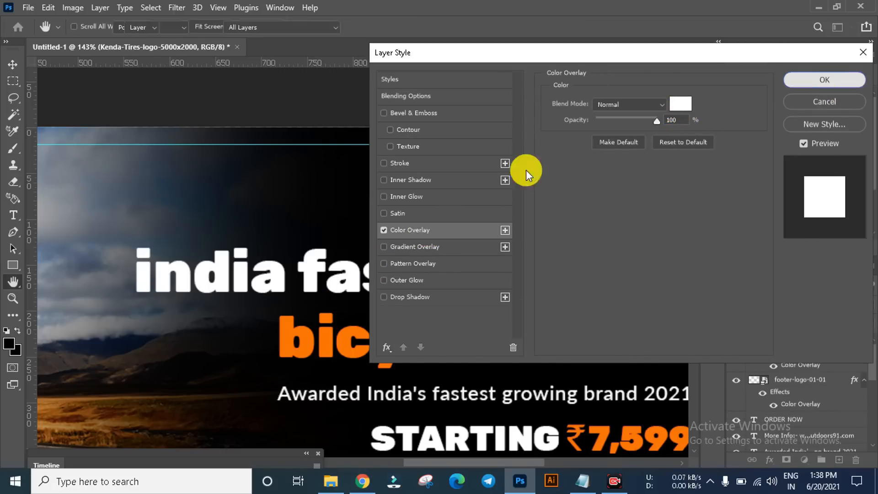
Step: Move the Kenda logo to X 899 px, Y 33 px, beside the 91 logo, then deselect it
{"action": "scroll", "coordinate": [427, 236], "scroll_direction": "down", "scroll_amount": 10}
{"action": "left_click", "coordinate": [486, 160]}
{"action": "scroll", "coordinate": [542, 201], "scroll_direction": "up", "scroll_amount": 10}
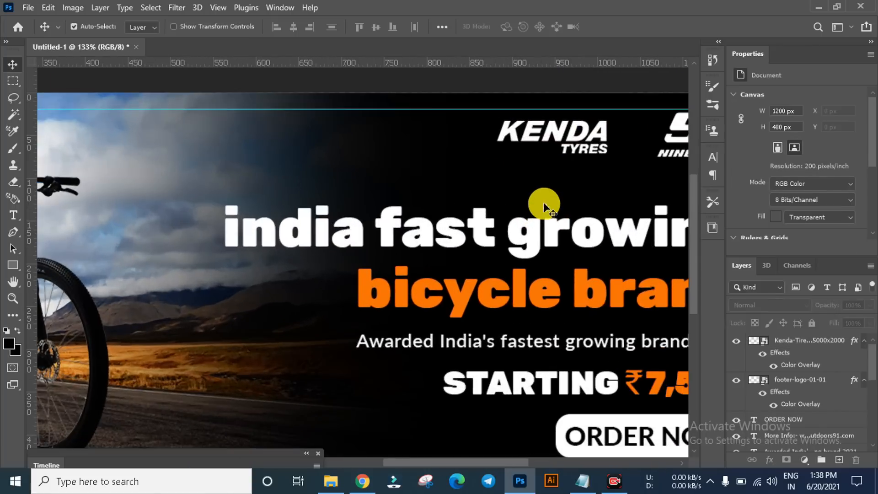
{"action": "left_click", "coordinate": [602, 136]}
{"action": "scroll", "coordinate": [504, 158], "scroll_direction": "down", "scroll_amount": 8}
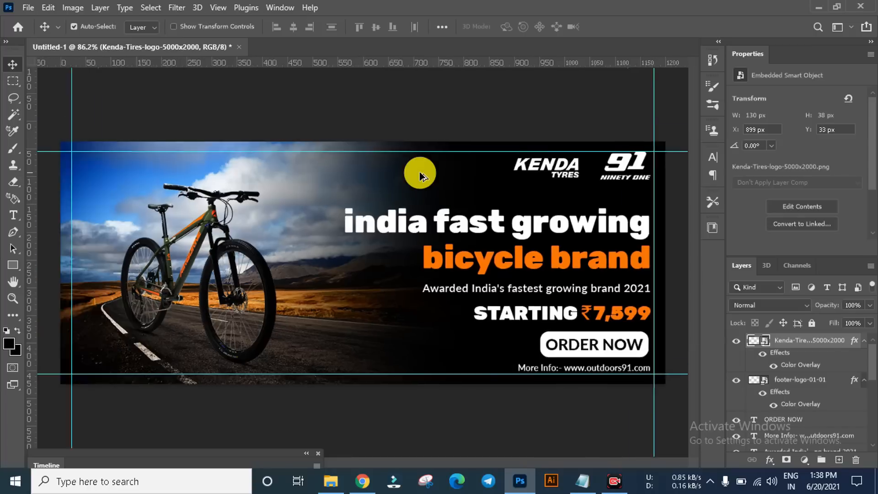
{"action": "left_click", "coordinate": [474, 164]}
Step: Review the whole banner, checking the bicycle, logos, headline, price, order button and website line against the guides
{"action": "scroll", "coordinate": [608, 348], "scroll_direction": "up", "scroll_amount": 3}
{"action": "scroll", "coordinate": [524, 339], "scroll_direction": "down", "scroll_amount": 1}
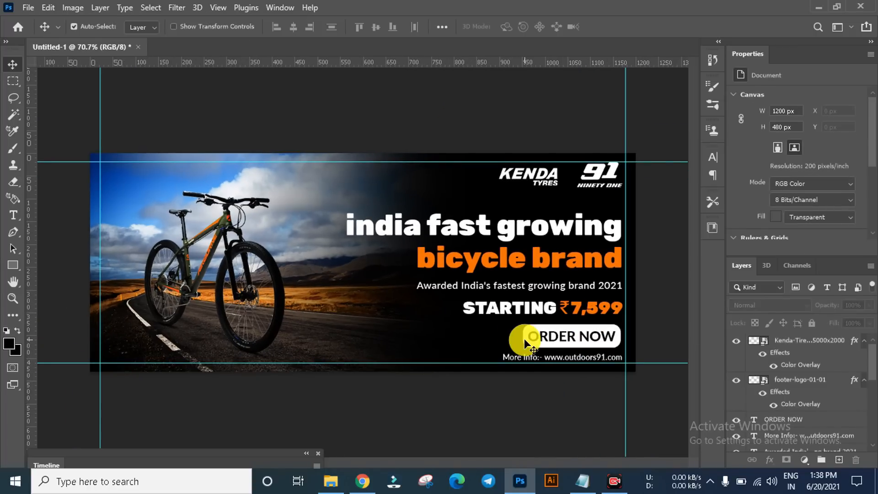
{"action": "scroll", "coordinate": [263, 320], "scroll_direction": "down", "scroll_amount": 1}
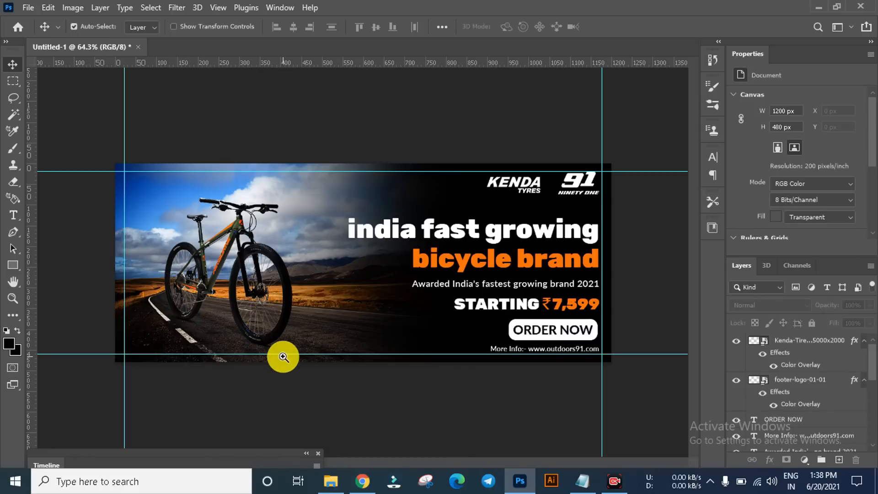
{"action": "key", "text": "z"}
{"action": "left_click", "coordinate": [383, 26]}
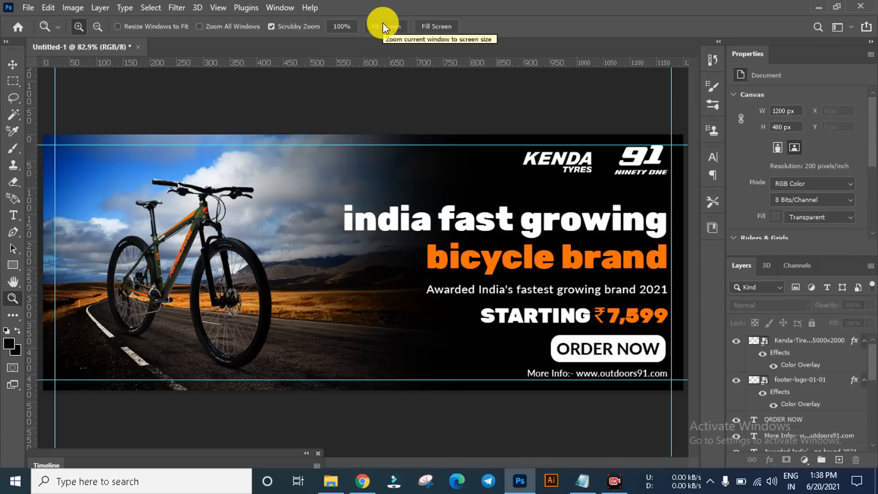
{"action": "key", "text": "v"}
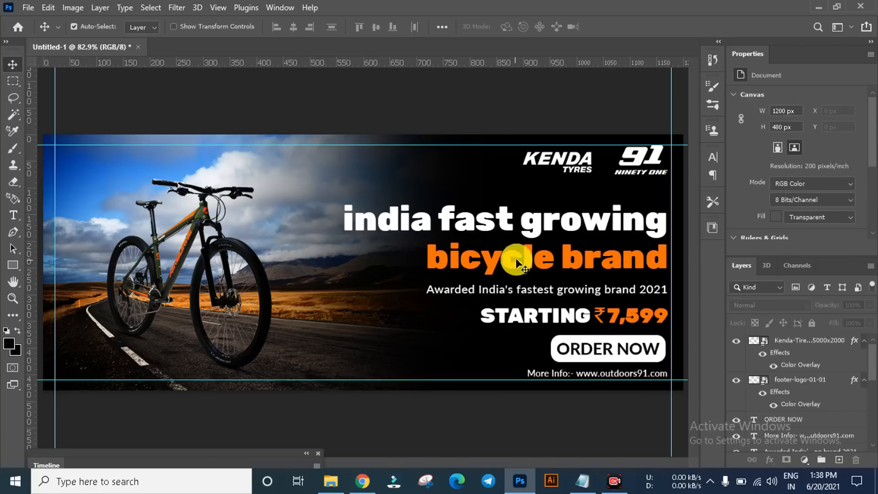
{"action": "left_click", "coordinate": [537, 227]}
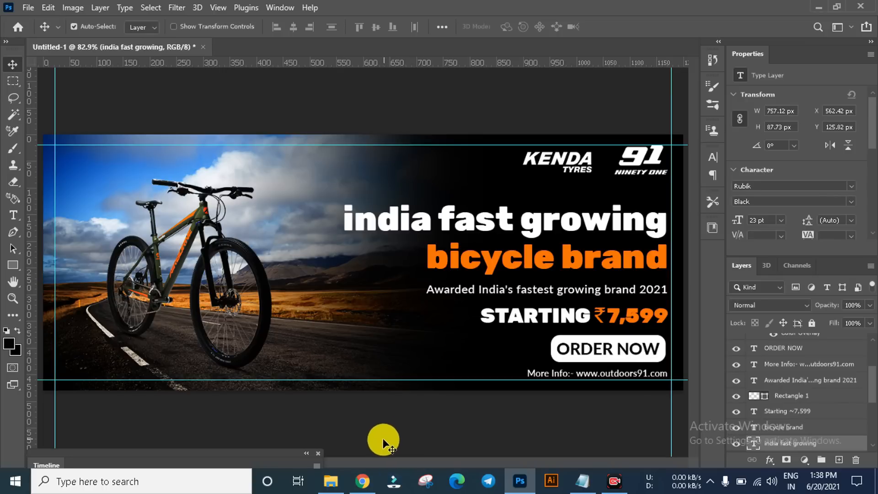
{"action": "key", "text": "ctrl+minus"}
{"action": "left_click", "coordinate": [365, 375]}
{"action": "scroll", "coordinate": [443, 389], "scroll_direction": "up", "scroll_amount": 3}
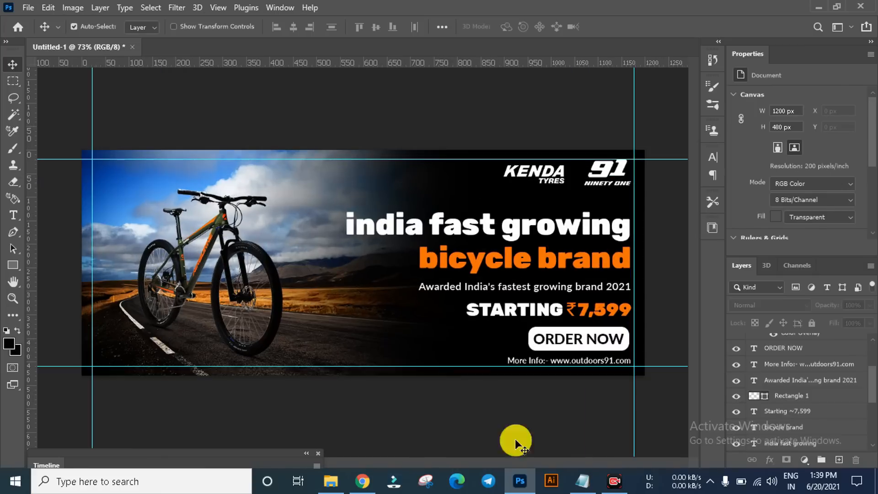
{"action": "left_click", "coordinate": [610, 479]}
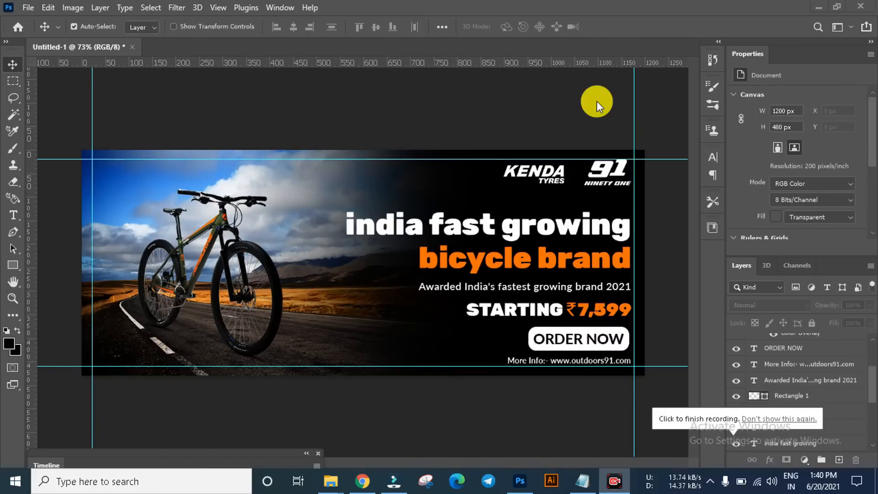